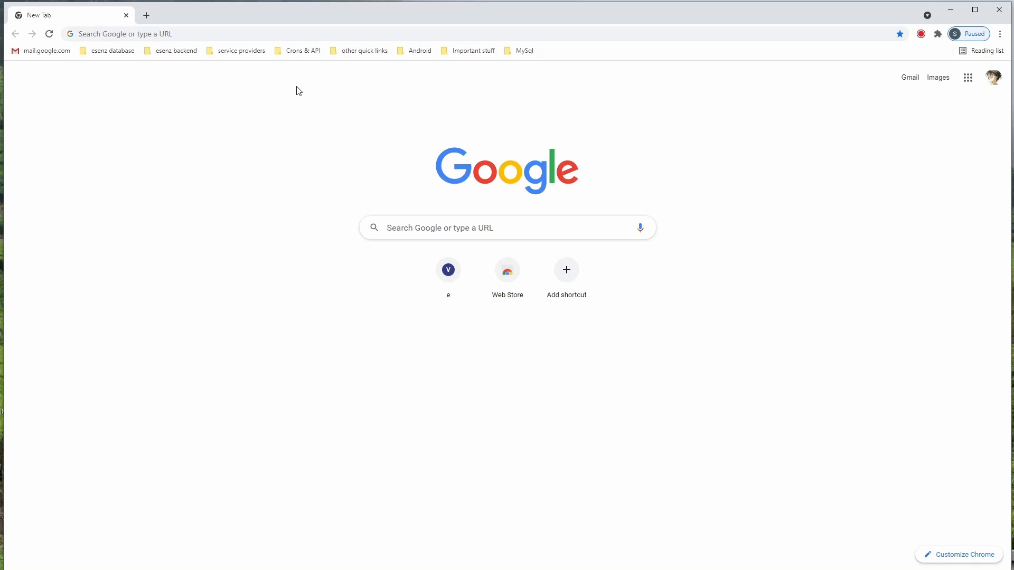
Search Google for godaddy and open GoDaddy's main website from the results
{"action": "left_click", "coordinate": [270, 34]}
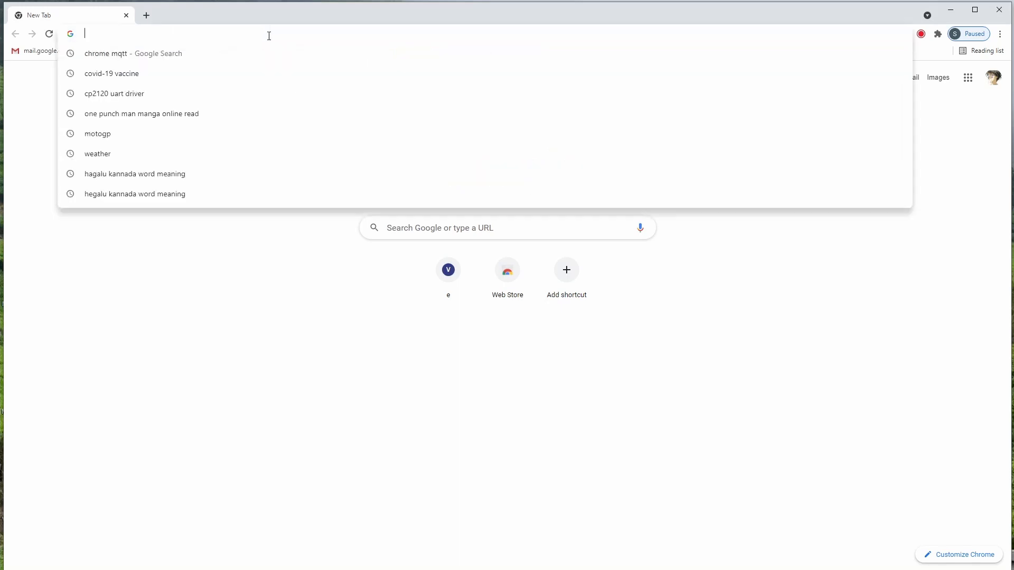
{"action": "type", "text": "goodadd"}
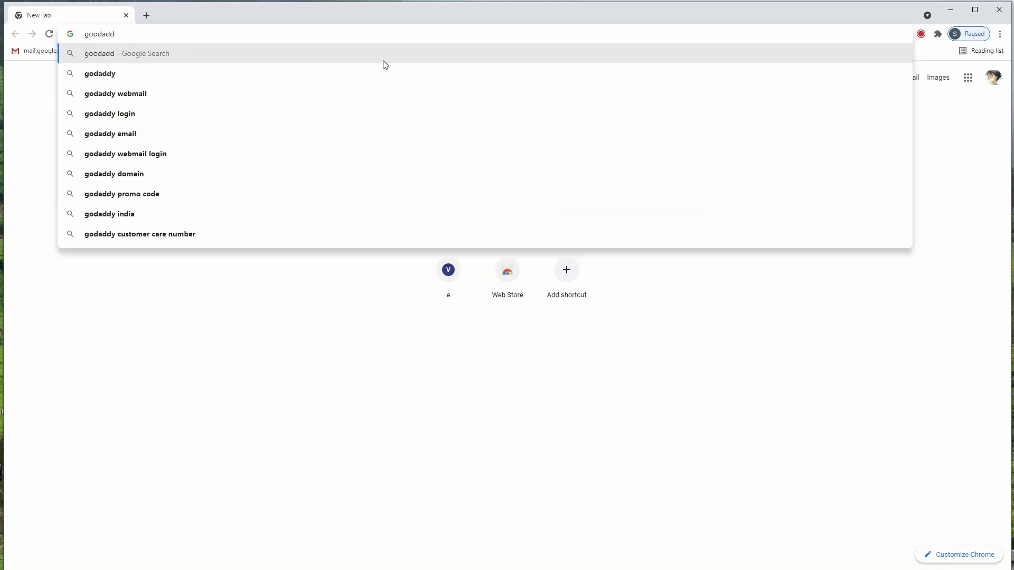
{"action": "key", "text": "Down"}
{"action": "key", "text": "Return"}
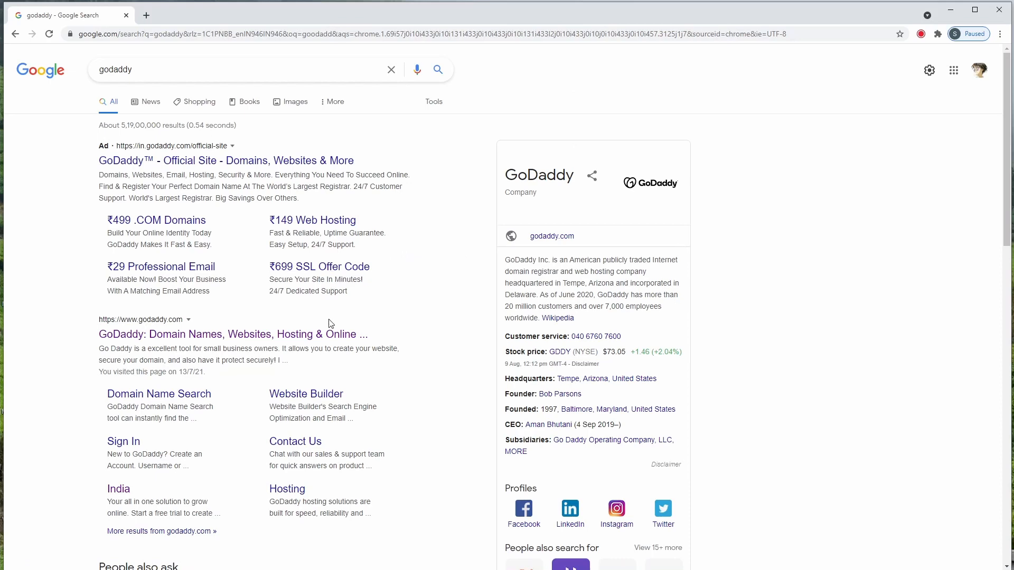
{"action": "left_click", "coordinate": [330, 336]}
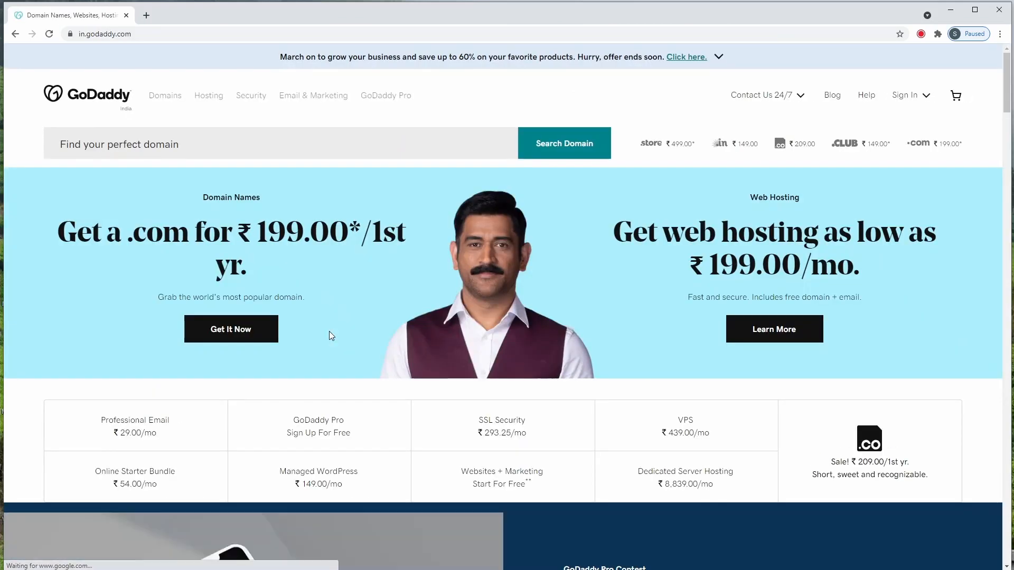
Open GoDaddy's account creation page and choose to continue with the prefilled Google account
{"action": "left_click", "coordinate": [901, 103]}
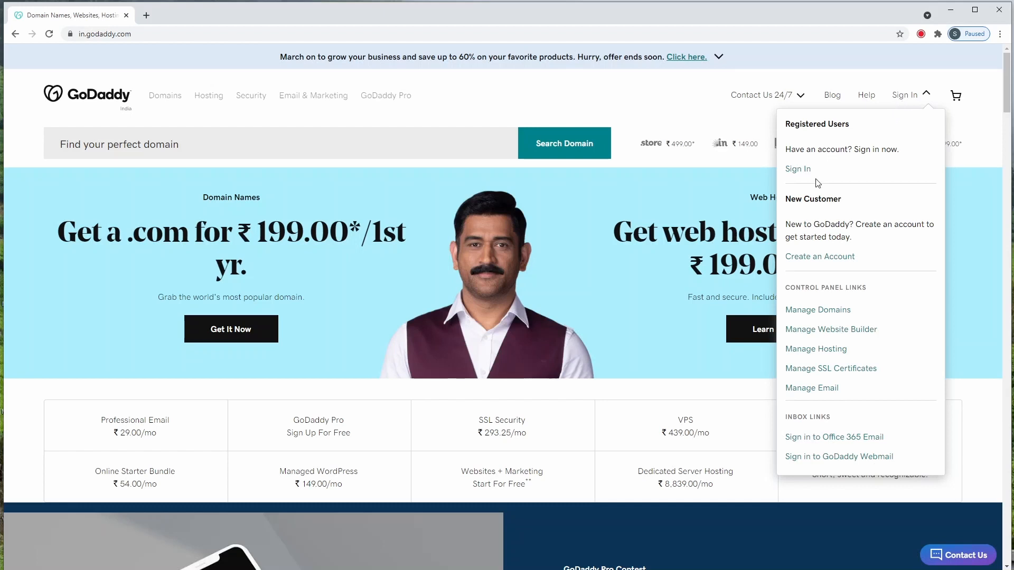
{"action": "left_click", "coordinate": [823, 260]}
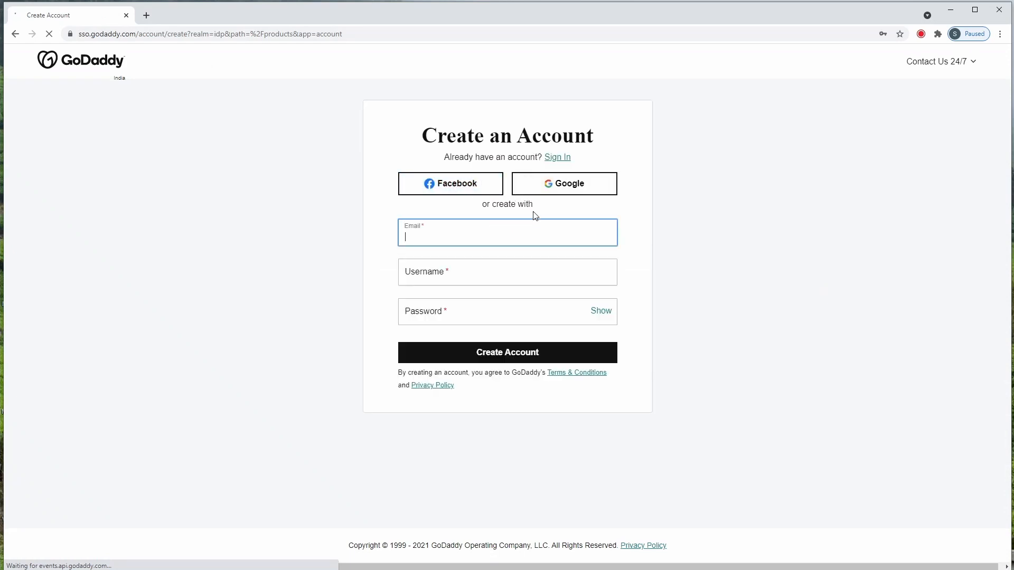
{"action": "left_click", "coordinate": [550, 191]}
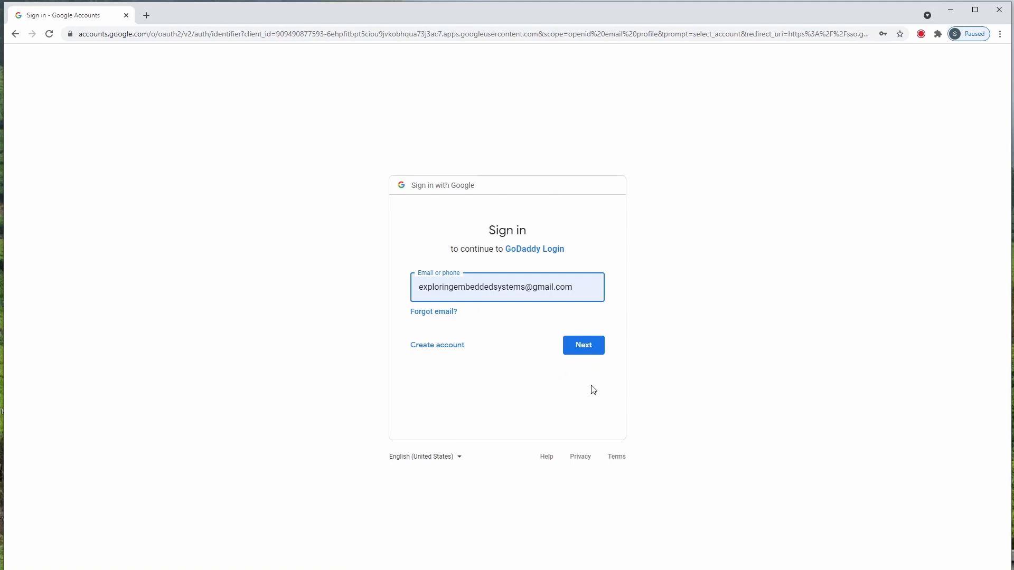
{"action": "left_click", "coordinate": [581, 348]}
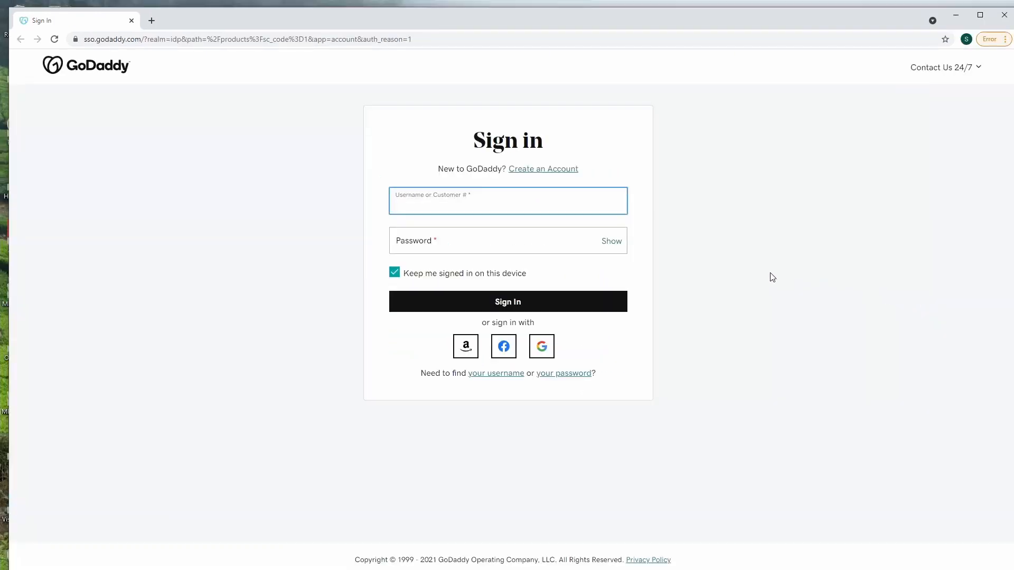
Sign in to GoDaddy with the saved Google account and open the product management page
{"action": "left_click", "coordinate": [544, 350]}
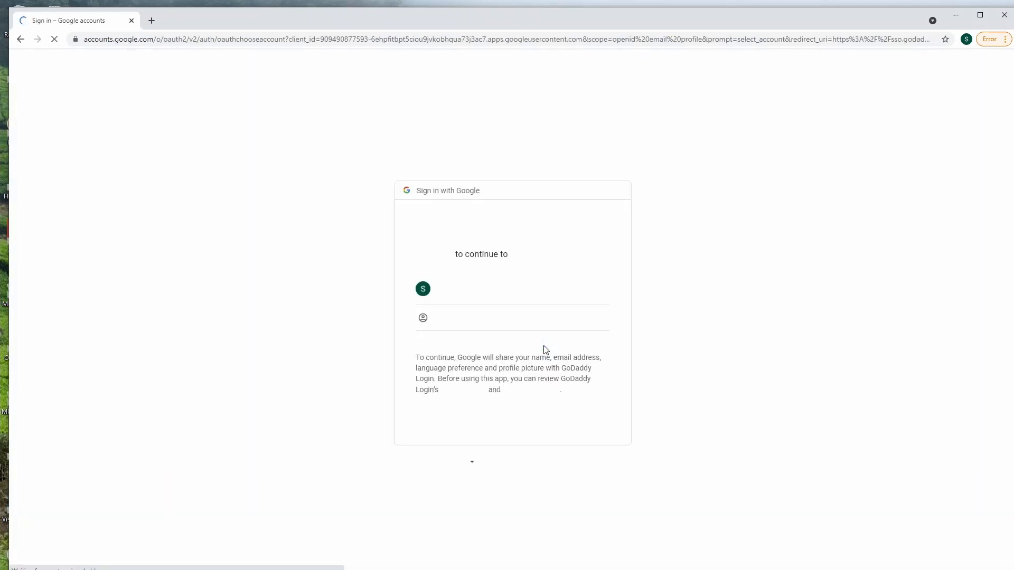
{"action": "left_click", "coordinate": [496, 296]}
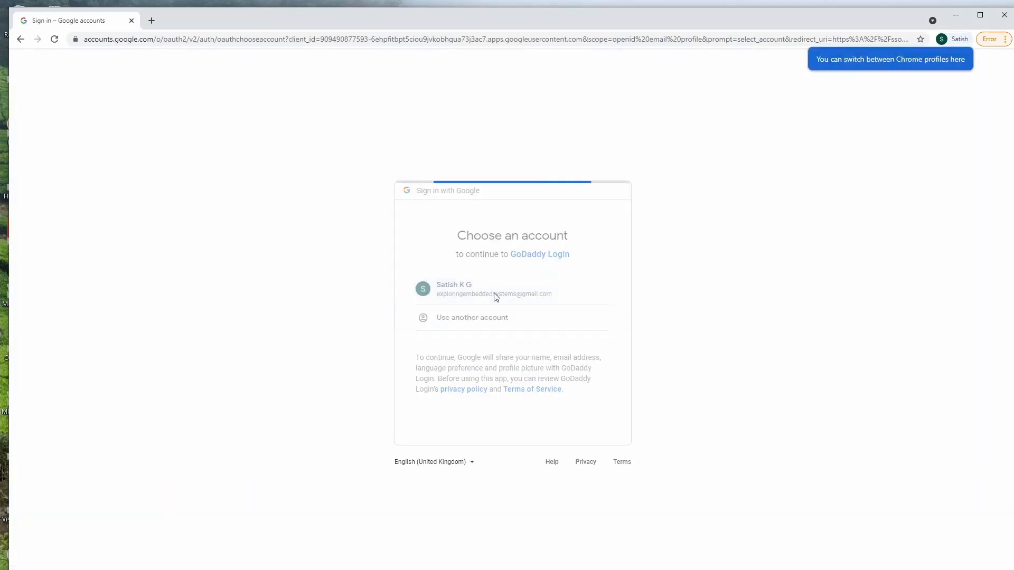
{"action": "left_click", "coordinate": [191, 66]}
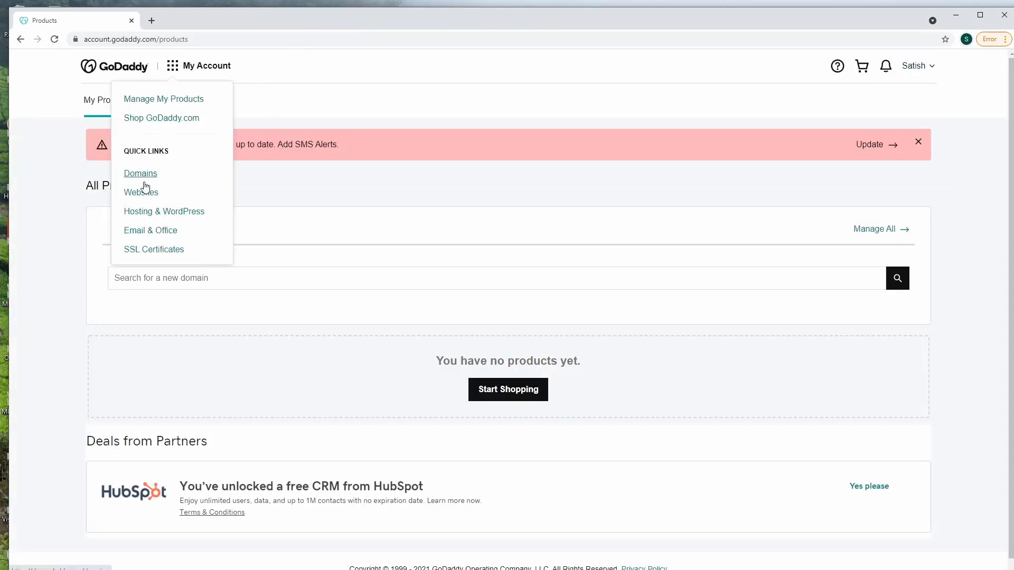
{"action": "left_click", "coordinate": [155, 100]}
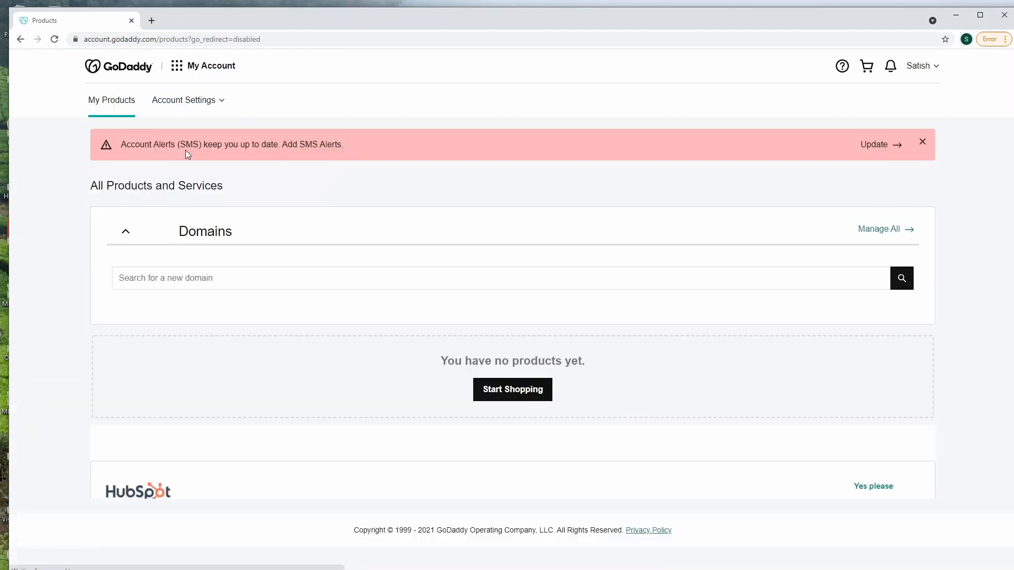
Open the GoDaddy India home page in a new browser tab
{"action": "left_click", "coordinate": [153, 21]}
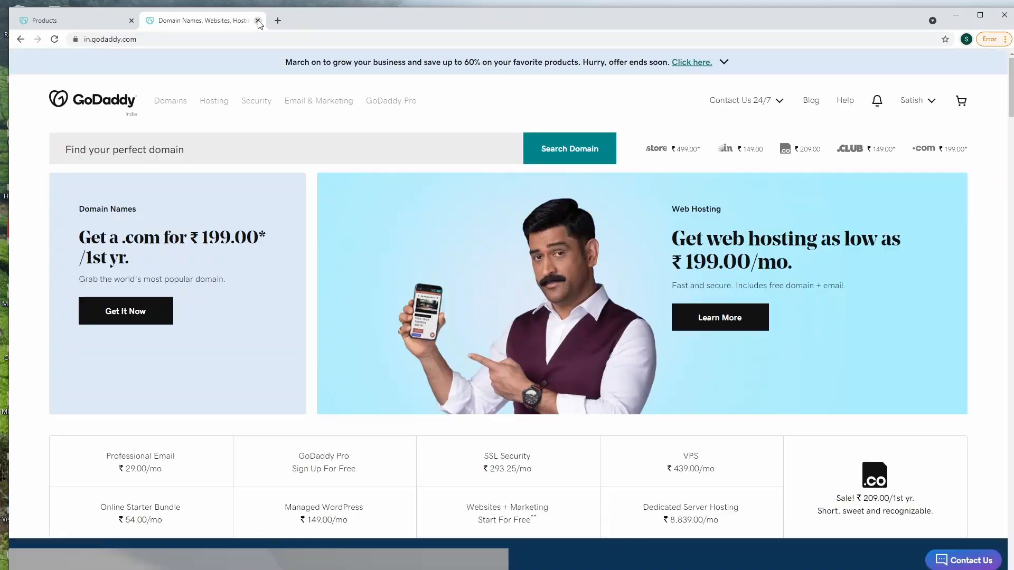
{"action": "left_click", "coordinate": [248, 21]}
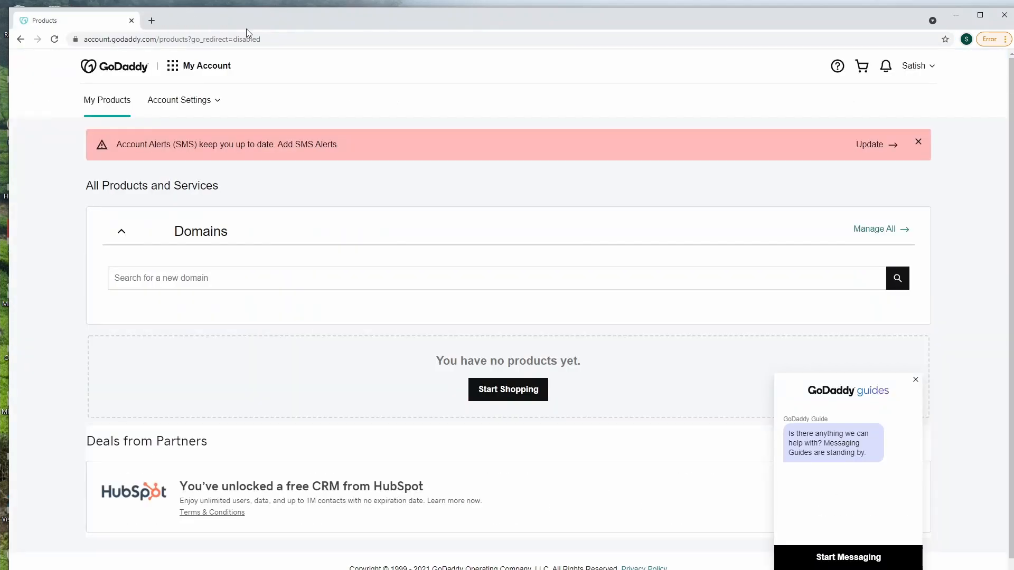
{"action": "left_click", "coordinate": [152, 21]}
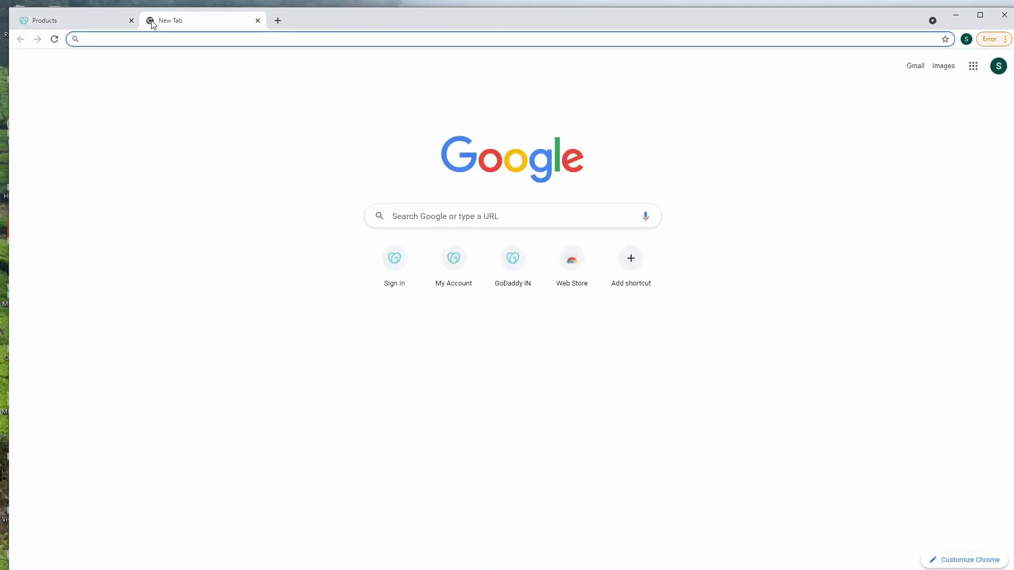
{"action": "type", "text": "go"}
{"action": "key", "text": "Return"}
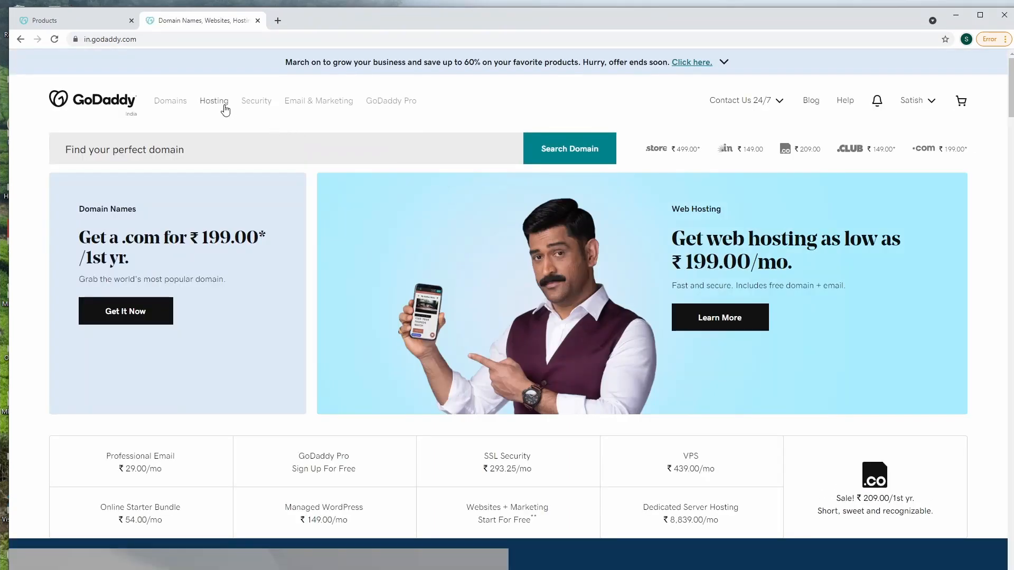
Go to the Web Hosting plans, look through them and open the options for ASP.NET and Microsoft SQL database users
{"action": "left_click", "coordinate": [224, 108]}
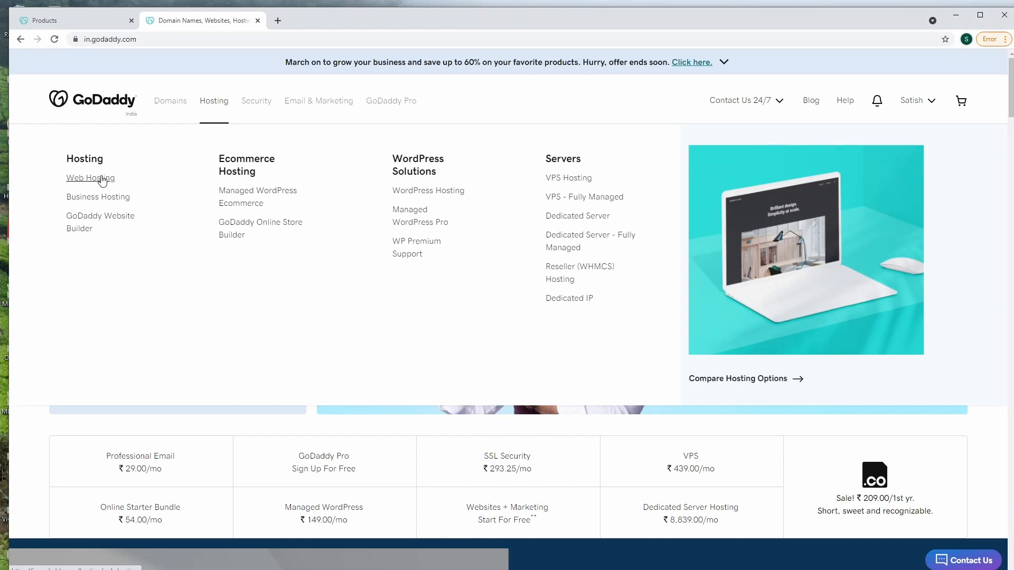
{"action": "left_click", "coordinate": [103, 179]}
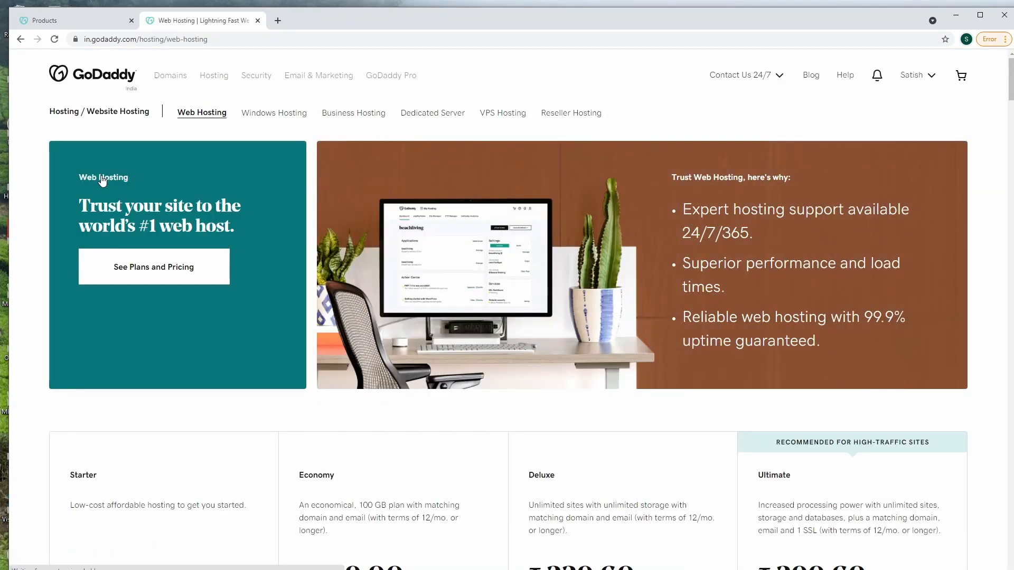
{"action": "scroll", "coordinate": [102, 180], "scroll_direction": "down", "scroll_amount": 1}
{"action": "scroll", "coordinate": [102, 180], "scroll_direction": "down", "scroll_amount": 6}
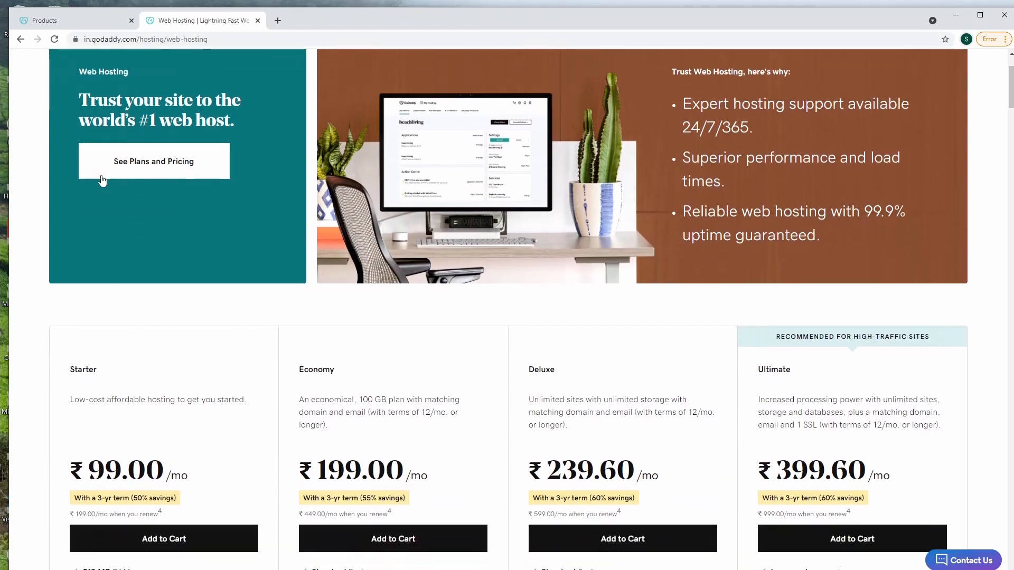
{"action": "scroll", "coordinate": [102, 179], "scroll_direction": "down", "scroll_amount": 4}
{"action": "scroll", "coordinate": [100, 195], "scroll_direction": "up", "scroll_amount": 8}
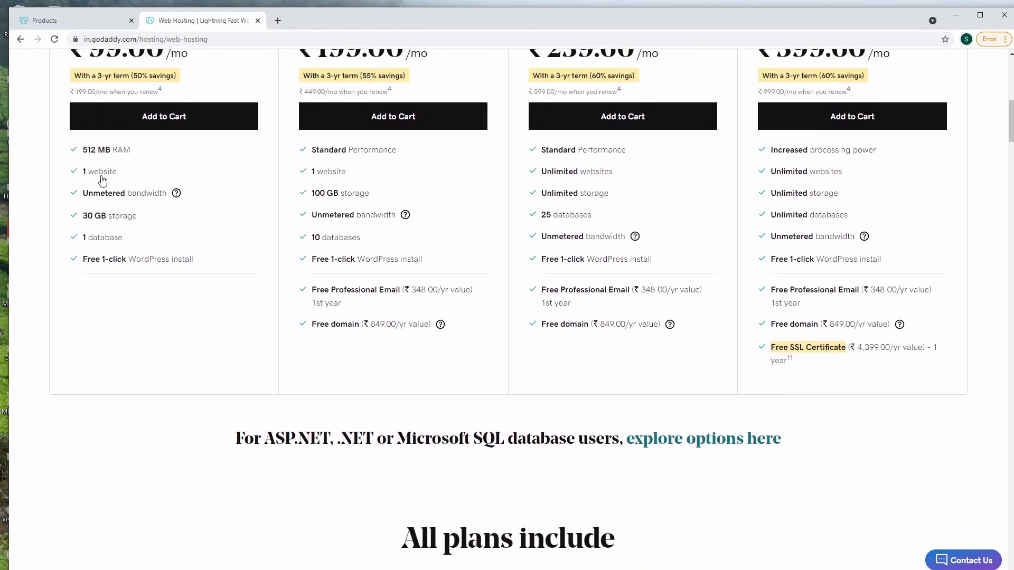
{"action": "scroll", "coordinate": [310, 328], "scroll_direction": "down", "scroll_amount": 7}
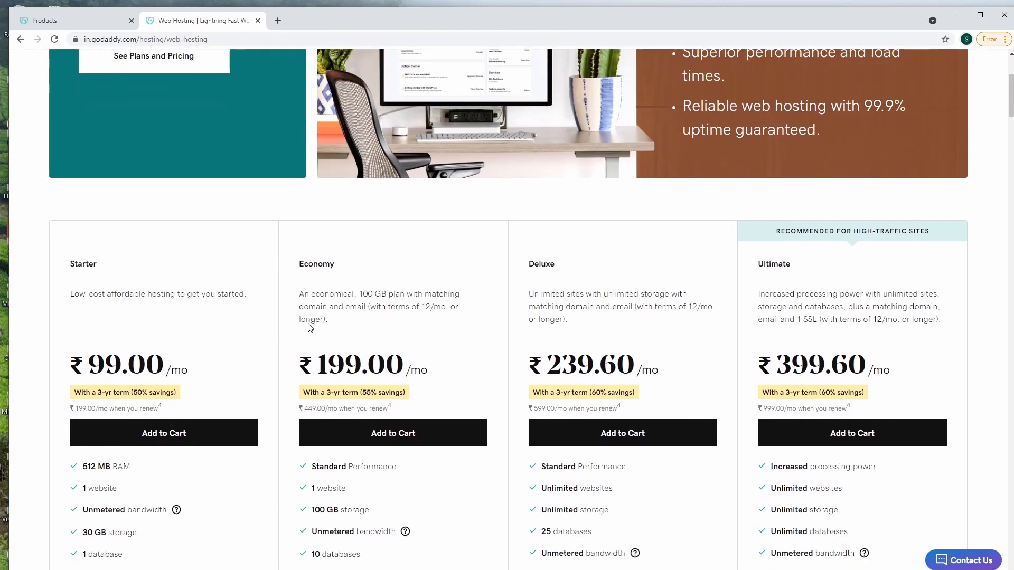
{"action": "scroll", "coordinate": [310, 327], "scroll_direction": "down", "scroll_amount": 3}
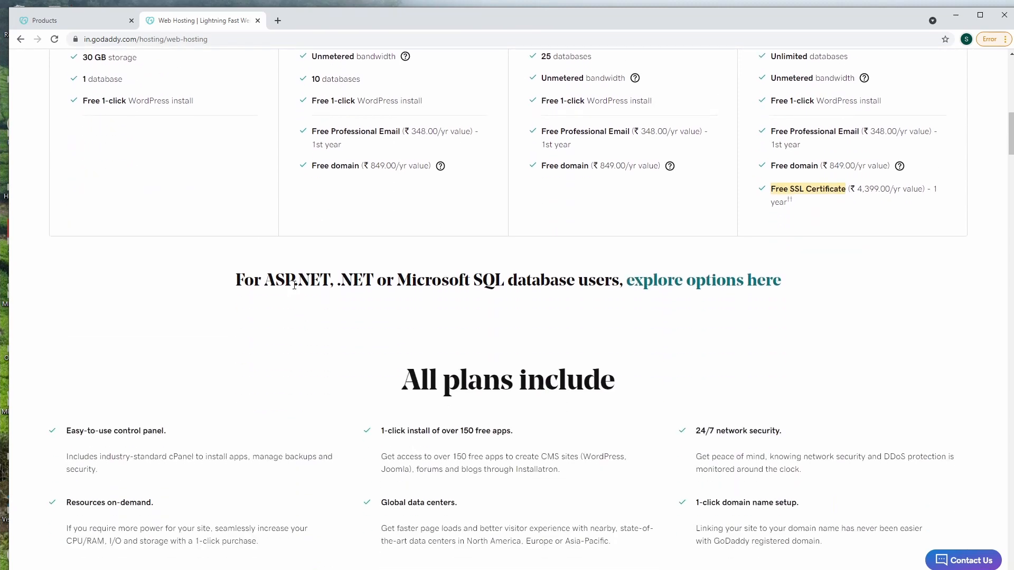
{"action": "left_click", "coordinate": [687, 286]}
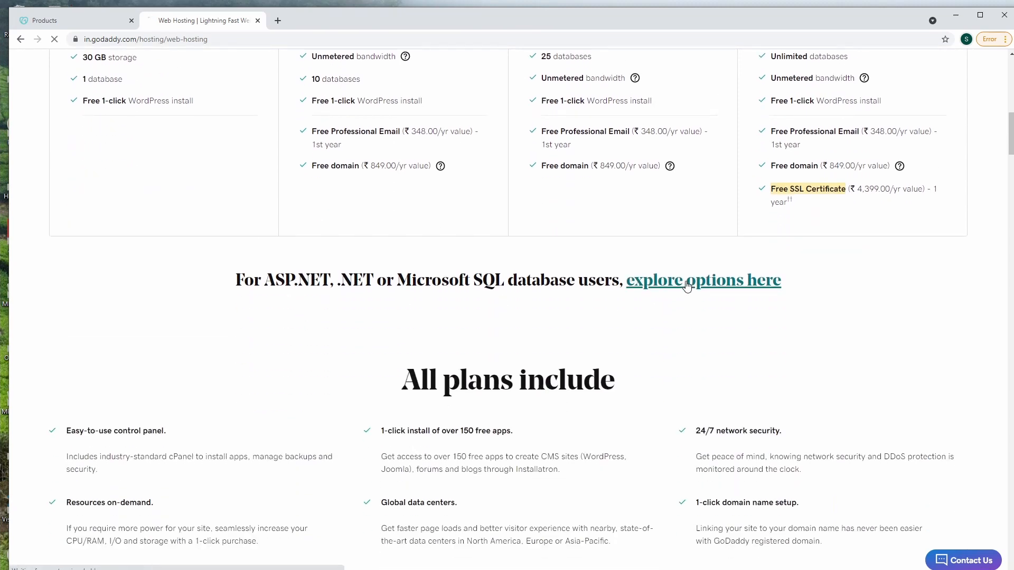
Compare the features of the Windows hosting plans and add the Deluxe plan to the cart
{"action": "scroll", "coordinate": [394, 271], "scroll_direction": "down", "scroll_amount": 1}
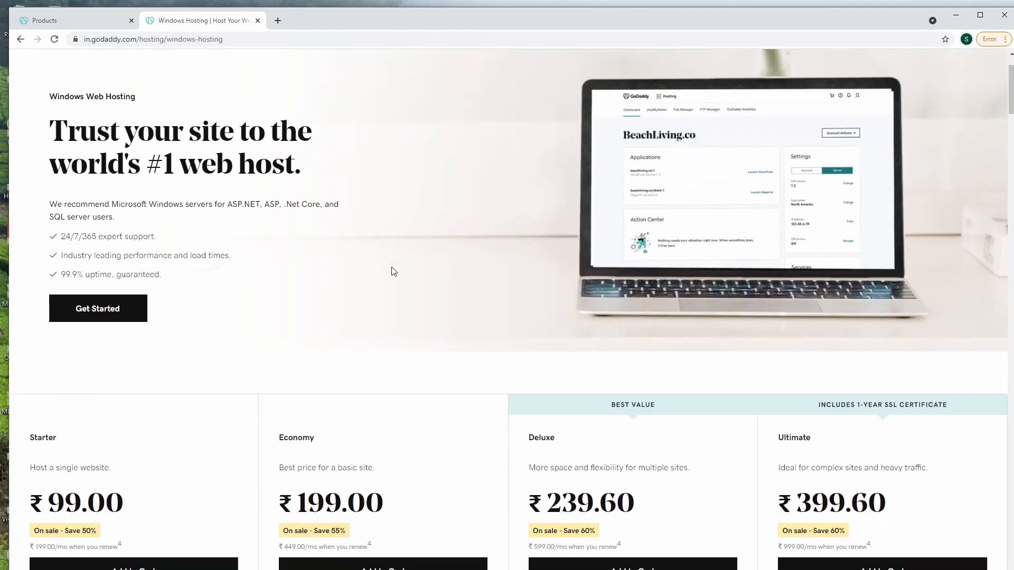
{"action": "scroll", "coordinate": [394, 272], "scroll_direction": "down", "scroll_amount": 2}
{"action": "scroll", "coordinate": [393, 272], "scroll_direction": "down", "scroll_amount": 2}
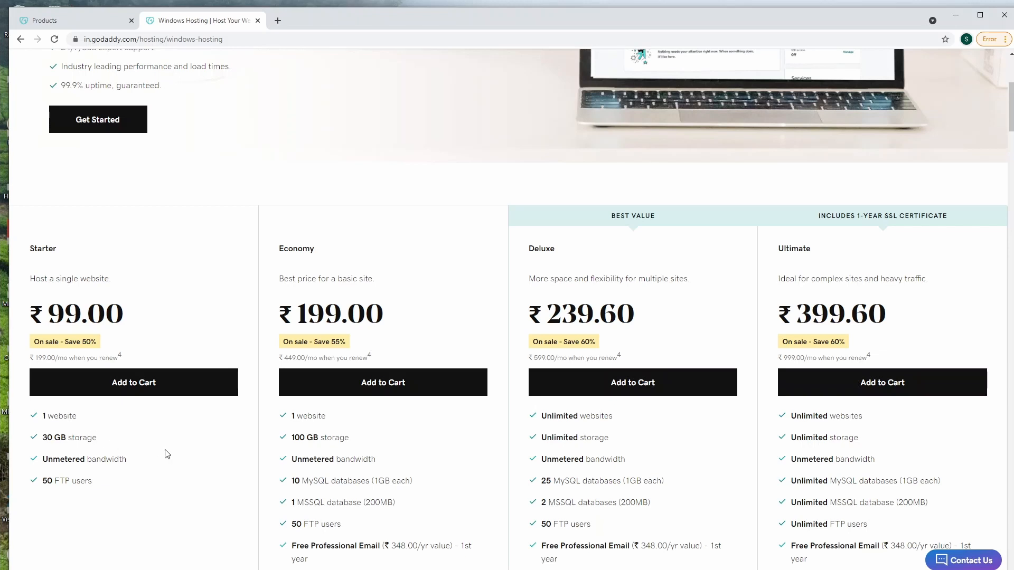
{"action": "scroll", "coordinate": [167, 454], "scroll_direction": "down", "scroll_amount": 1}
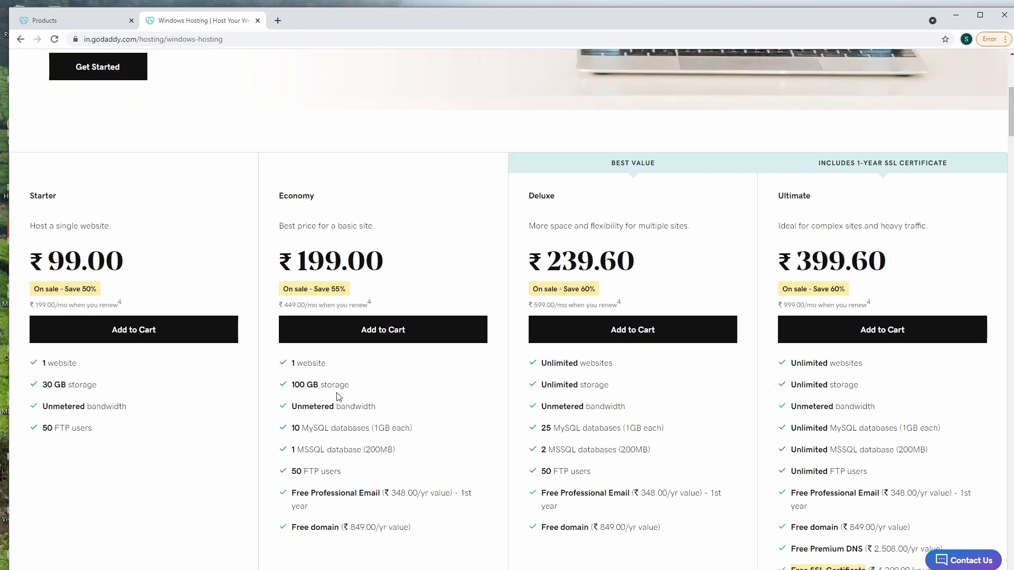
{"action": "double_click", "coordinate": [324, 429]}
{"action": "left_click", "coordinate": [678, 373]}
{"action": "double_click", "coordinate": [552, 363]}
{"action": "double_click", "coordinate": [303, 364]}
{"action": "left_click", "coordinate": [569, 425]}
{"action": "left_click", "coordinate": [586, 339]}
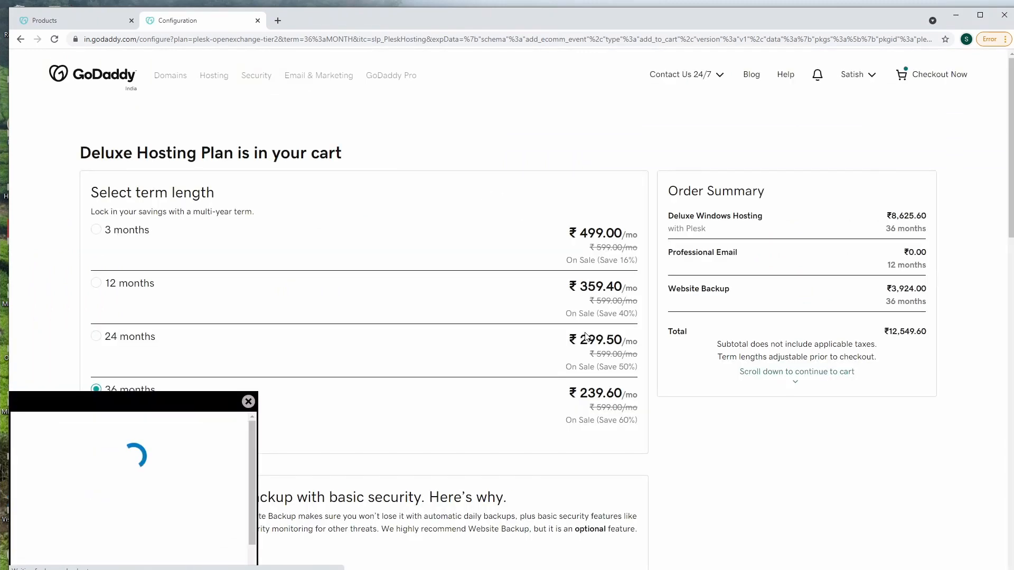
Set the hosting plan's term length to 12 months and decline the Website Backup add-on
{"action": "left_click", "coordinate": [96, 284]}
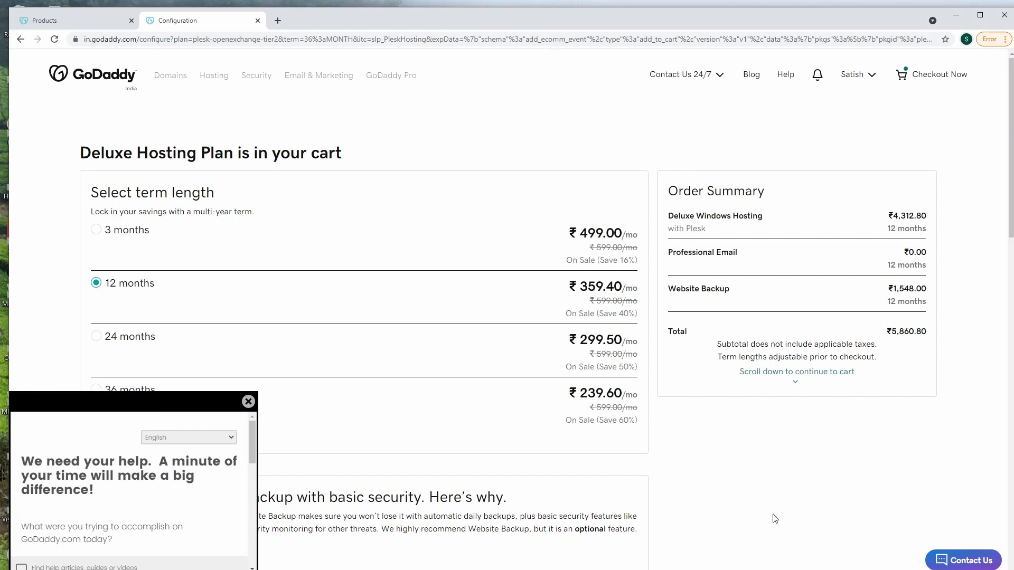
{"action": "left_click", "coordinate": [249, 402]}
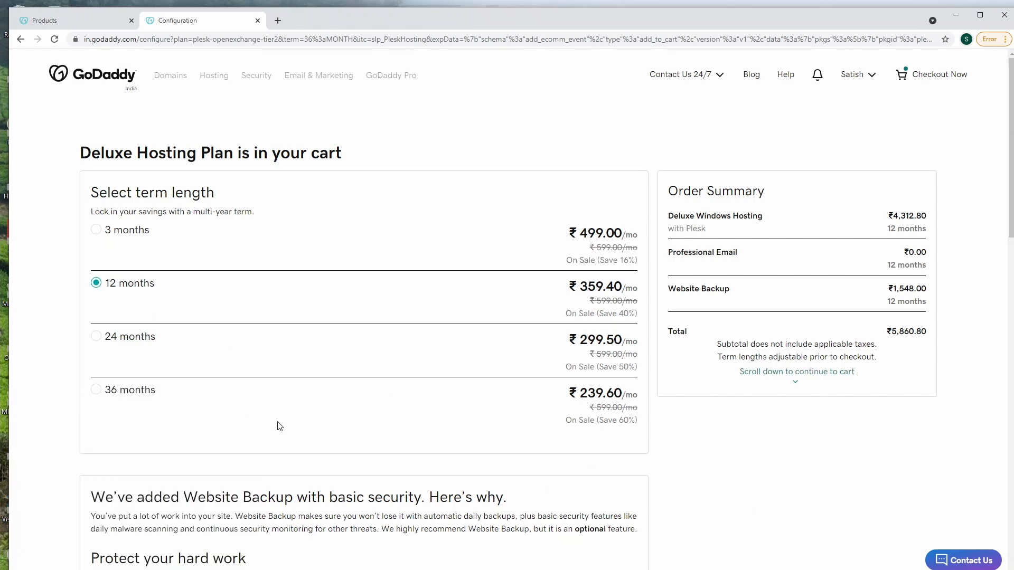
{"action": "scroll", "coordinate": [280, 427], "scroll_direction": "down", "scroll_amount": 3}
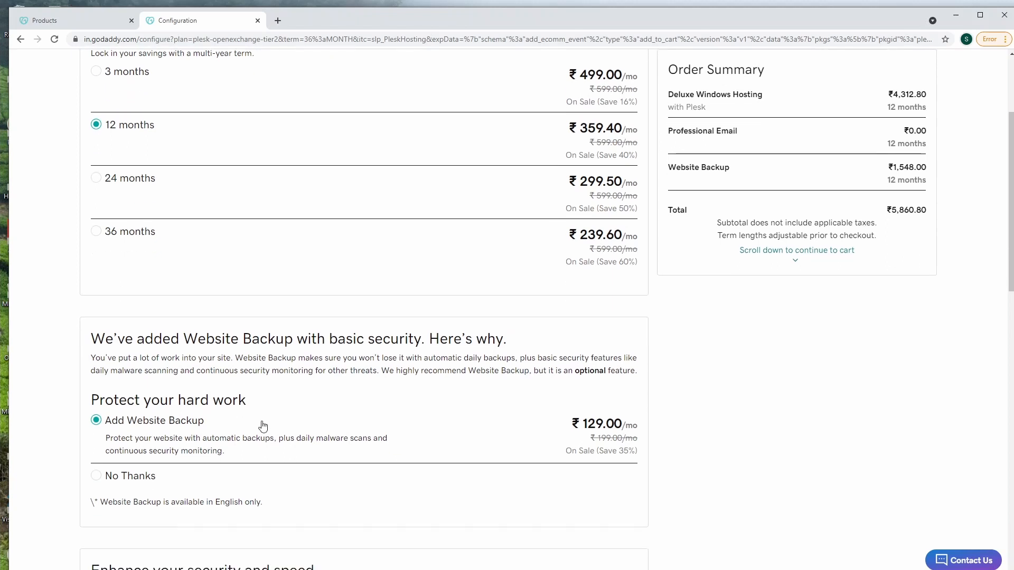
{"action": "scroll", "coordinate": [132, 439], "scroll_direction": "down", "scroll_amount": 1}
{"action": "left_click", "coordinate": [100, 424]}
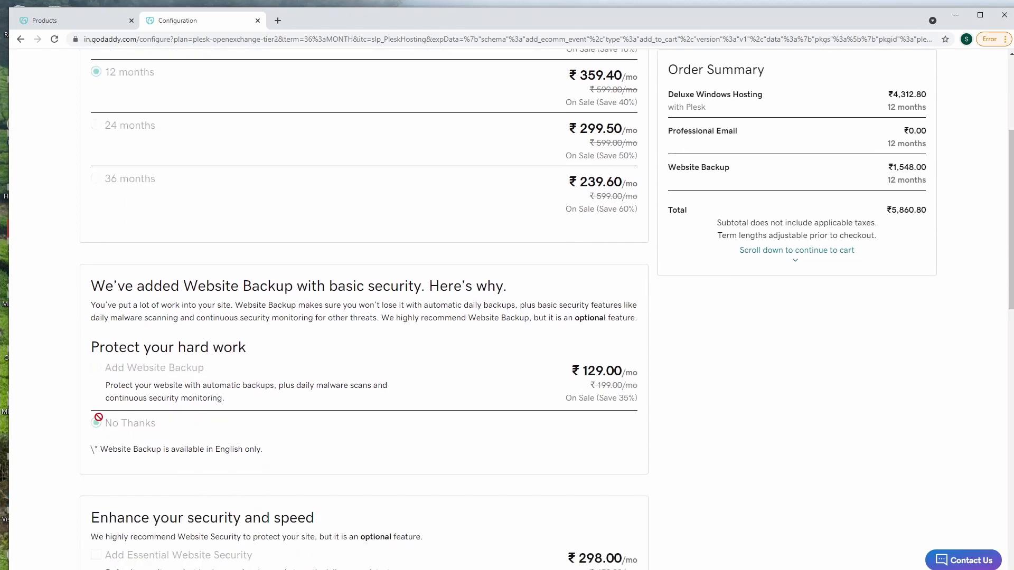
Examine the optional website security and SSL certificate offers, the term prices and the order summary
{"action": "scroll", "coordinate": [208, 432], "scroll_direction": "down", "scroll_amount": 3}
{"action": "scroll", "coordinate": [210, 433], "scroll_direction": "down", "scroll_amount": 1}
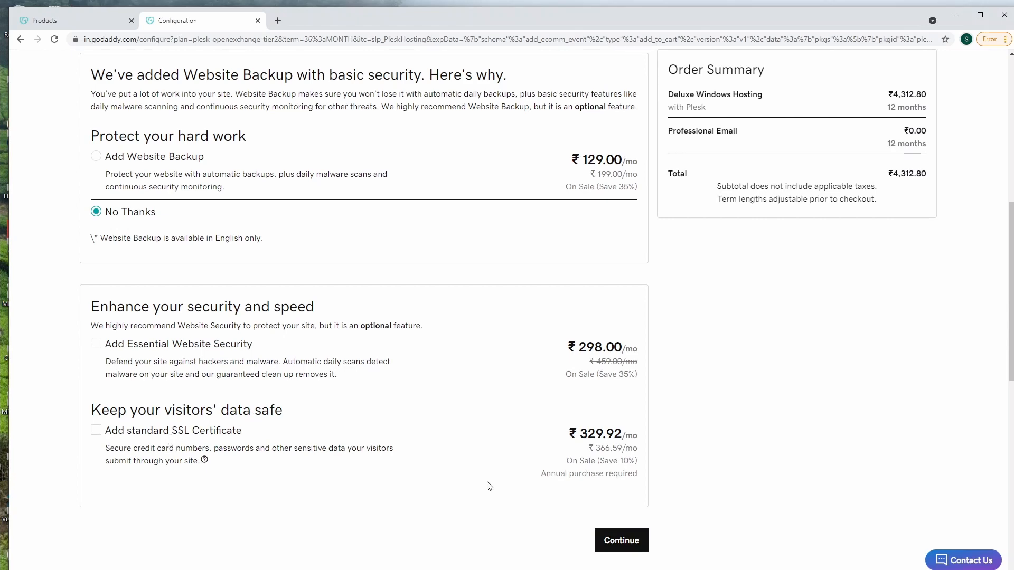
{"action": "scroll", "coordinate": [596, 439], "scroll_direction": "up", "scroll_amount": 6}
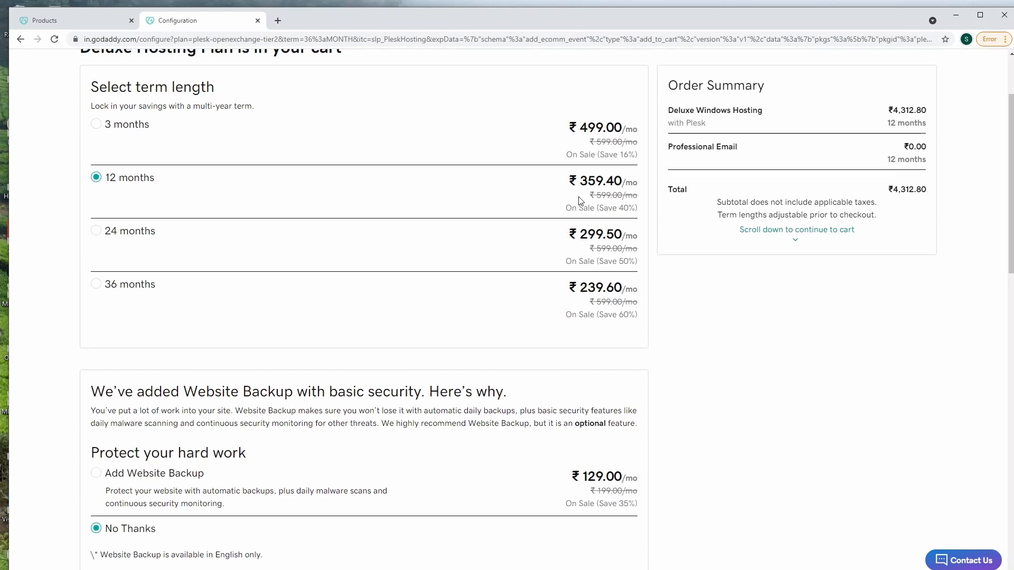
{"action": "scroll", "coordinate": [613, 249], "scroll_direction": "down", "scroll_amount": 4}
{"action": "scroll", "coordinate": [614, 256], "scroll_direction": "down", "scroll_amount": 1}
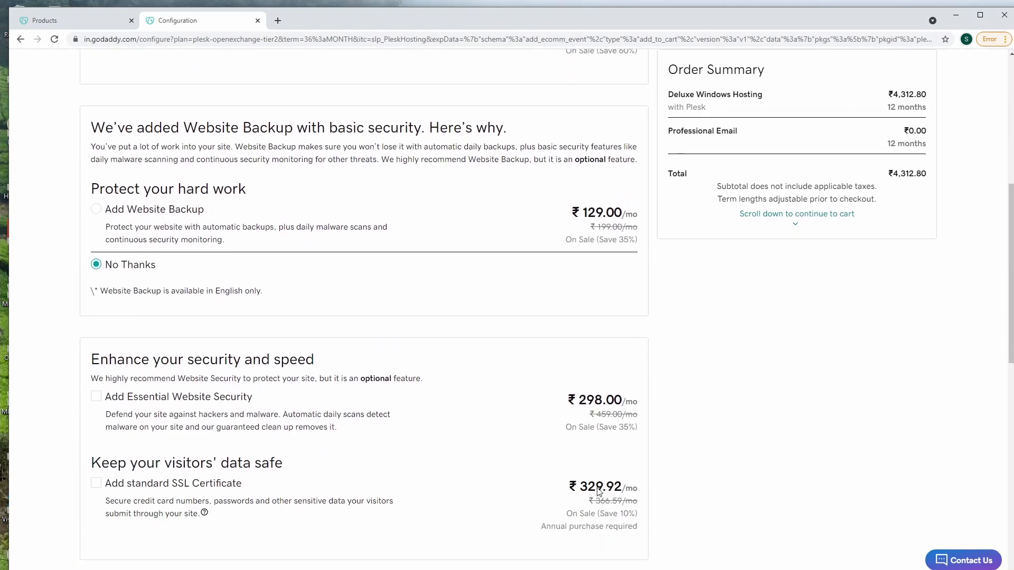
{"action": "scroll", "coordinate": [794, 508], "scroll_direction": "up", "scroll_amount": 7}
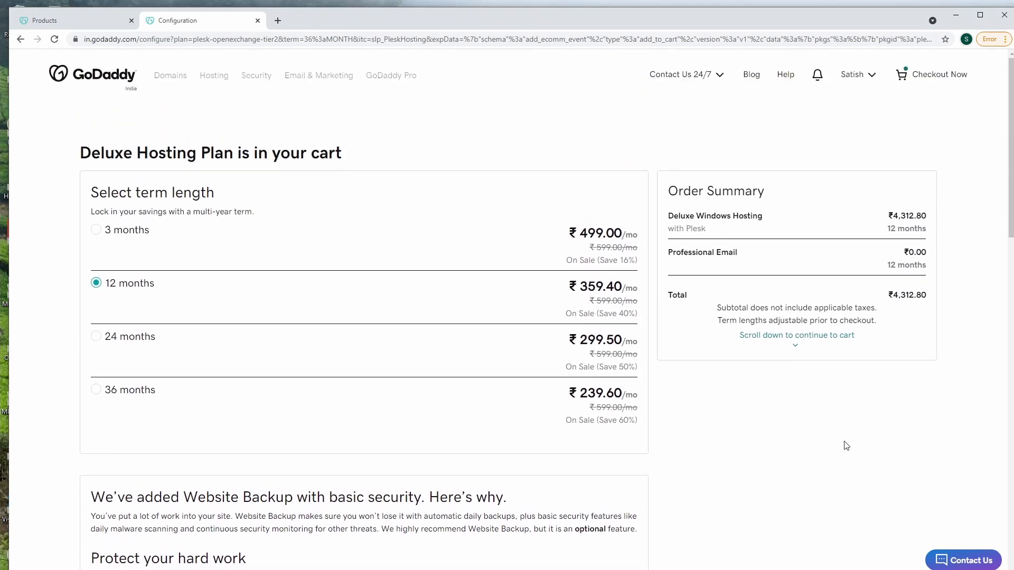
Continue without the website security and SSL add-ons and search for the free domain exploringembeddedsystems.com
{"action": "scroll", "coordinate": [790, 446], "scroll_direction": "down", "scroll_amount": 12}
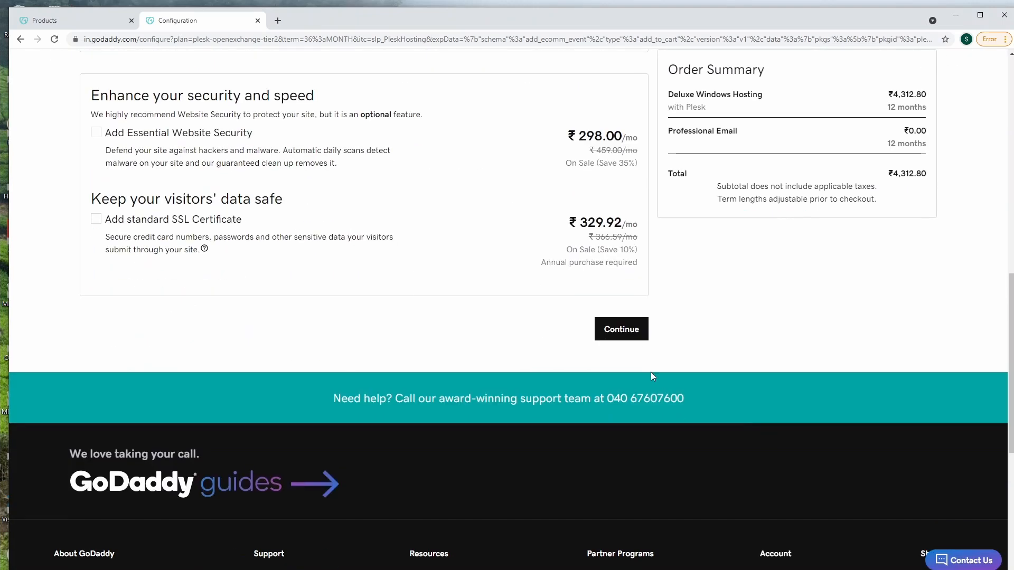
{"action": "left_click", "coordinate": [636, 330]}
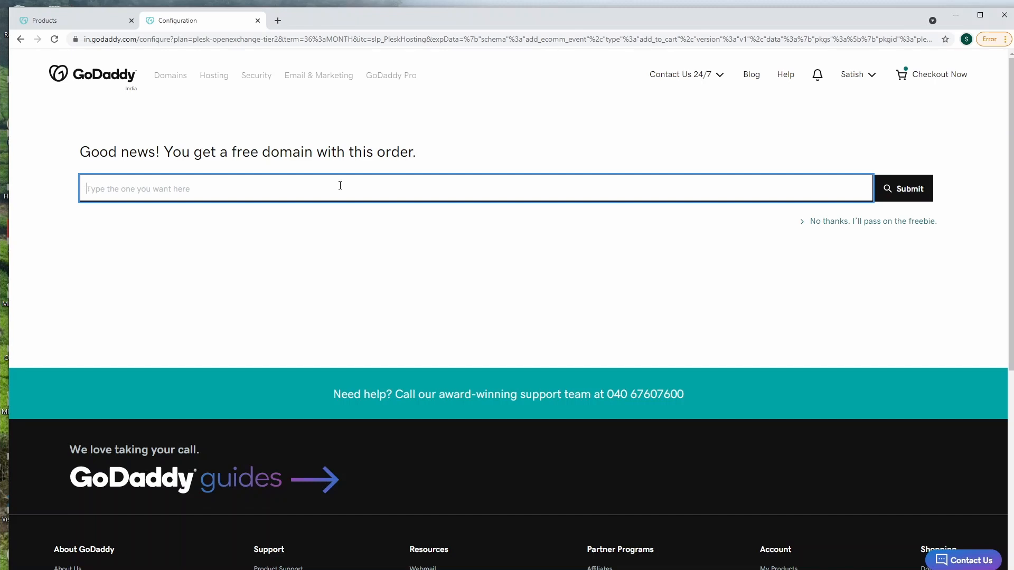
{"action": "type", "text": "exploringembeddedsysems"}
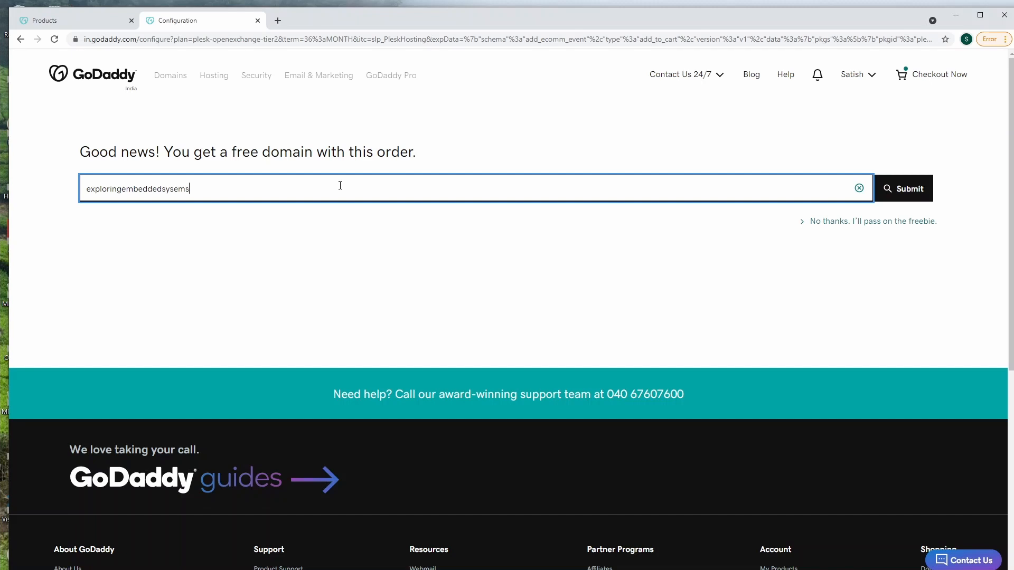
{"action": "key", "text": "BackSpace"}
{"action": "key", "text": "BackSpace"}
{"action": "type", "text": "tems"}
{"action": "type", "text": ".cinm"}
{"action": "key", "text": "BackSpace"}
{"action": "key", "text": "BackSpace"}
{"action": "type", "text": "om"}
{"action": "left_click", "coordinate": [894, 195]}
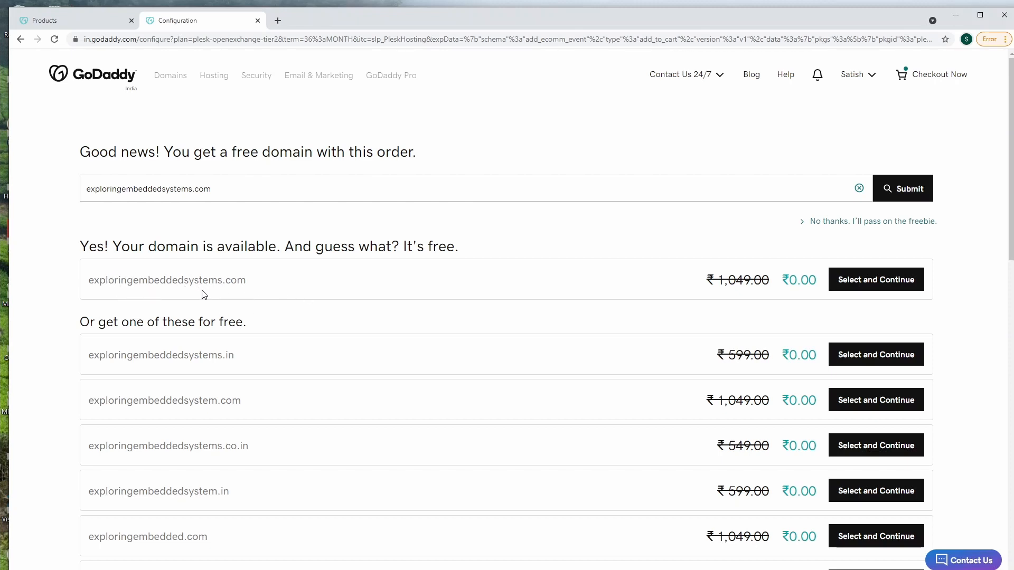
Select the free domain exploringembeddedsystems.com and complete the hosting purchase with the saved Mastercard
{"action": "scroll", "coordinate": [204, 294], "scroll_direction": "down", "scroll_amount": 1}
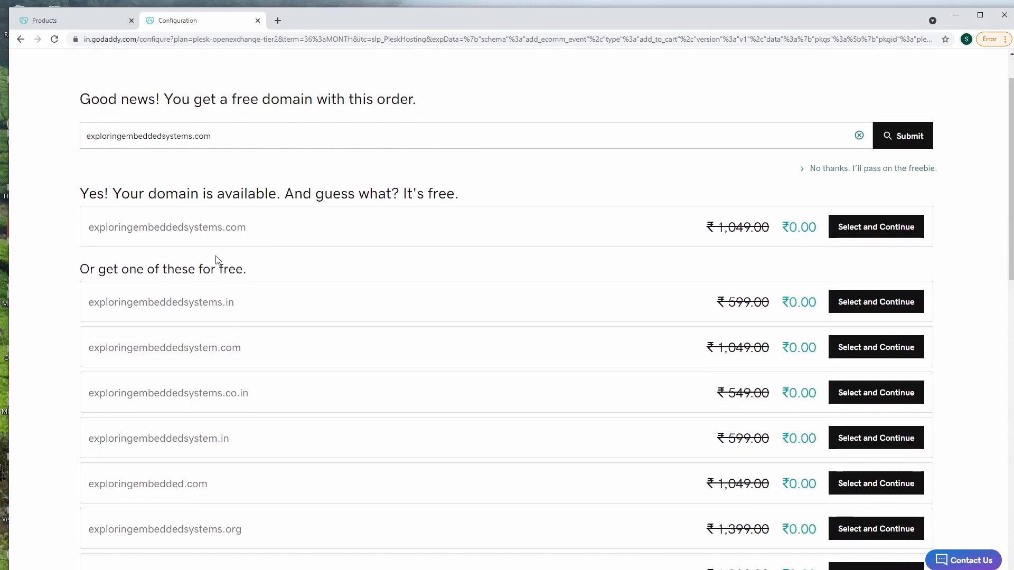
{"action": "left_click", "coordinate": [852, 235]}
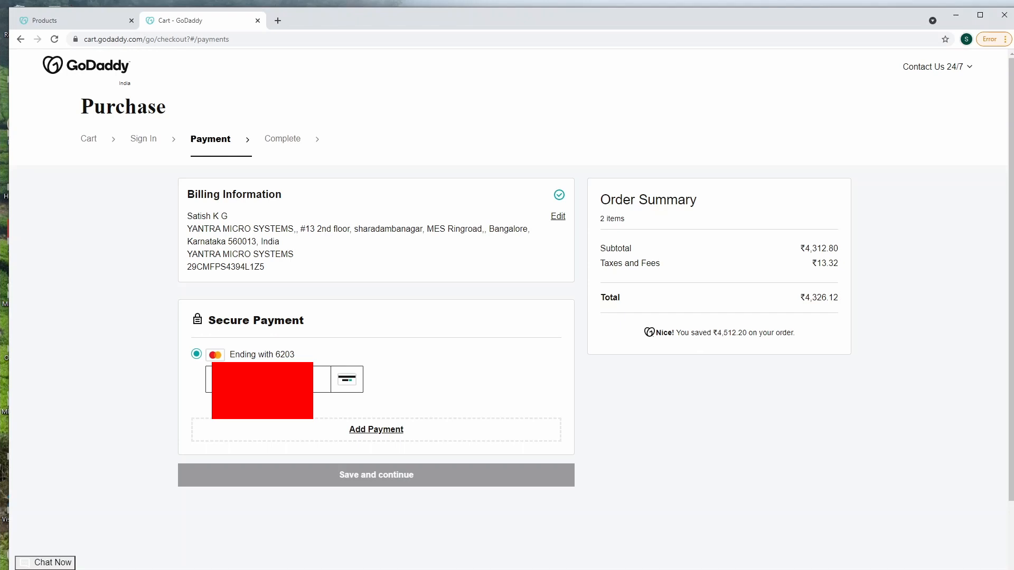
{"action": "left_click", "coordinate": [392, 475]}
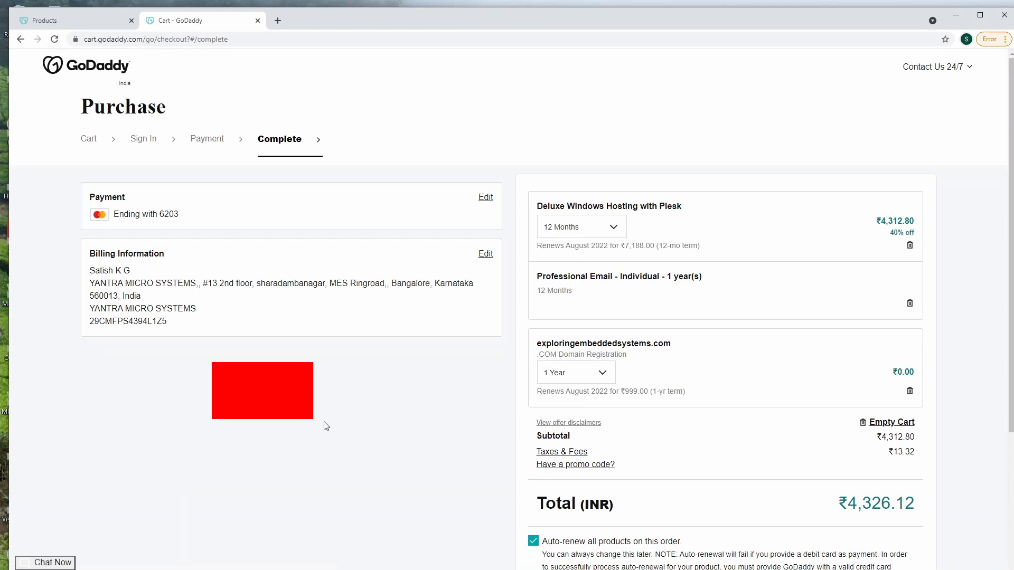
{"action": "scroll", "coordinate": [326, 427], "scroll_direction": "down", "scroll_amount": 3}
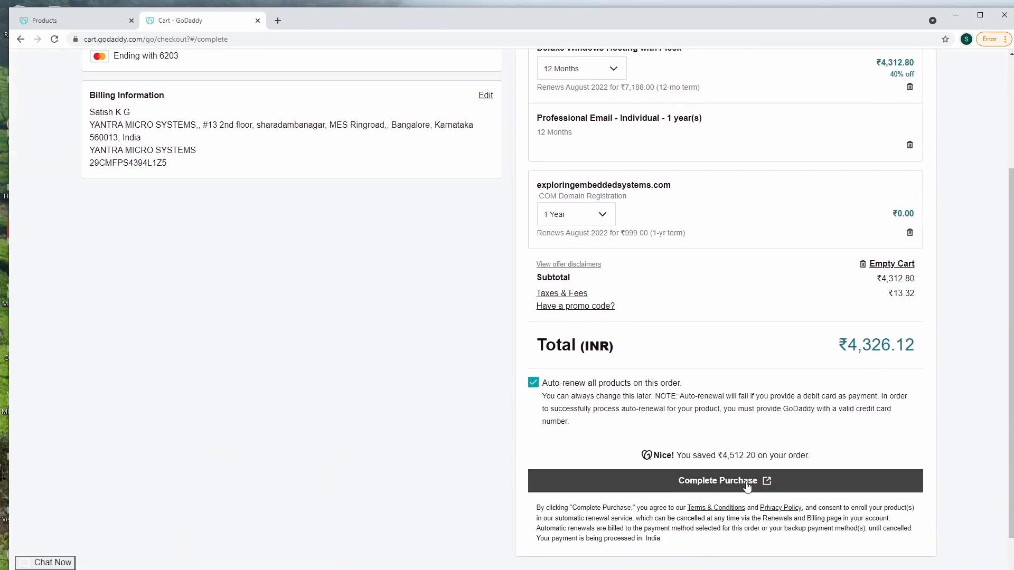
{"action": "left_click", "coordinate": [747, 484]}
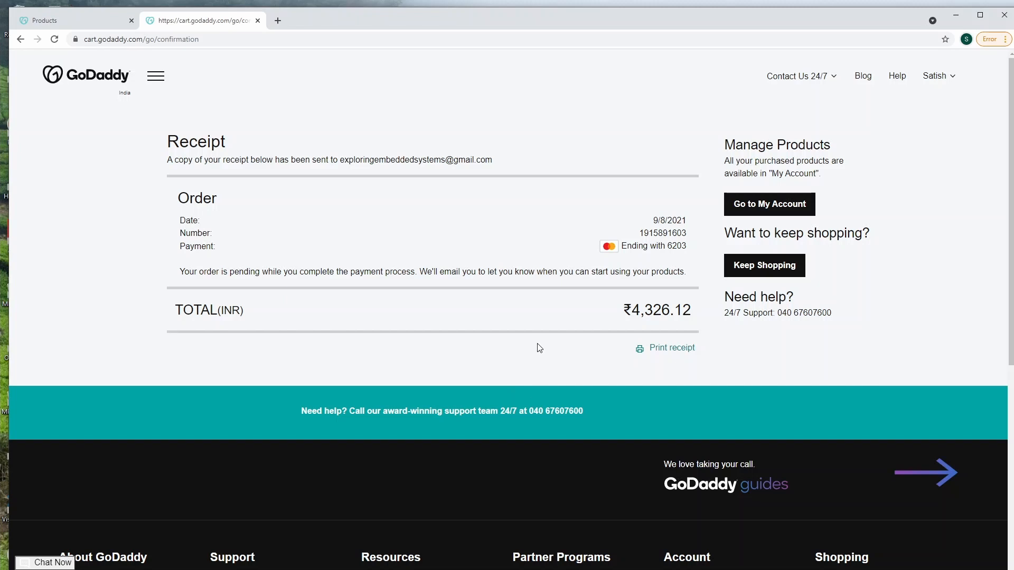
Go to the account's order history, view the receipt of the hosting order and close it
{"action": "left_click", "coordinate": [766, 205]}
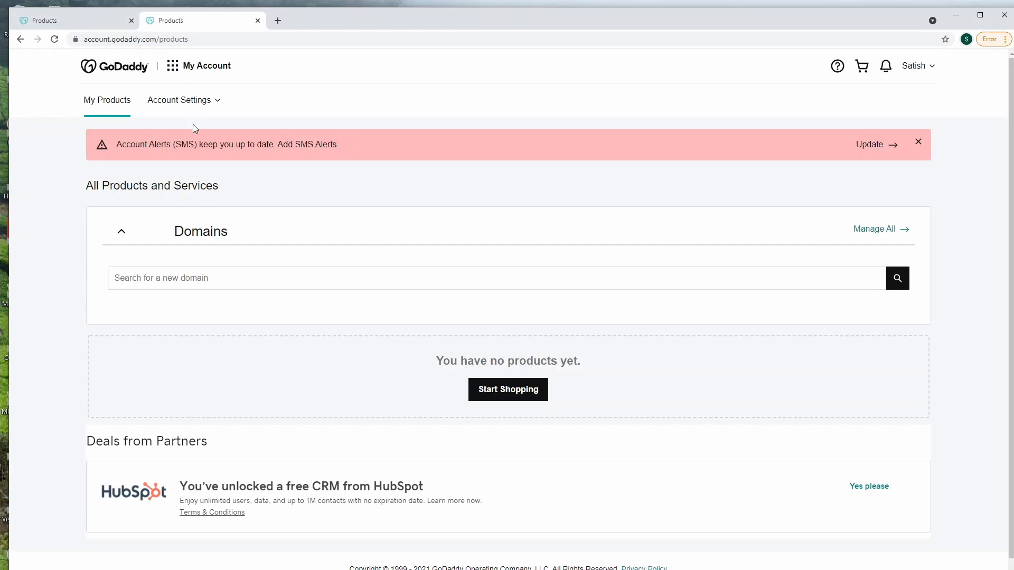
{"action": "left_click", "coordinate": [172, 104]}
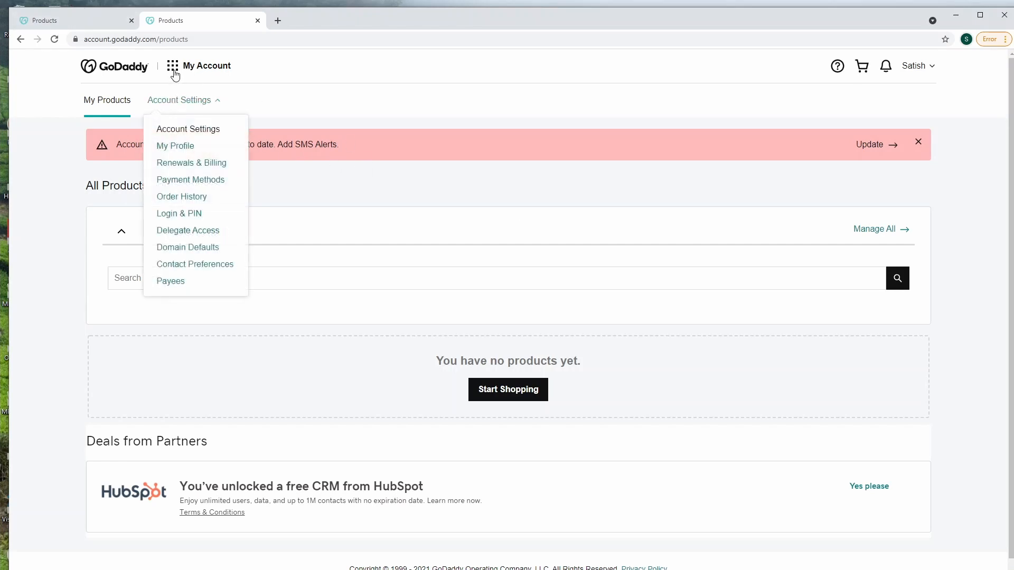
{"action": "left_click", "coordinate": [204, 196]}
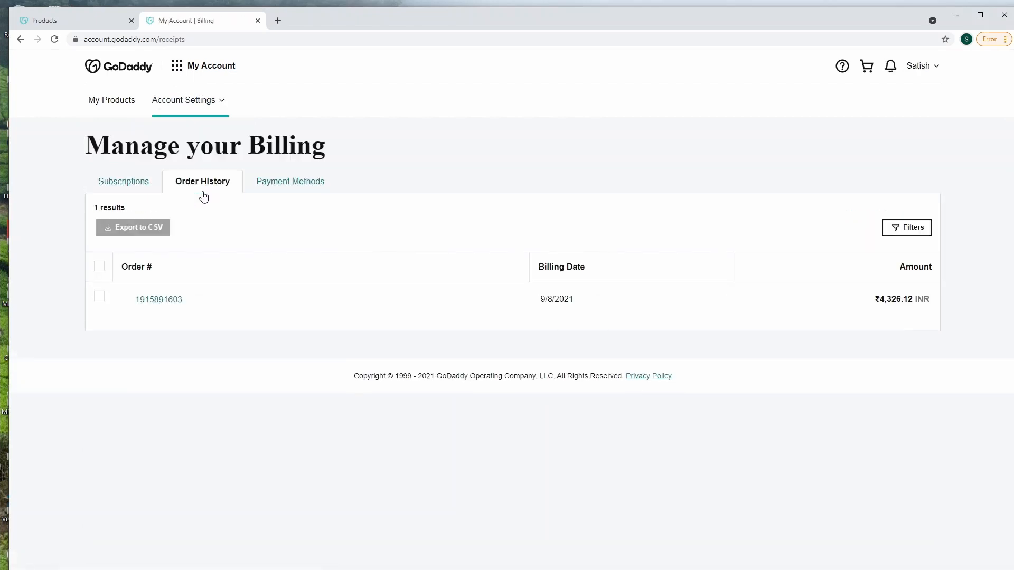
{"action": "left_click", "coordinate": [169, 300]}
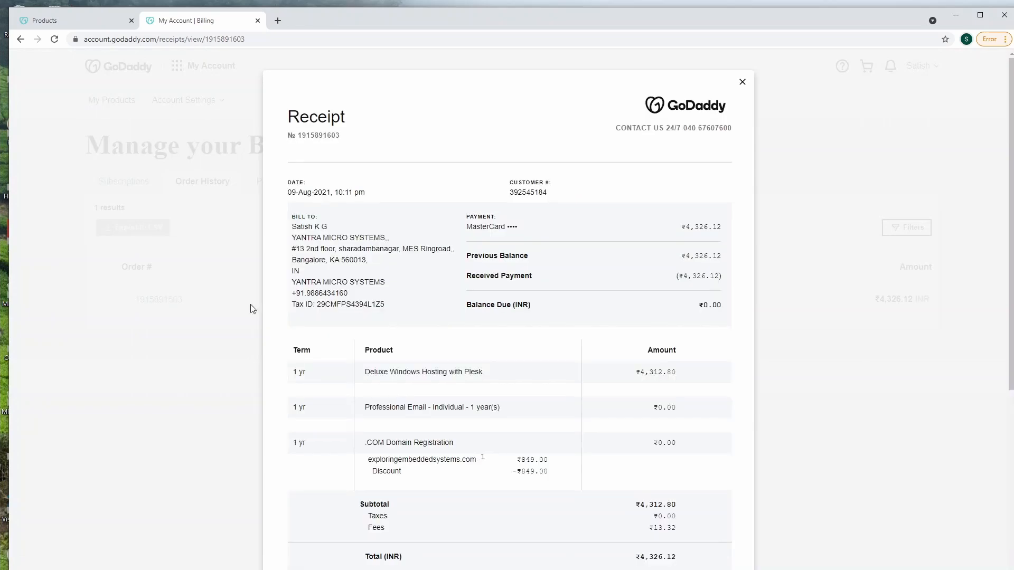
{"action": "scroll", "coordinate": [645, 375], "scroll_direction": "down", "scroll_amount": 1}
{"action": "scroll", "coordinate": [646, 375], "scroll_direction": "up", "scroll_amount": 1}
{"action": "left_click", "coordinate": [744, 84]}
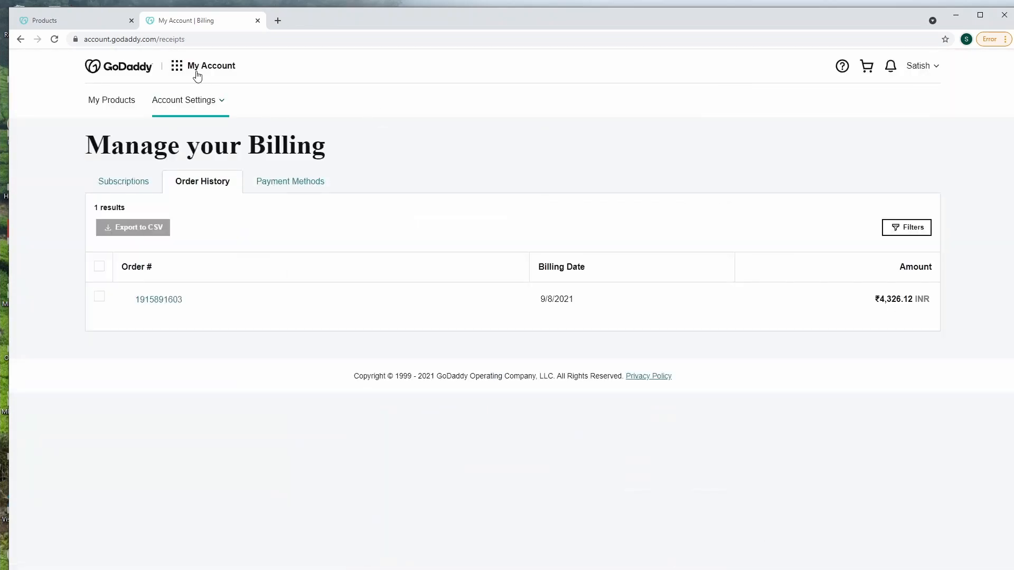
Close the extra browser tab and reload the account's My Products page
{"action": "left_click", "coordinate": [197, 70]}
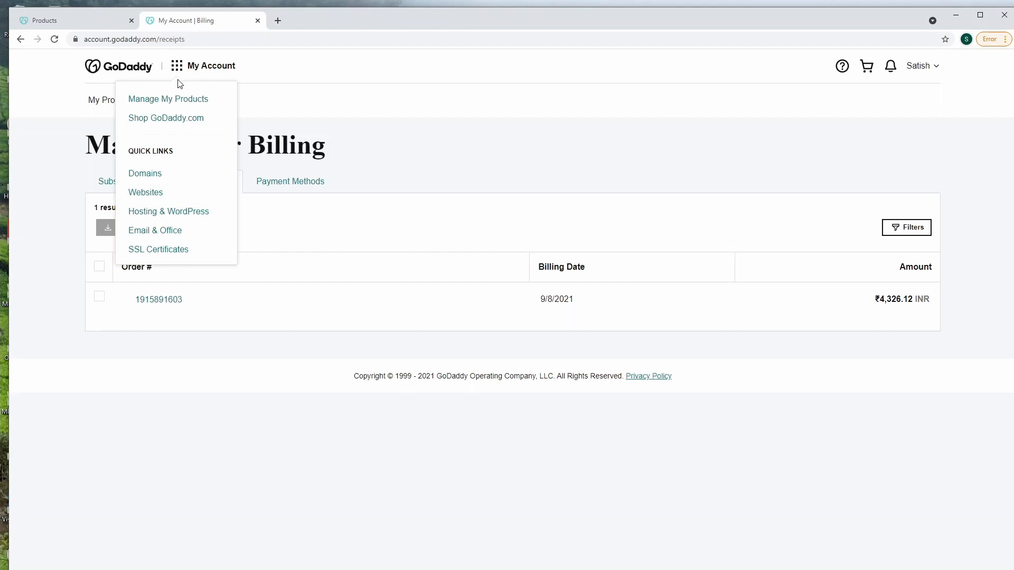
{"action": "left_click", "coordinate": [172, 100]}
{"action": "key", "text": "ctrl+w"}
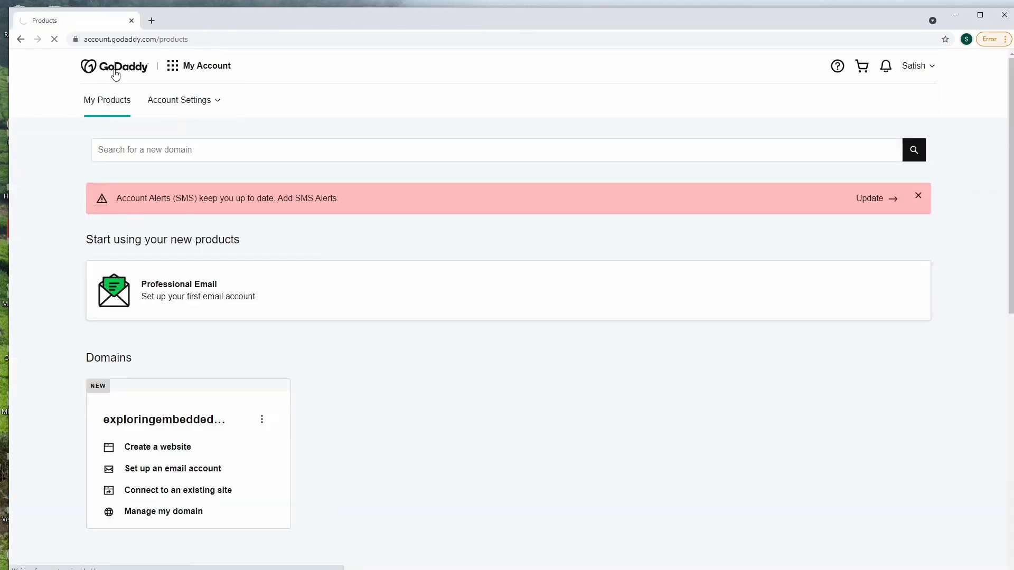
{"action": "left_click", "coordinate": [114, 73]}
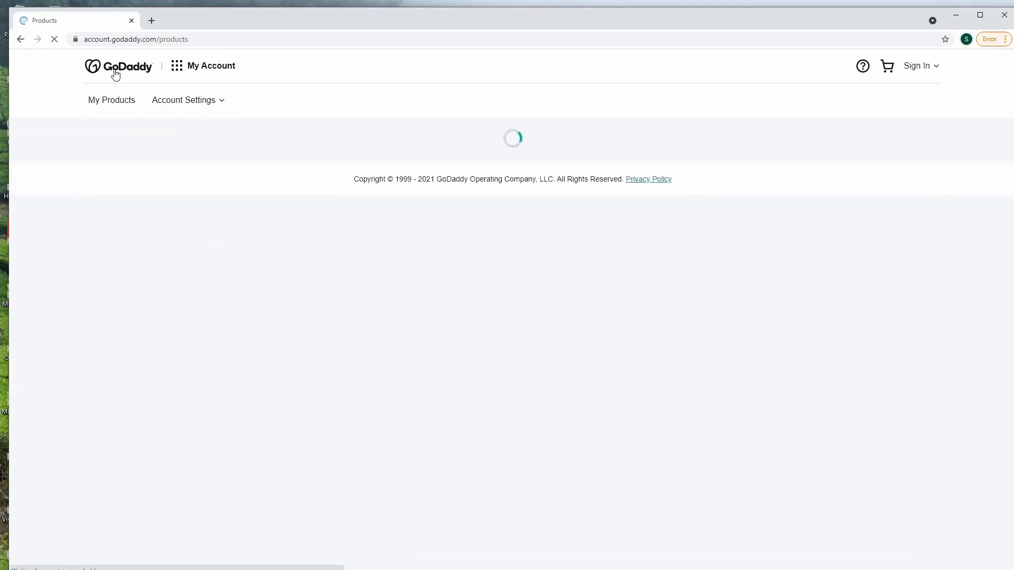
{"action": "left_click", "coordinate": [183, 67]}
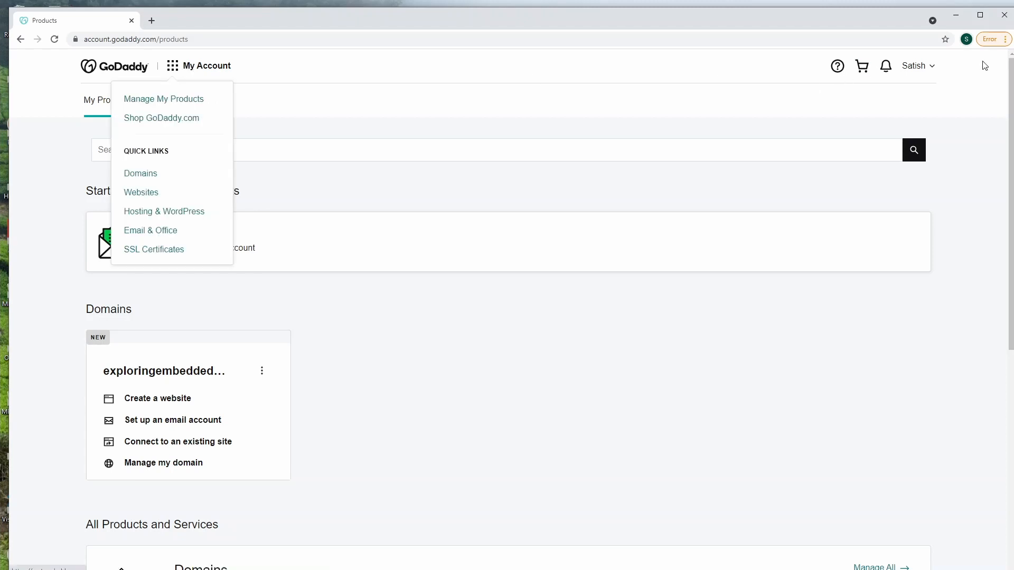
{"action": "left_click", "coordinate": [932, 68]}
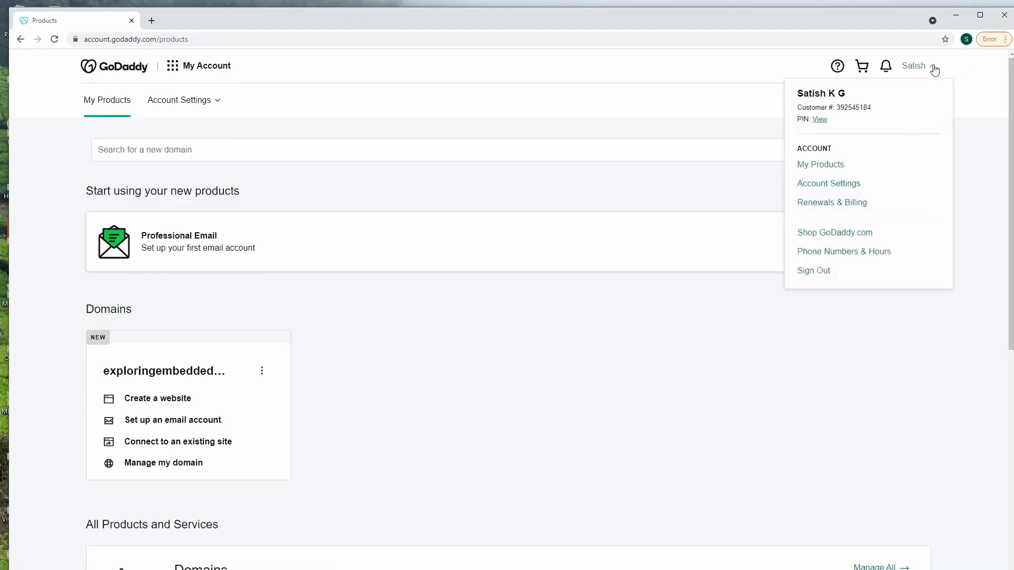
{"action": "left_click", "coordinate": [810, 168]}
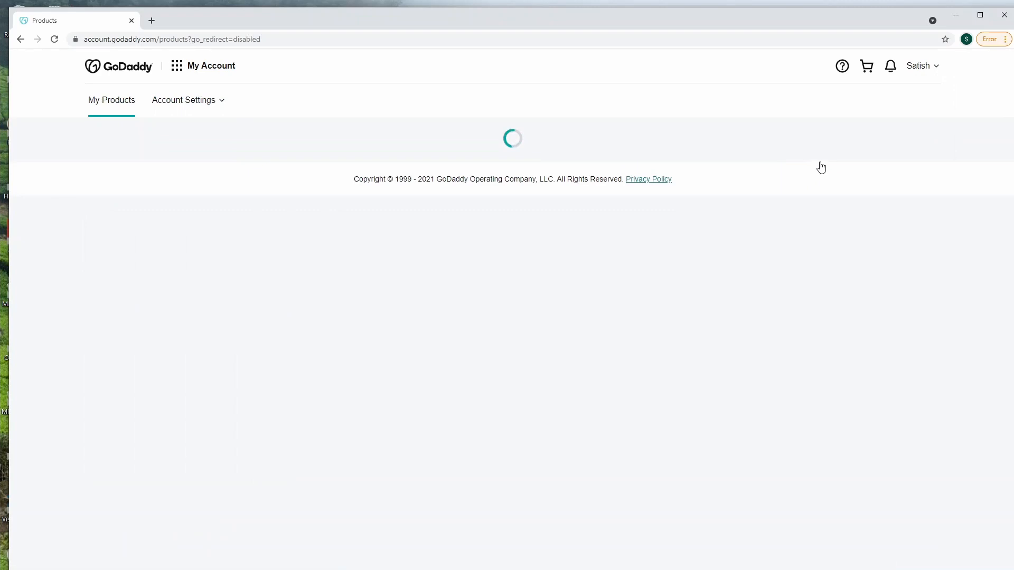
Find Deluxe Windows Hosting with Plesk among the account's products and start its setup
{"action": "scroll", "coordinate": [197, 265], "scroll_direction": "down", "scroll_amount": 5}
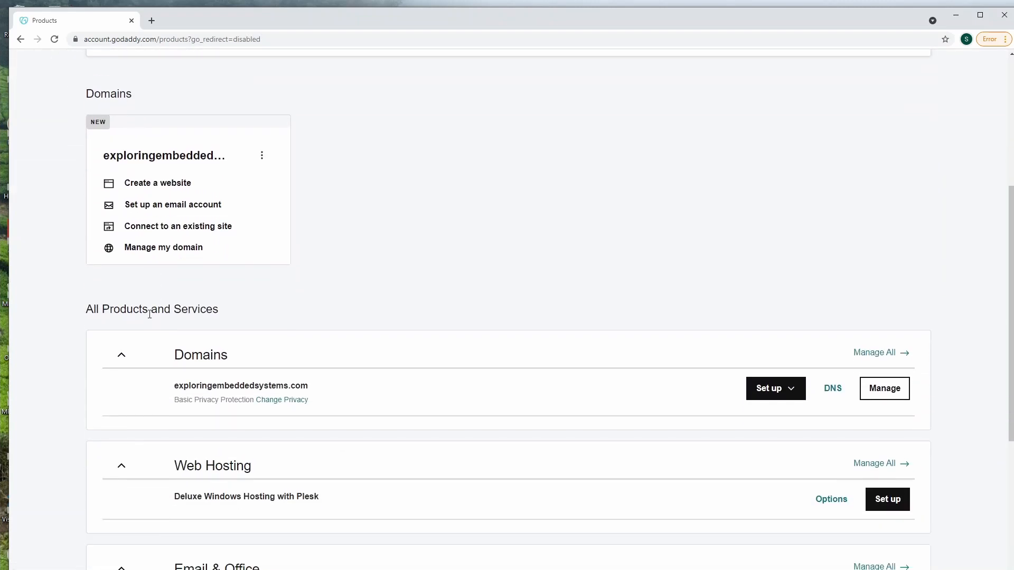
{"action": "scroll", "coordinate": [150, 319], "scroll_direction": "down", "scroll_amount": 1}
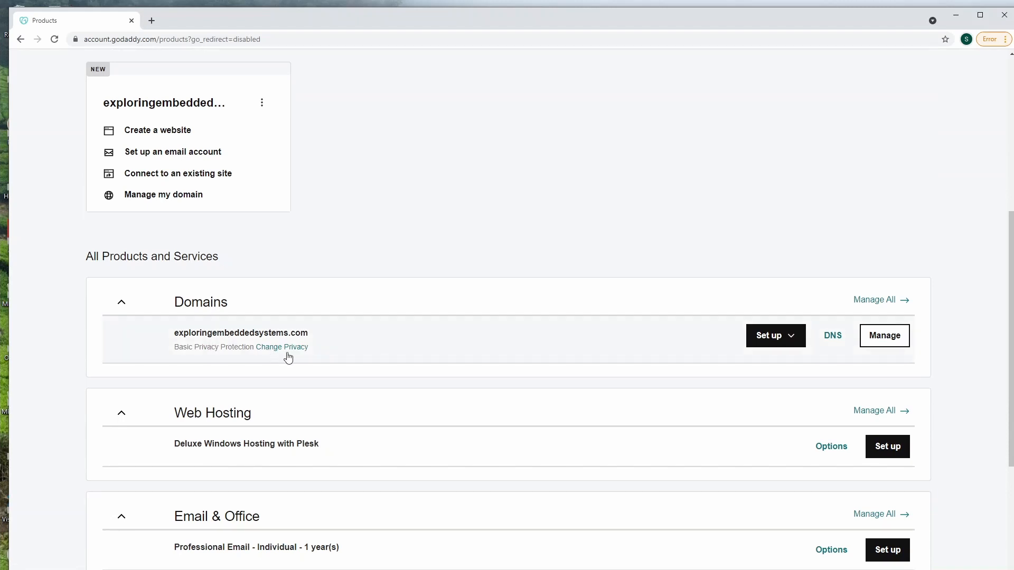
{"action": "scroll", "coordinate": [290, 357], "scroll_direction": "down", "scroll_amount": 1}
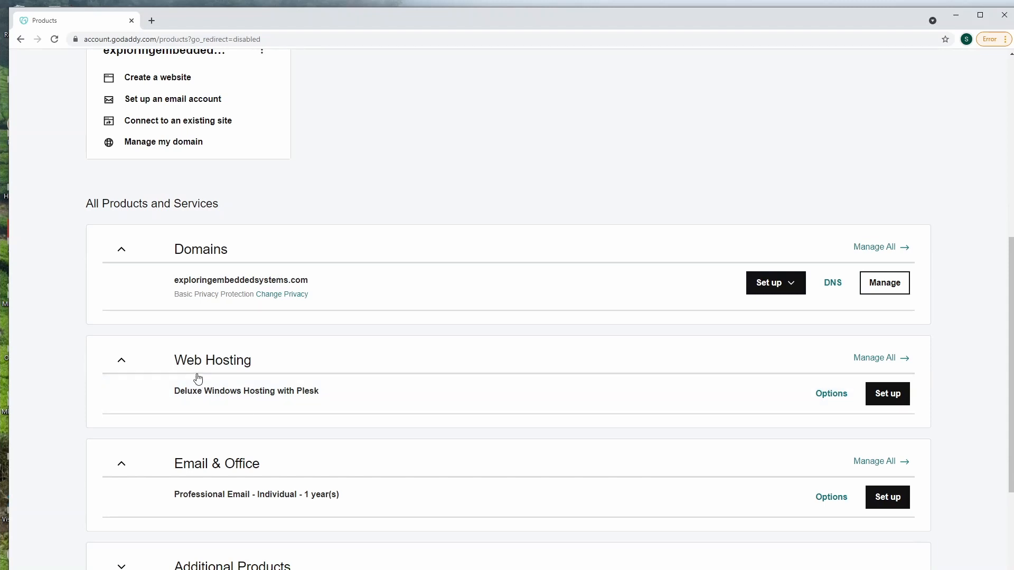
{"action": "scroll", "coordinate": [190, 378], "scroll_direction": "down", "scroll_amount": 1}
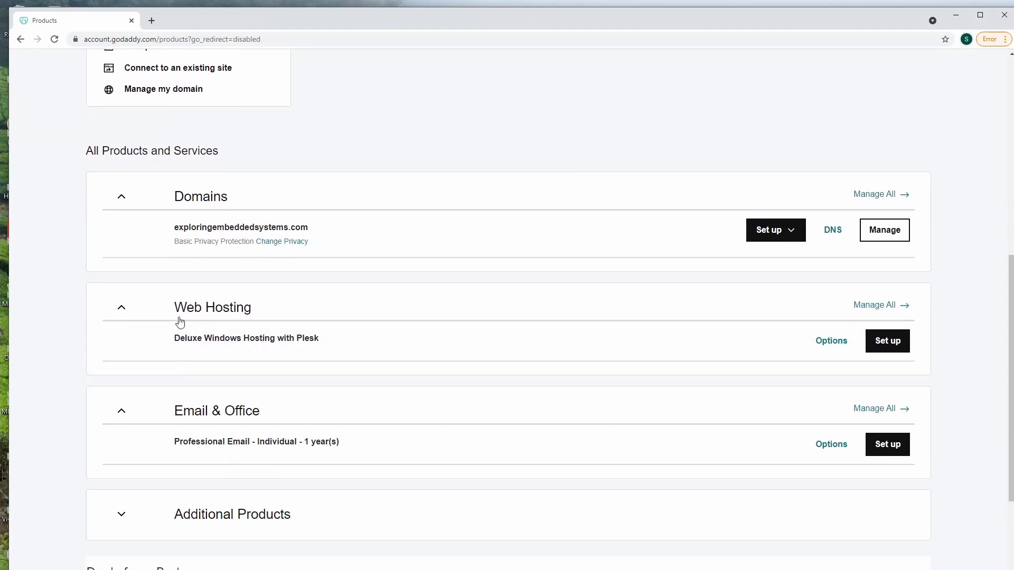
{"action": "left_click", "coordinate": [892, 345]}
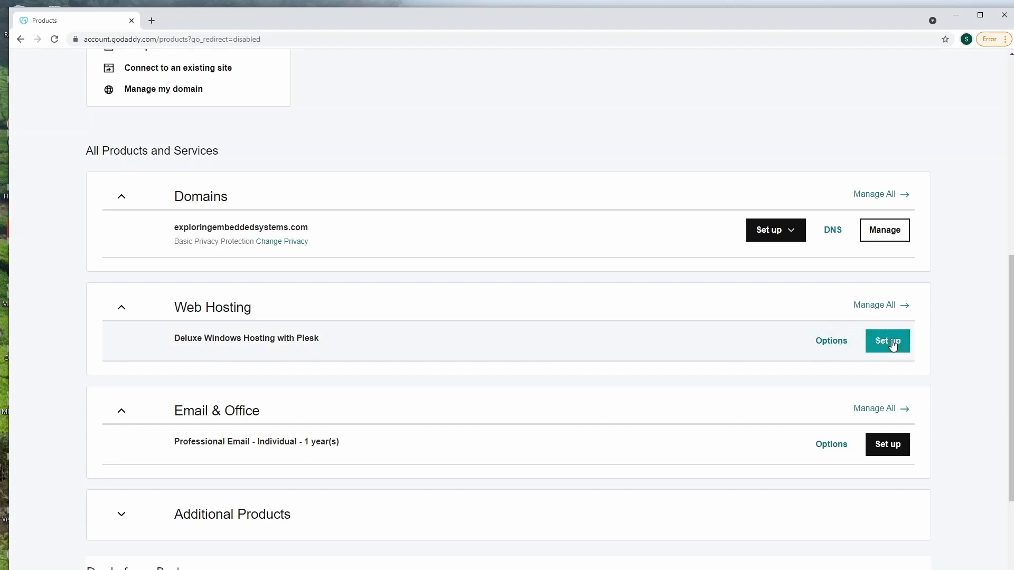
{"action": "left_click", "coordinate": [877, 309]}
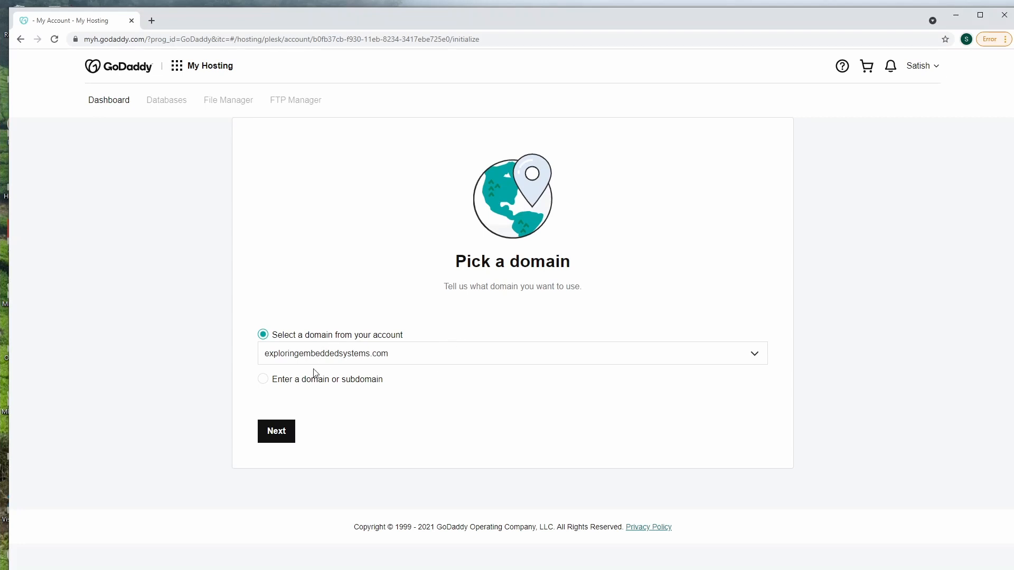
Set up the hosting with the domain exploringembeddedsystems.com and the Asia data center, and open its dashboard
{"action": "left_click", "coordinate": [751, 359]}
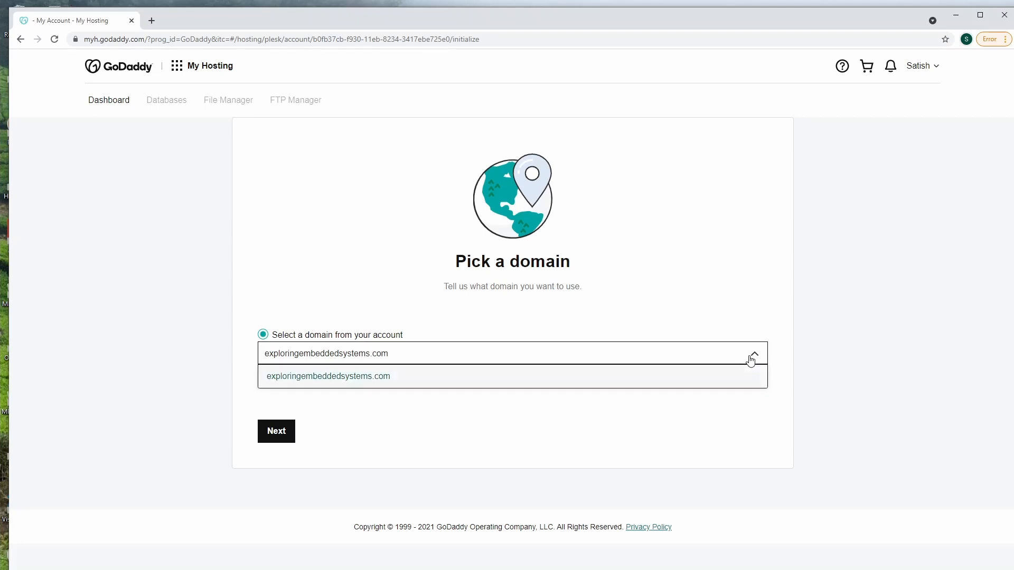
{"action": "left_click", "coordinate": [751, 359]}
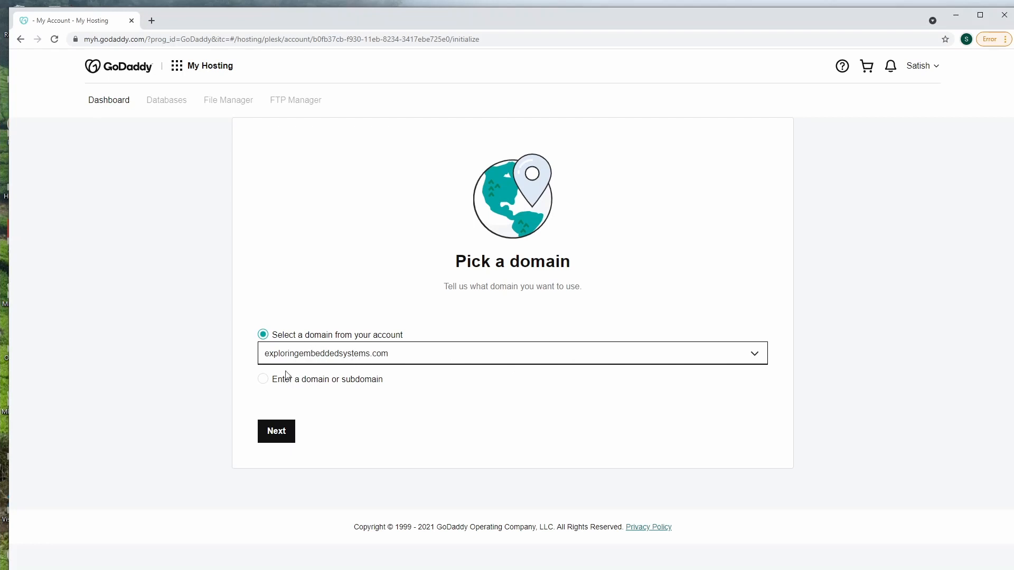
{"action": "left_click", "coordinate": [279, 438]}
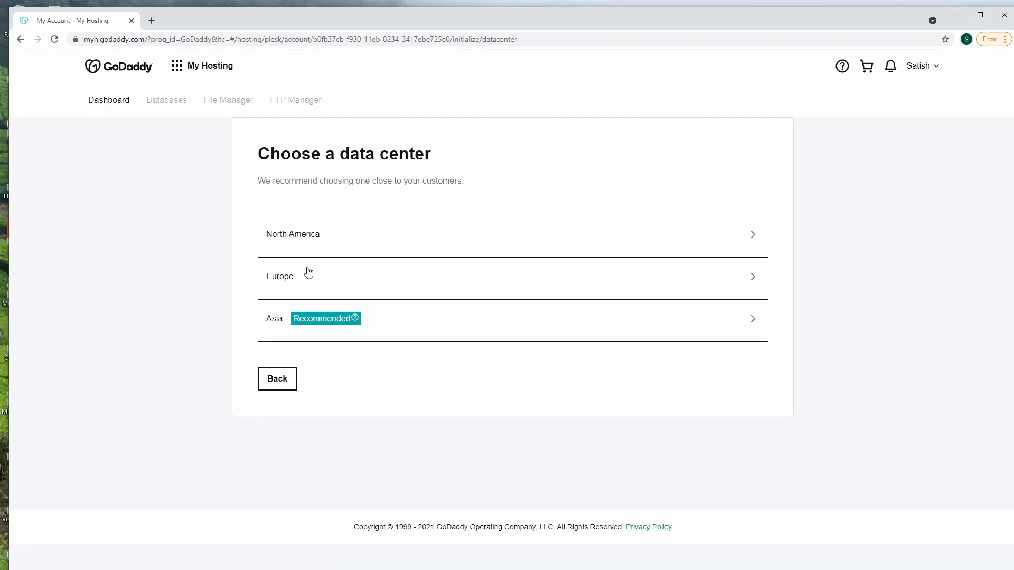
{"action": "left_click", "coordinate": [735, 333]}
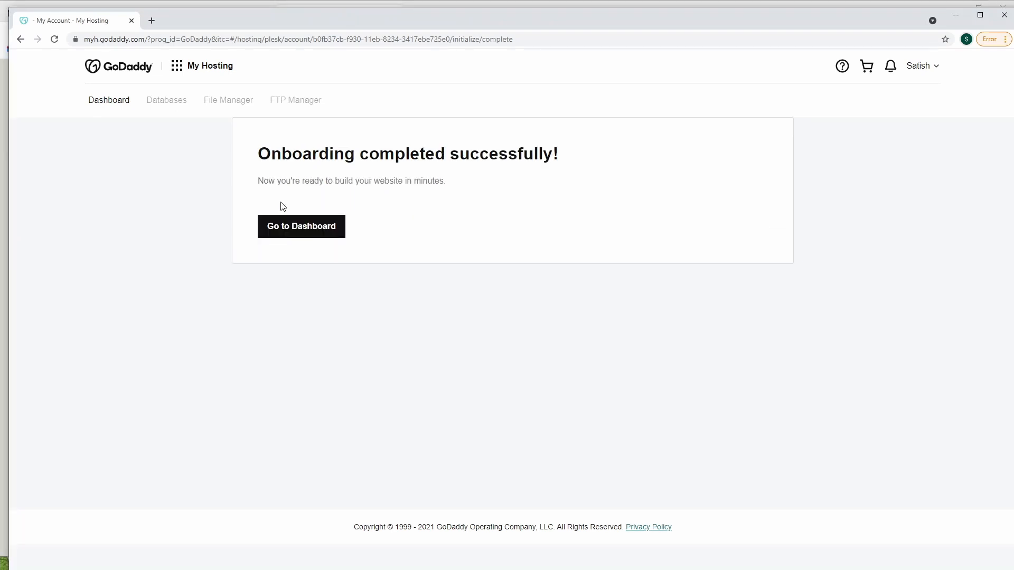
{"action": "left_click", "coordinate": [290, 230]}
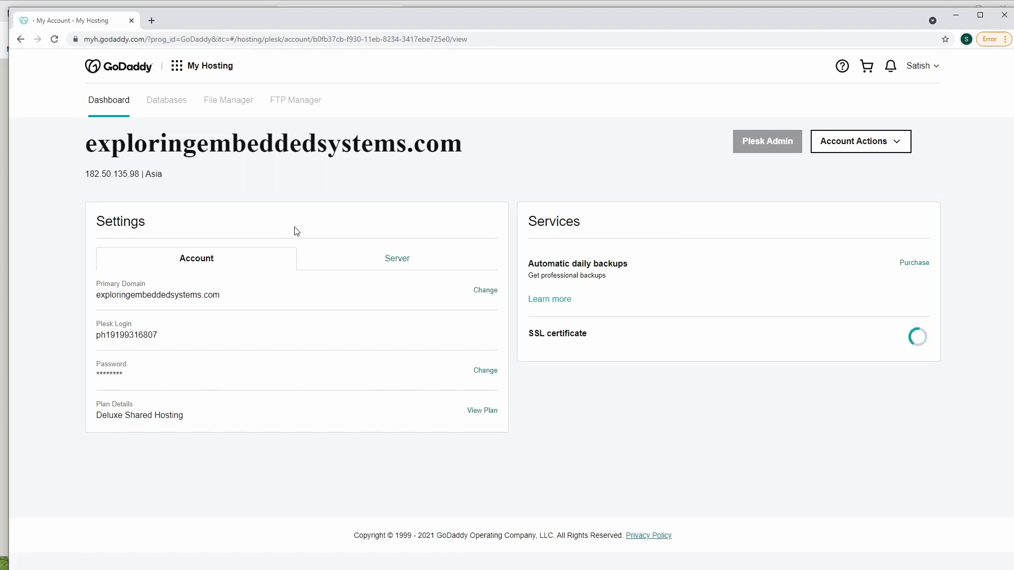
Examine the hosting's server and account settings, including the IP address, and open the available account actions
{"action": "left_click", "coordinate": [390, 263]}
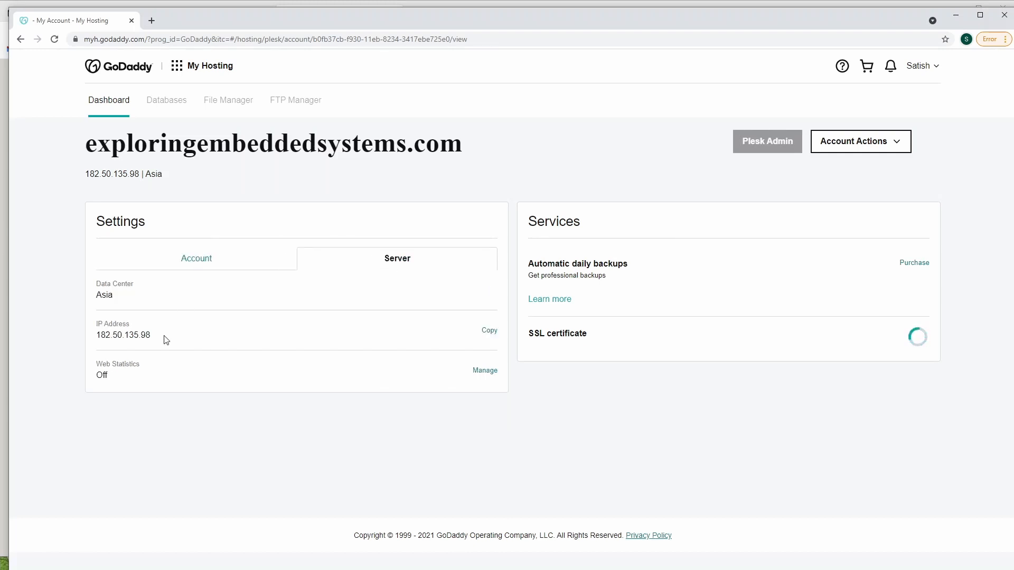
{"action": "left_click_drag", "start_coordinate": [165, 337], "coordinate": [96, 337]}
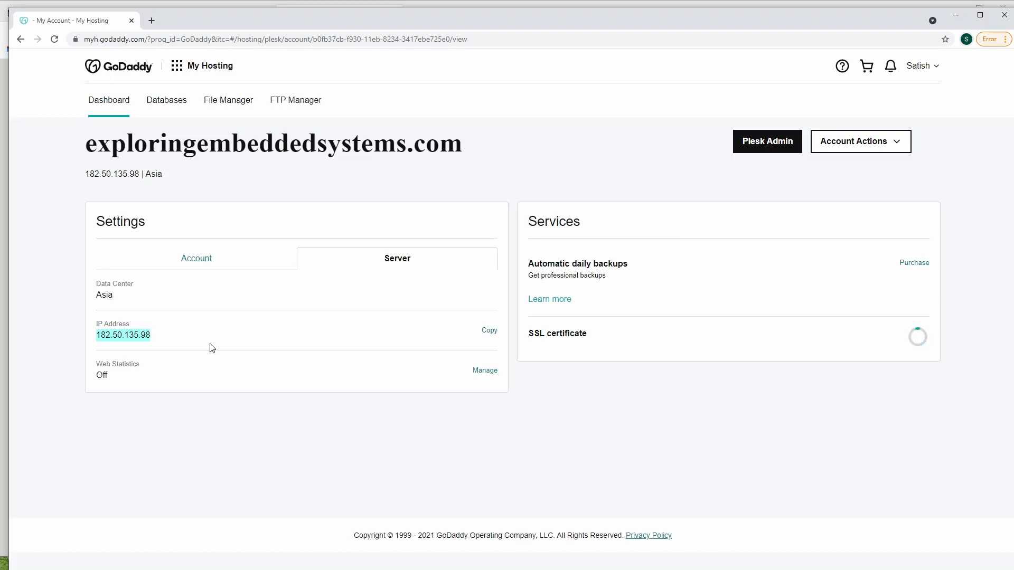
{"action": "left_click", "coordinate": [199, 261]}
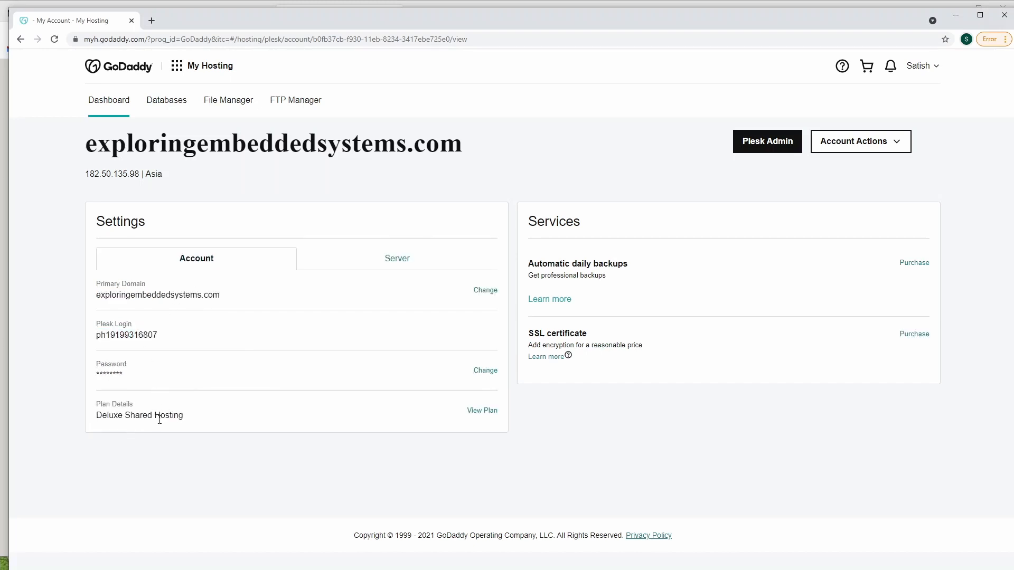
{"action": "left_click", "coordinate": [847, 151]}
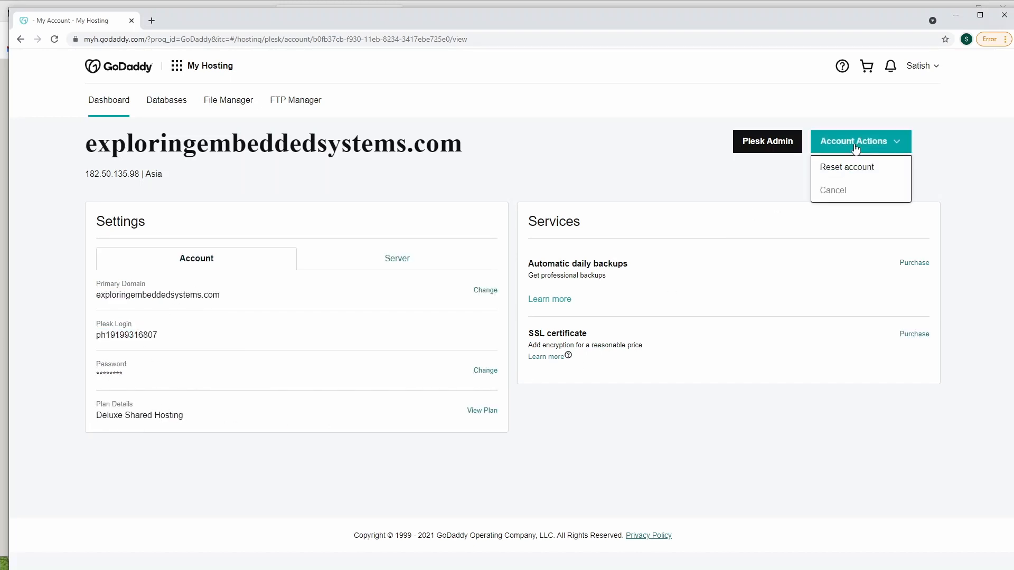
Open the hosting's Plesk admin panel, then load exploringembeddedsystems.com in a new browser tab
{"action": "left_click", "coordinate": [781, 182]}
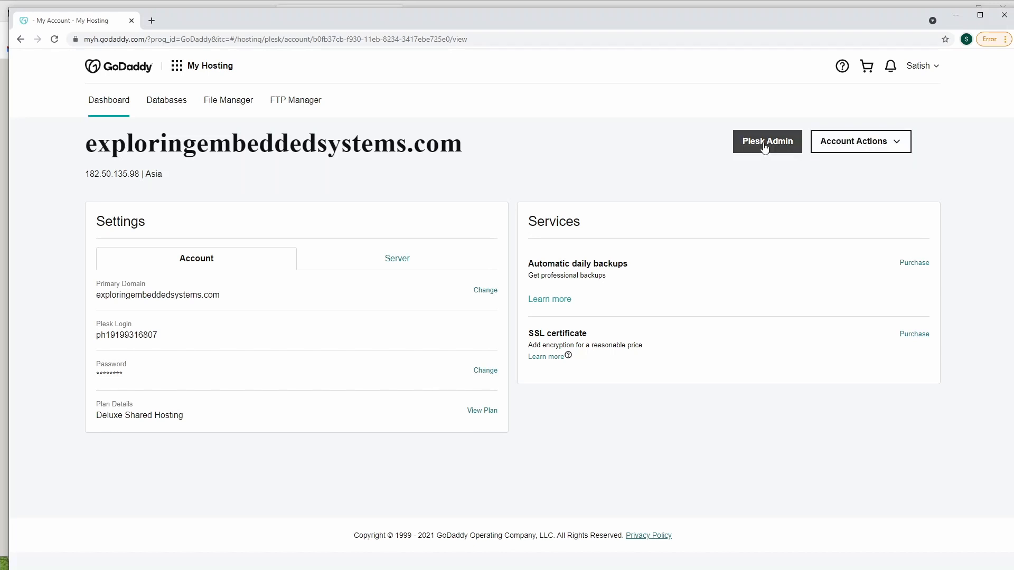
{"action": "left_click", "coordinate": [765, 149]}
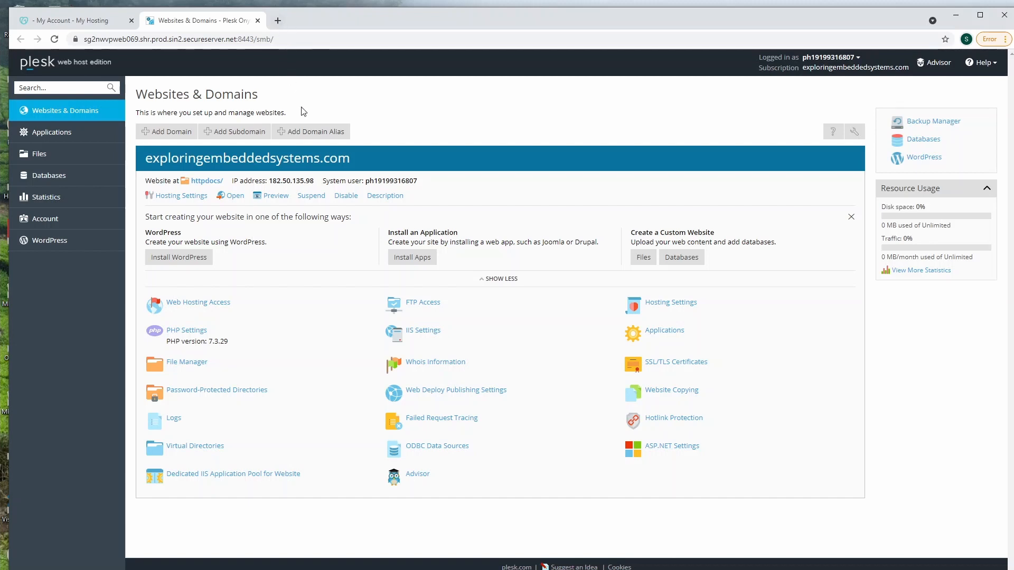
{"action": "left_click_drag", "start_coordinate": [350, 162], "coordinate": [143, 168]}
{"action": "key", "text": "ctrl+c"}
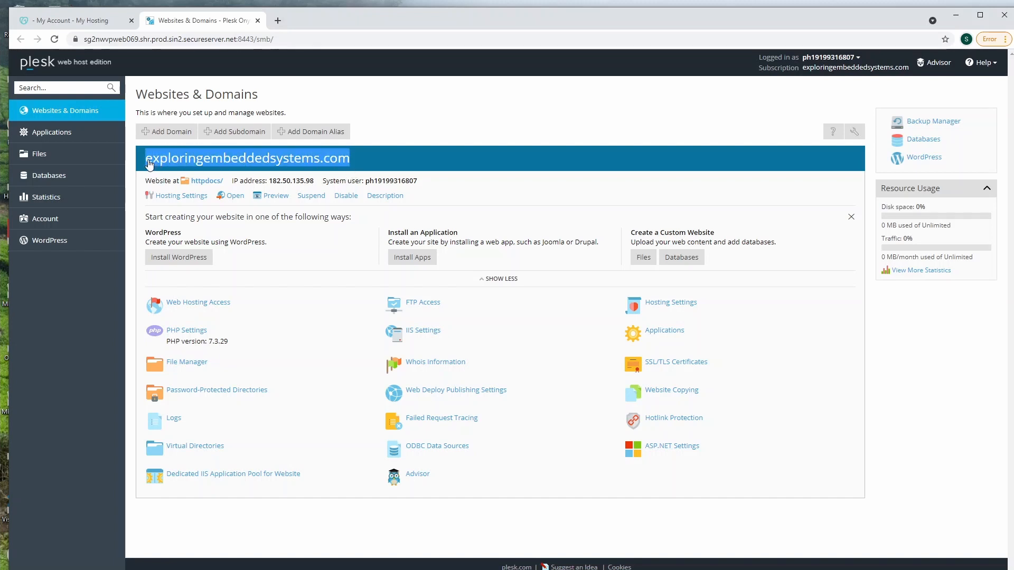
{"action": "left_click", "coordinate": [278, 20]}
{"action": "key", "text": "ctrl+v"}
{"action": "key", "text": "Return"}
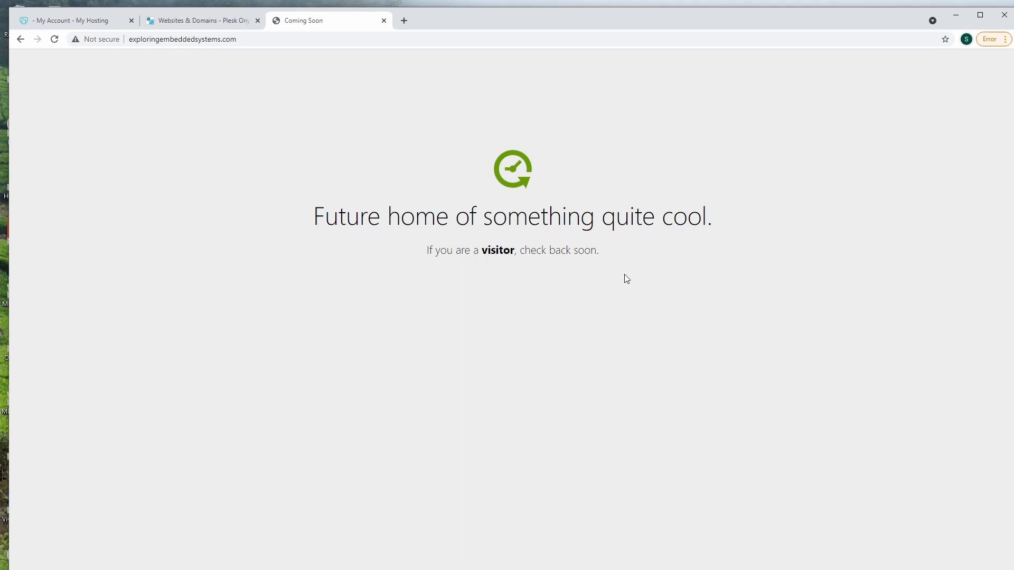
Return to Plesk, show all tools for exploringembeddedsystems.com and open its File Manager
{"action": "left_click", "coordinate": [201, 20]}
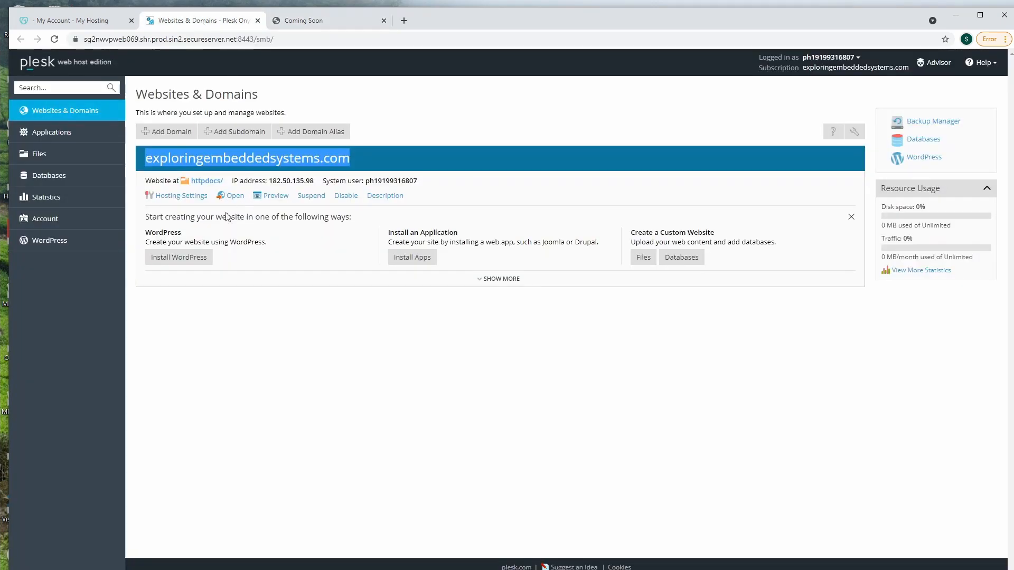
{"action": "left_click", "coordinate": [218, 294]}
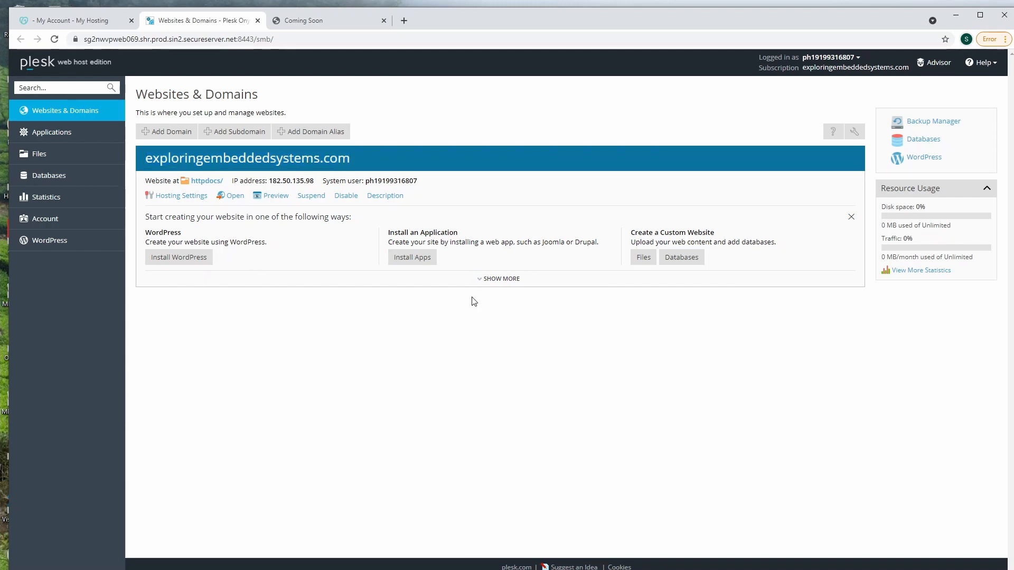
{"action": "left_click", "coordinate": [494, 280]}
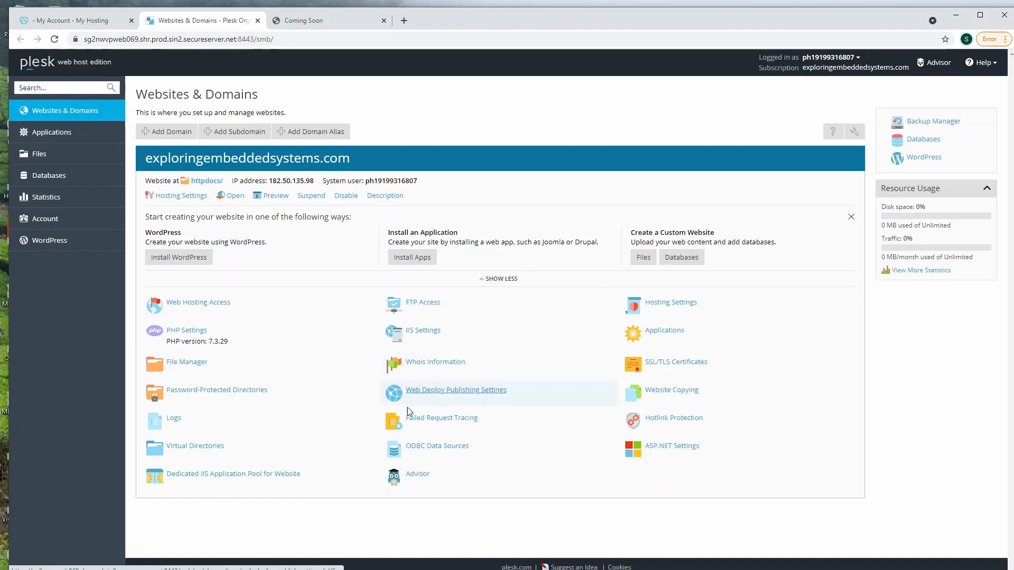
{"action": "left_click", "coordinate": [187, 365]}
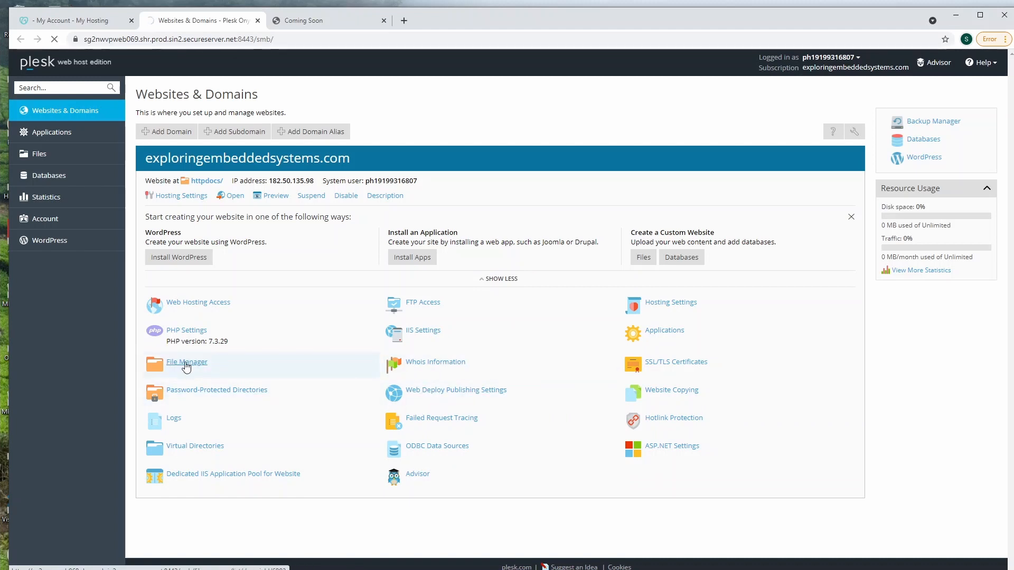
Compare the website's Coming Soon page with the files in the httpdocs folder of the Plesk File Manager
{"action": "left_click", "coordinate": [328, 20]}
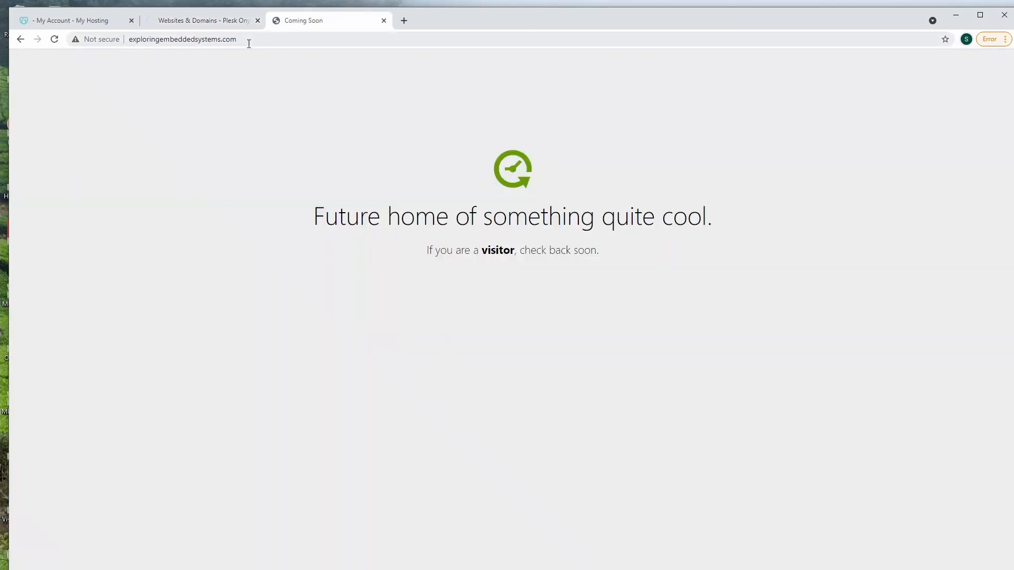
{"action": "left_click", "coordinate": [248, 38]}
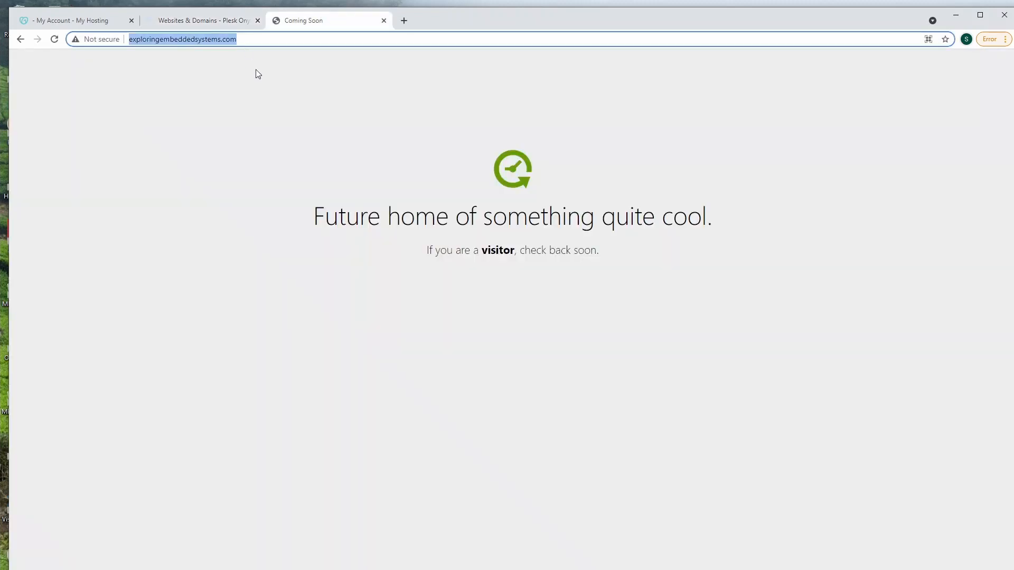
{"action": "left_click", "coordinate": [212, 25]}
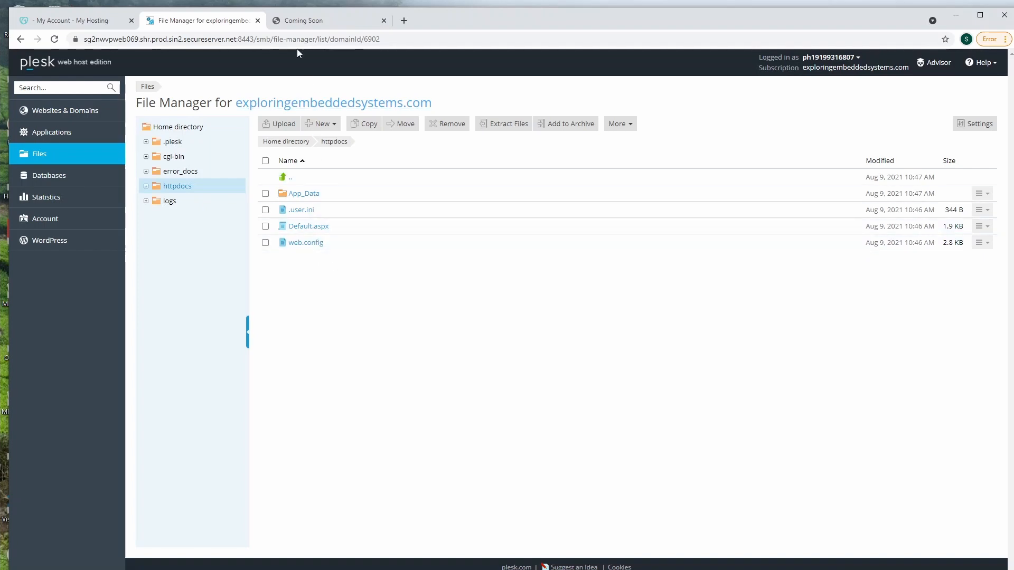
{"action": "left_click", "coordinate": [302, 21]}
{"action": "left_click_drag", "start_coordinate": [294, 160], "coordinate": [598, 263]}
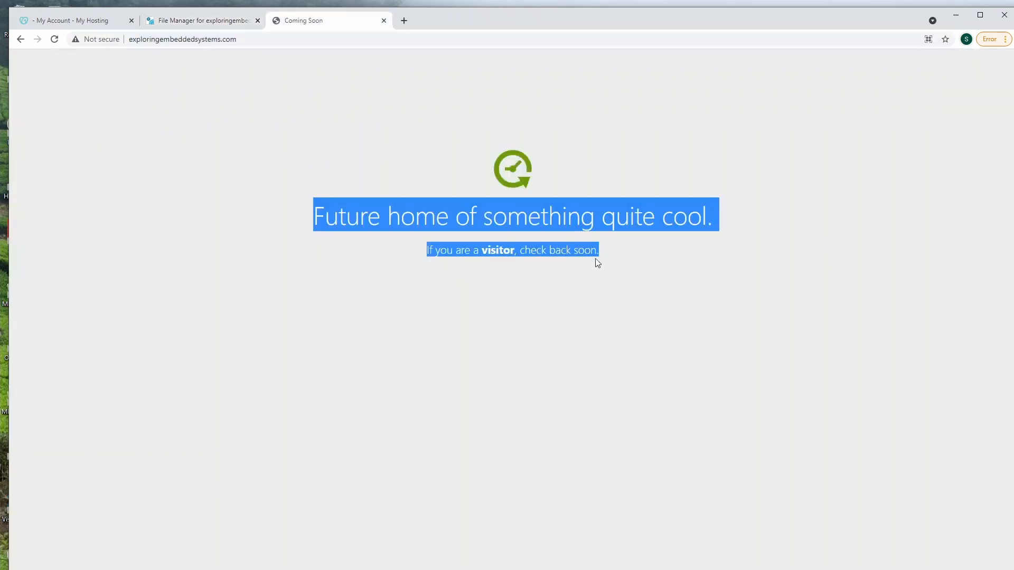
{"action": "left_click", "coordinate": [248, 20]}
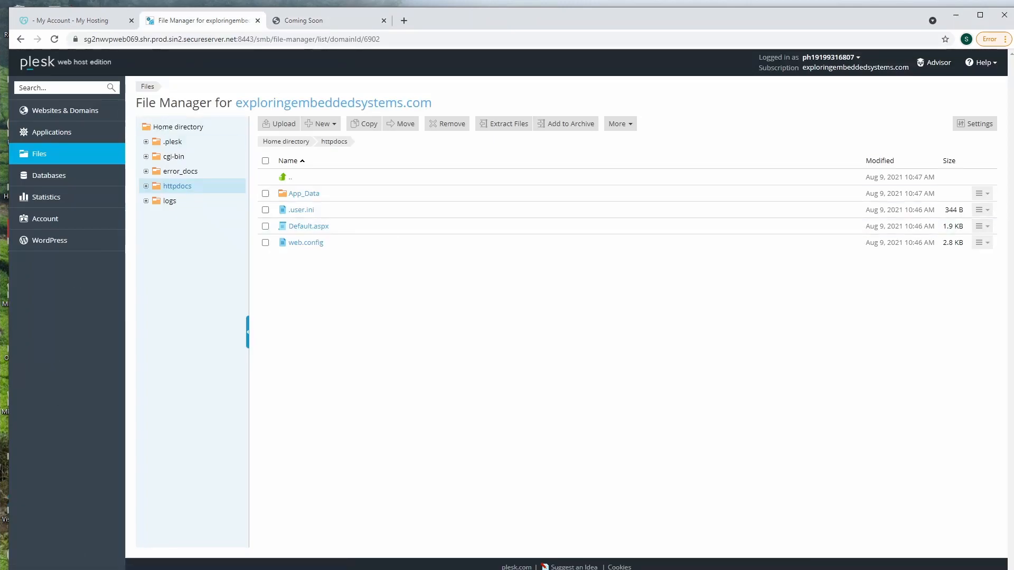
Launch FileZilla and minimize it to get back to the Plesk File Manager
{"action": "left_click", "coordinate": [12, 569]}
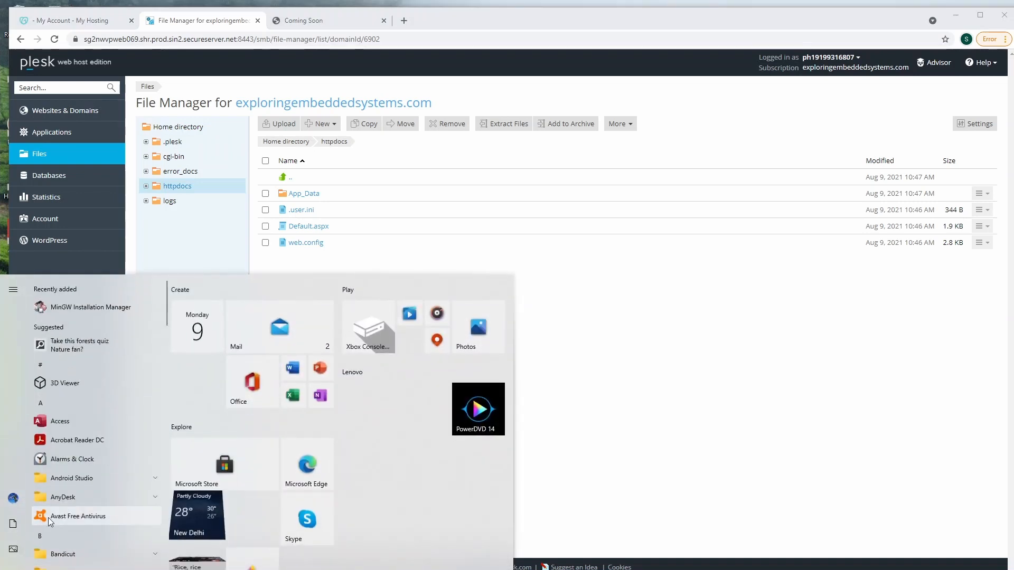
{"action": "type", "text": "v"}
{"action": "type", "text": "file"}
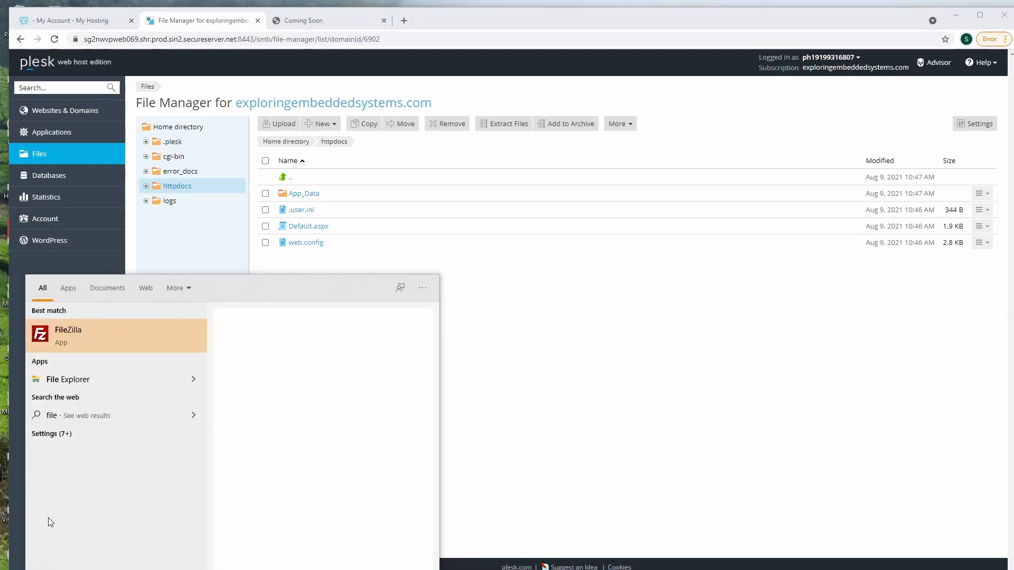
{"action": "key", "text": "Return"}
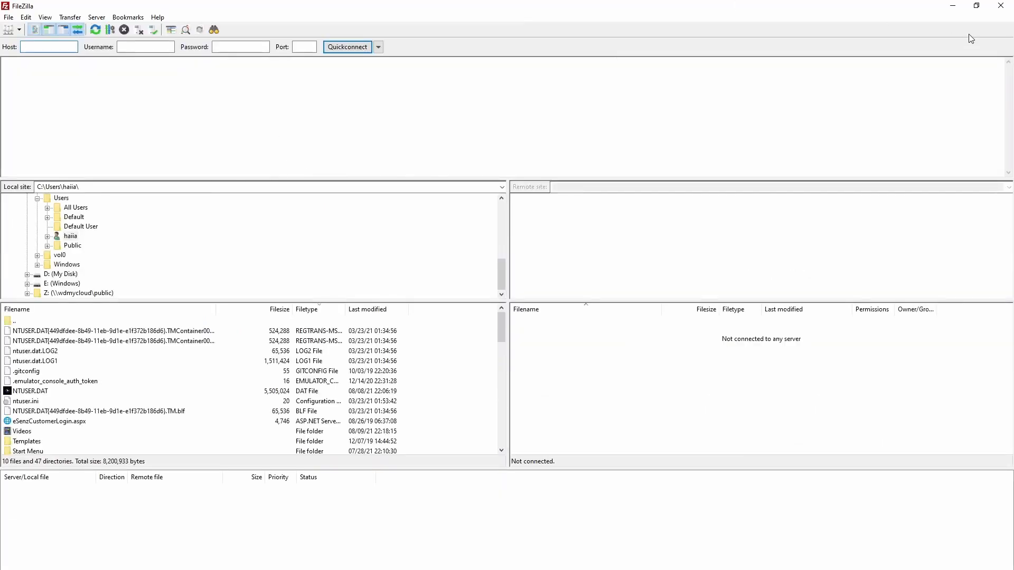
{"action": "left_click", "coordinate": [953, 6]}
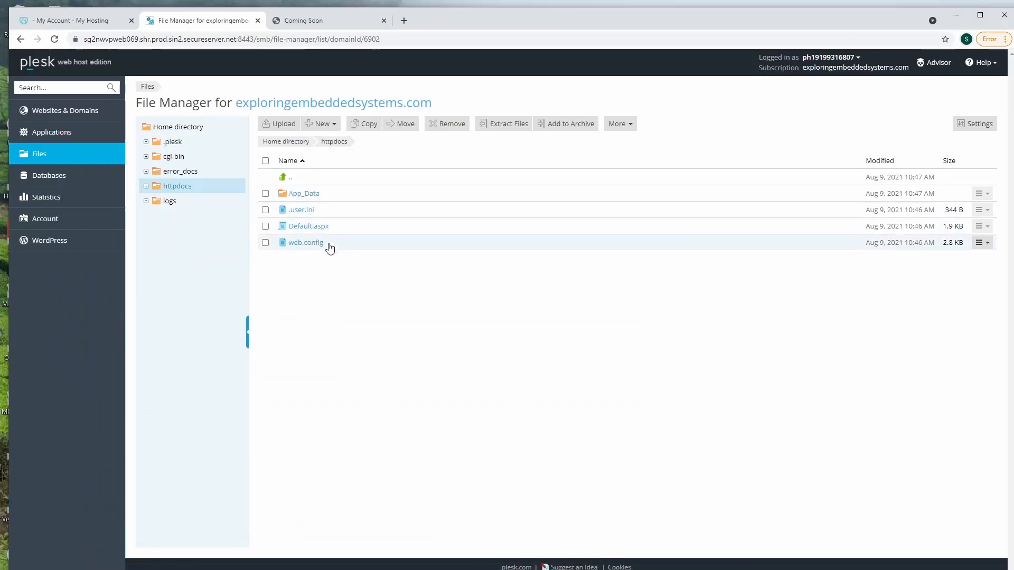
Review the hosting dashboard and the website's files in Plesk, then minimize FileZilla again
{"action": "left_click", "coordinate": [108, 25]}
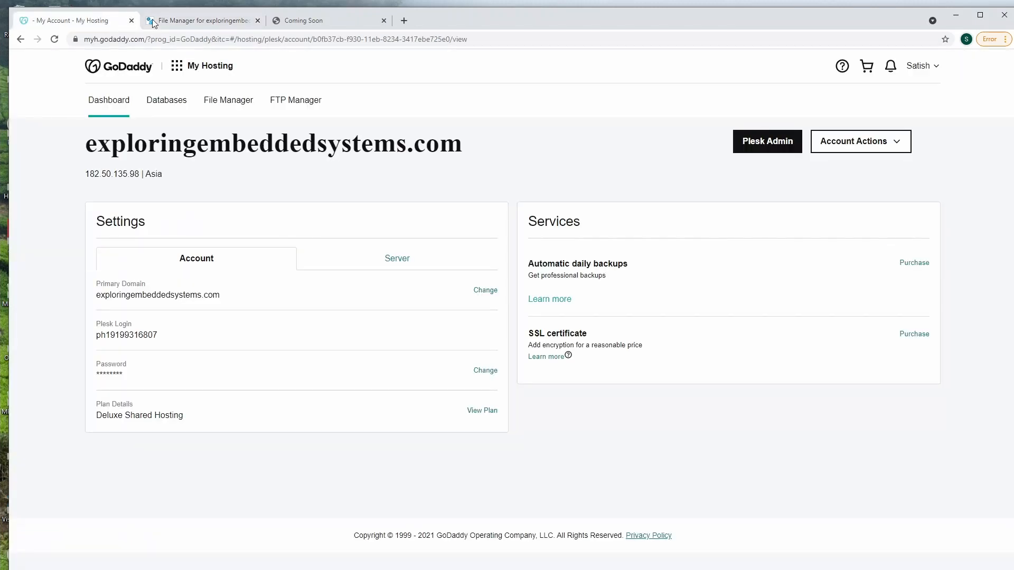
{"action": "left_click", "coordinate": [167, 20]}
{"action": "left_click", "coordinate": [45, 155]}
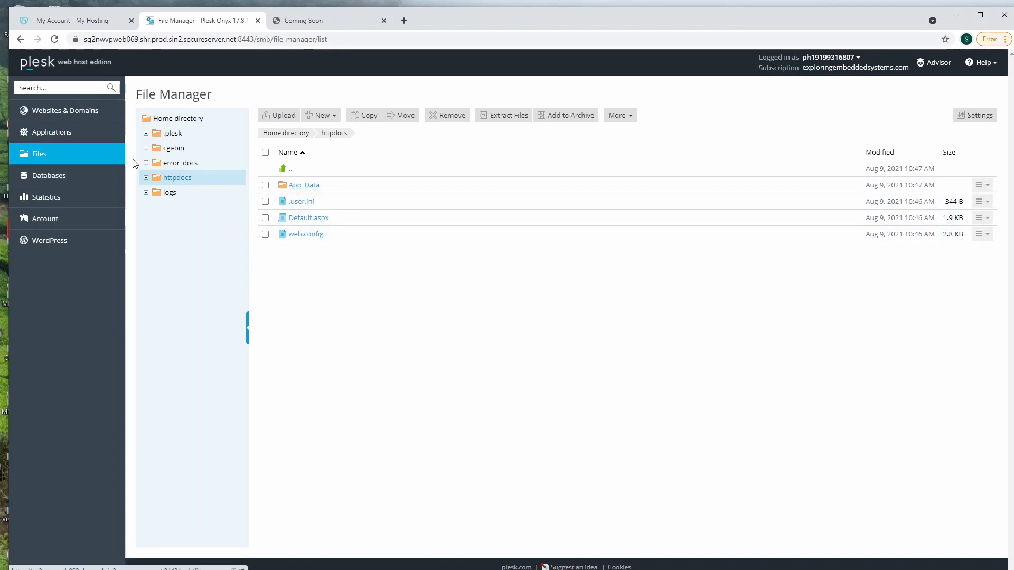
{"action": "left_click", "coordinate": [102, 156]}
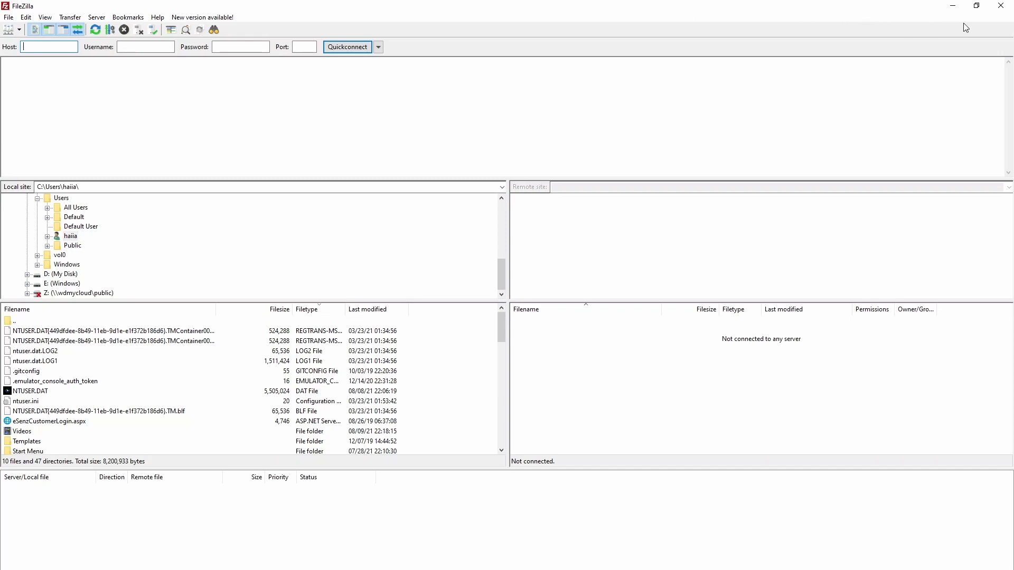
{"action": "left_click", "coordinate": [953, 6]}
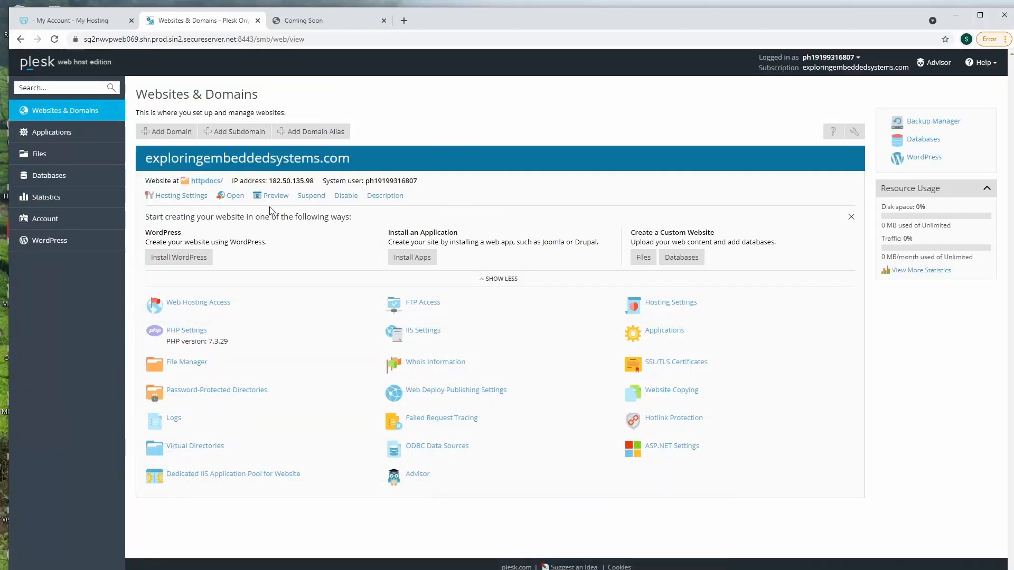
Start an additional FTP account under the domain's FTP Access, entering the account name and keeping / as home directory
{"action": "left_click", "coordinate": [436, 308]}
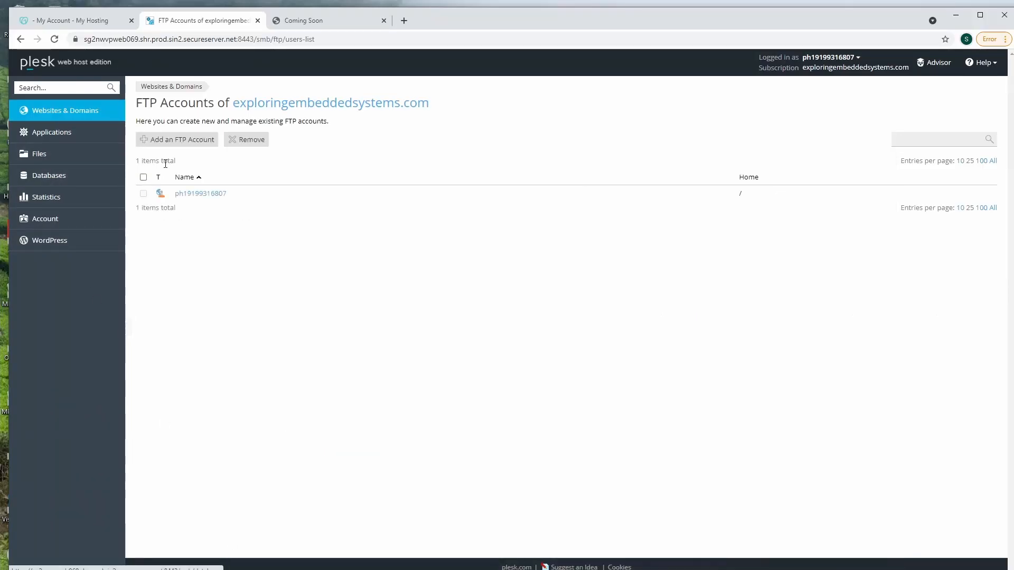
{"action": "left_click", "coordinate": [186, 143]}
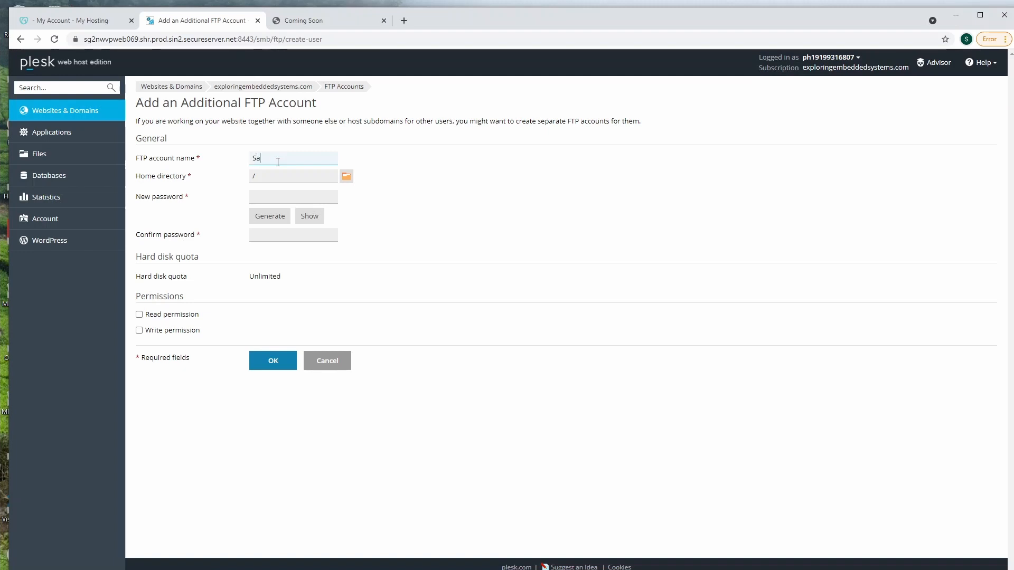
{"action": "type", "text": "tishEES"}
{"action": "left_click", "coordinate": [313, 177]}
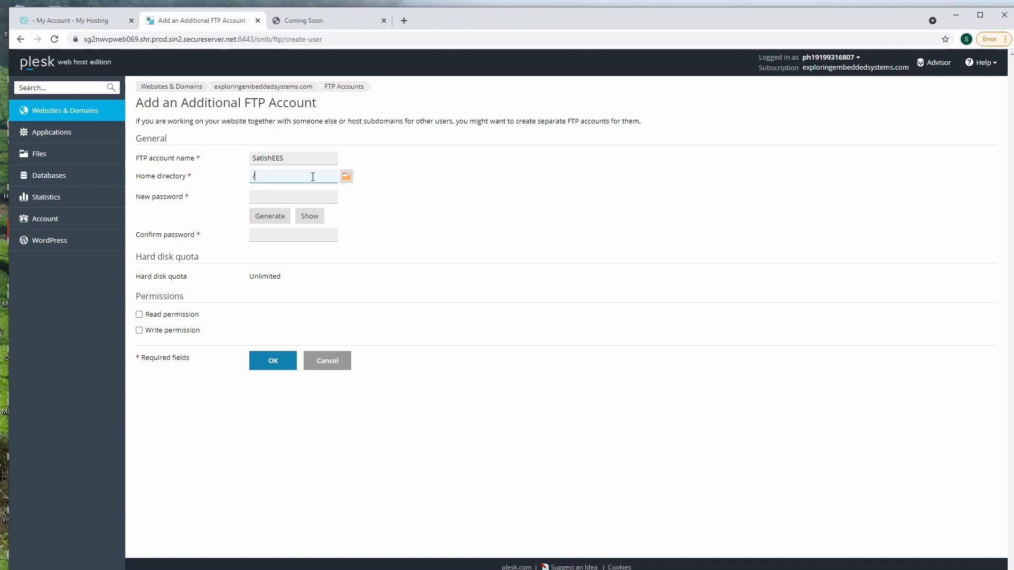
Enter and confirm the password for the new FTP account
{"action": "left_click", "coordinate": [291, 196]}
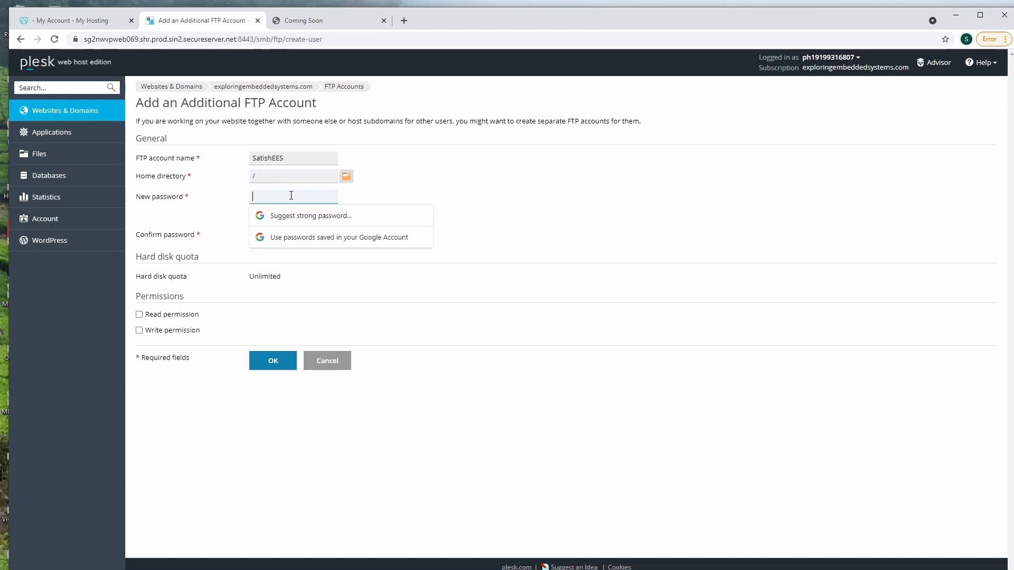
{"action": "type", "text": "•••••••••"}
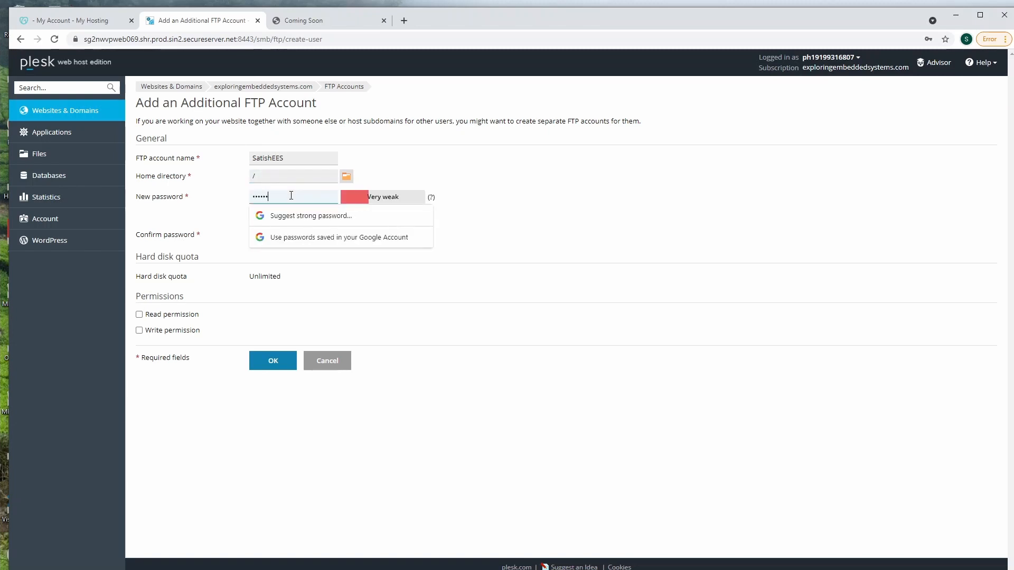
{"action": "type", "text": "•"}
{"action": "key", "text": "Tab"}
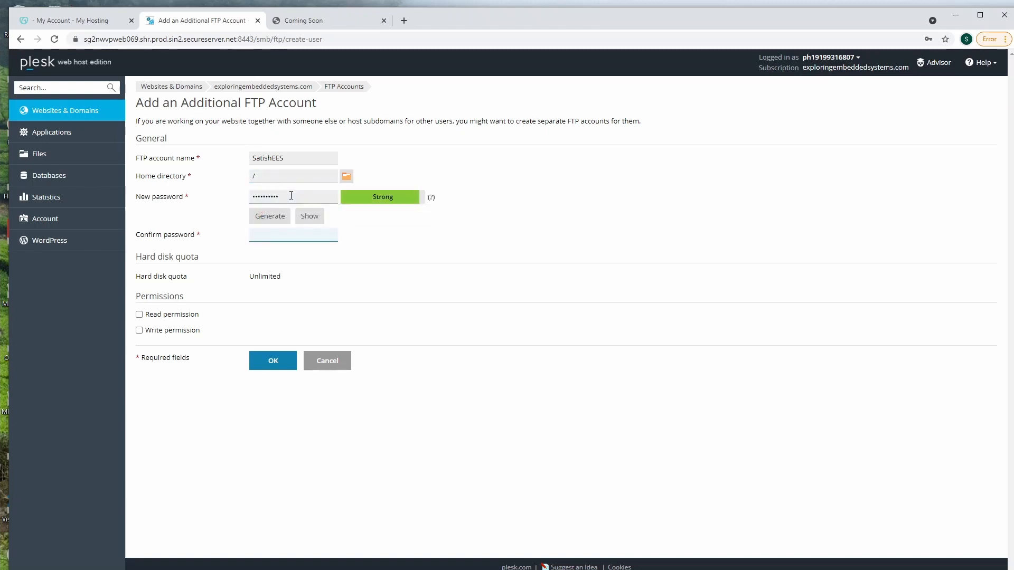
{"action": "type", "text": "••••"}
Grant the FTP account read and write permission, create it and dismiss the browser's offer to save the password
{"action": "left_click", "coordinate": [140, 316]}
{"action": "left_click", "coordinate": [140, 332]}
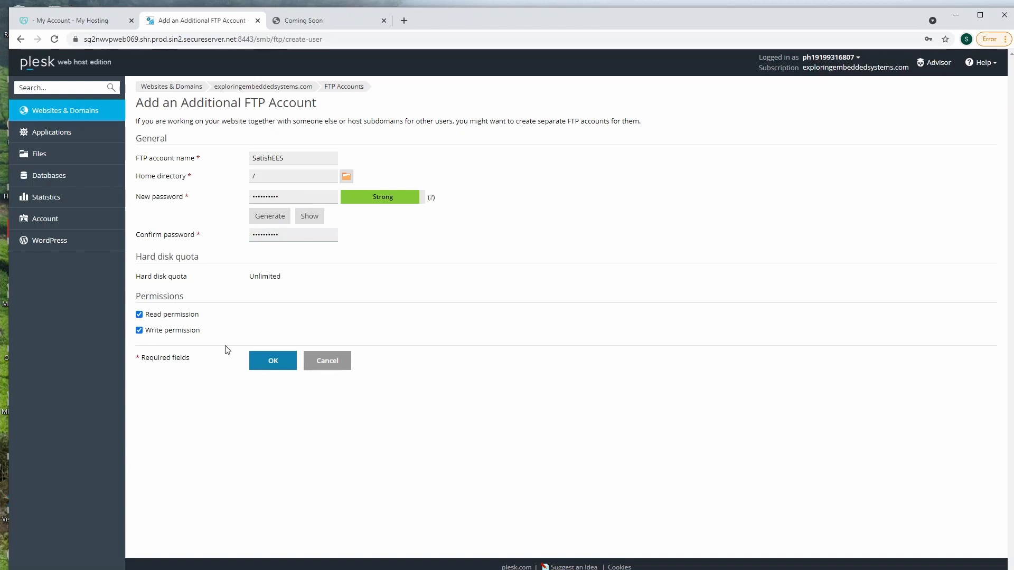
{"action": "left_click", "coordinate": [269, 362]}
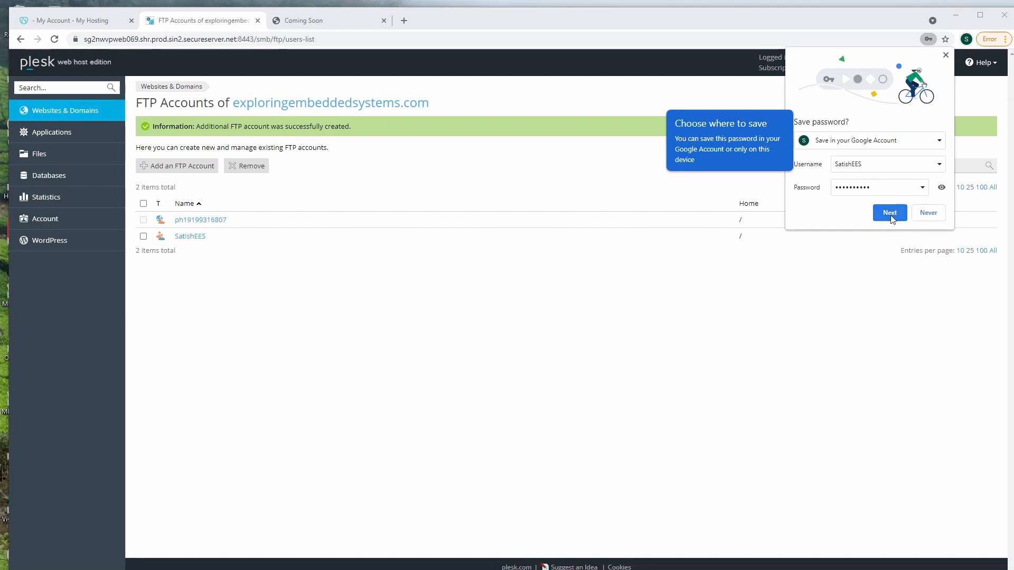
{"action": "left_click", "coordinate": [185, 530]}
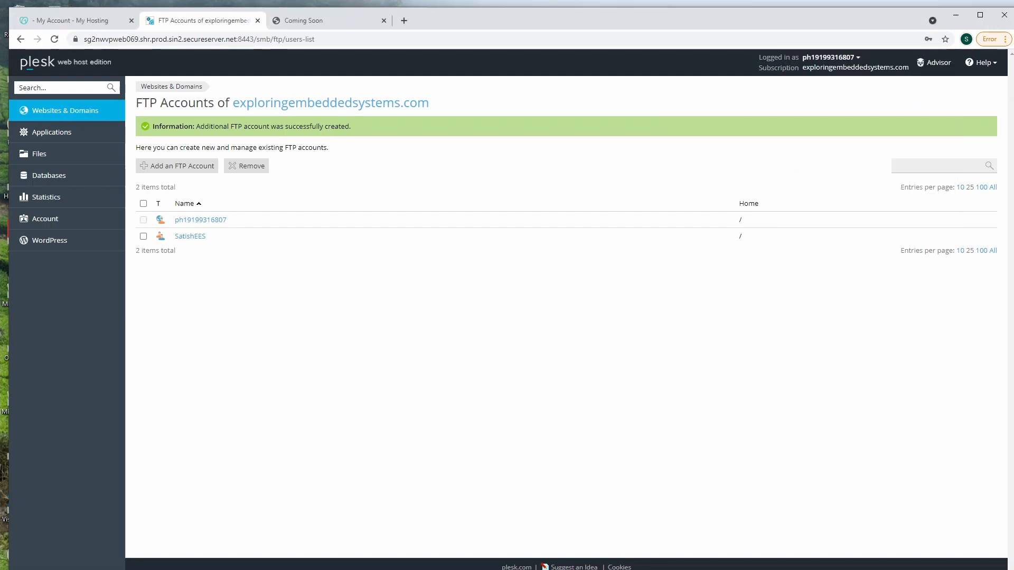
Switch to FileZilla and connect to exploringembeddedsystems.com with the new FTP account's username and password, accepting the server certificate
{"action": "key", "text": "alt+Tab"}
{"action": "left_click_drag", "start_coordinate": [233, 7], "coordinate": [541, 178]}
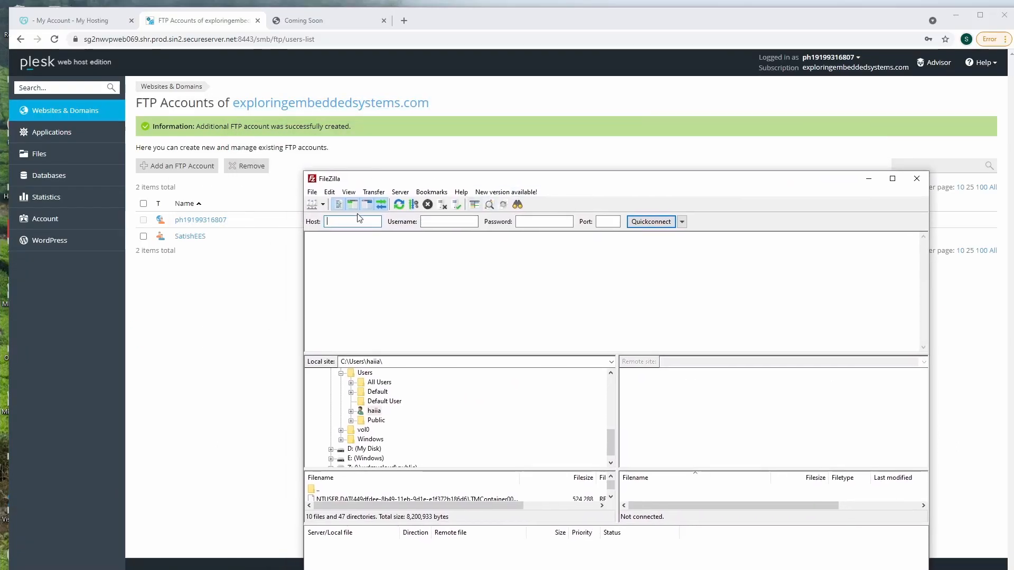
{"action": "type", "text": "e"}
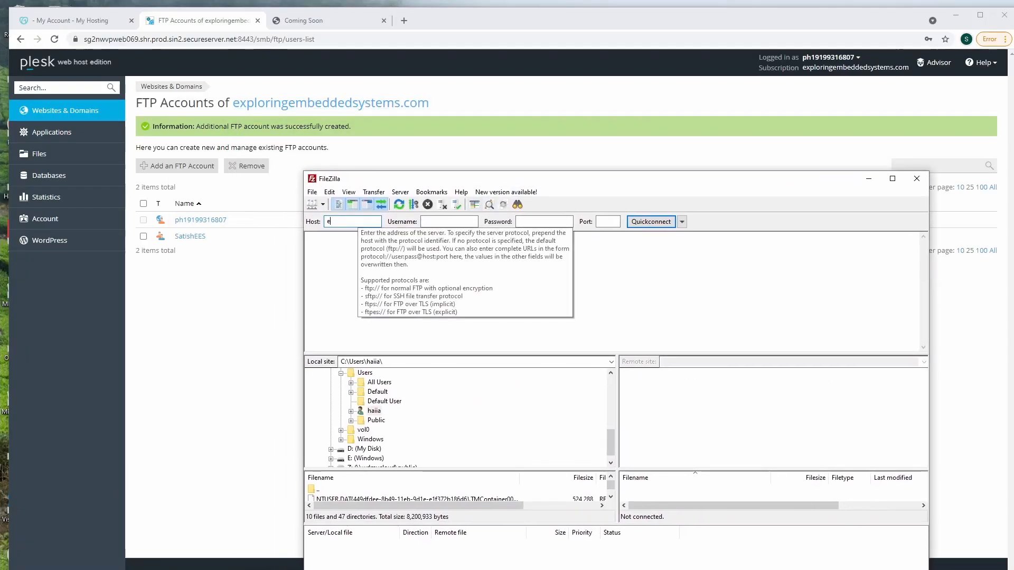
{"action": "type", "text": "xploring"}
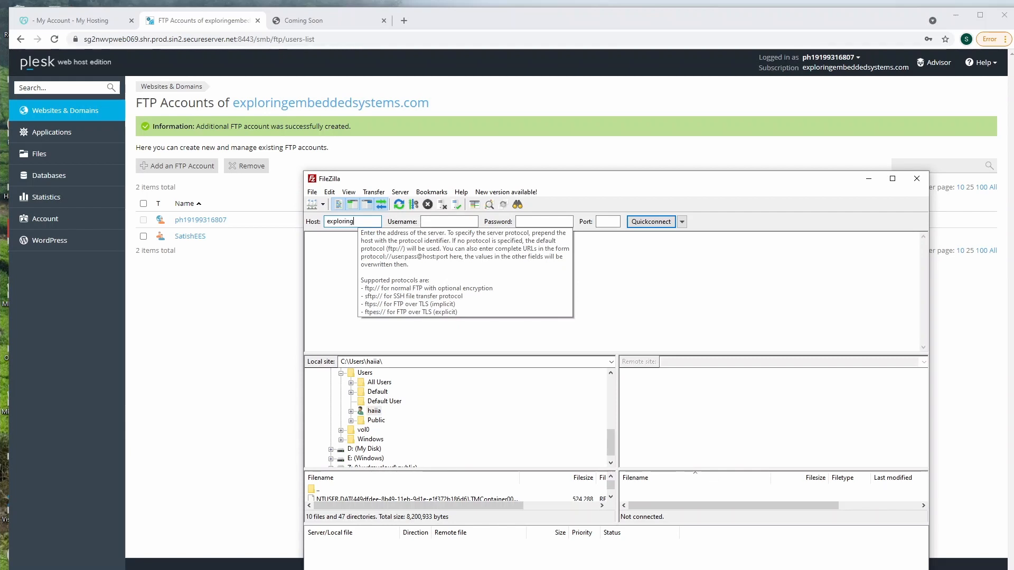
{"action": "type", "text": "embedded"}
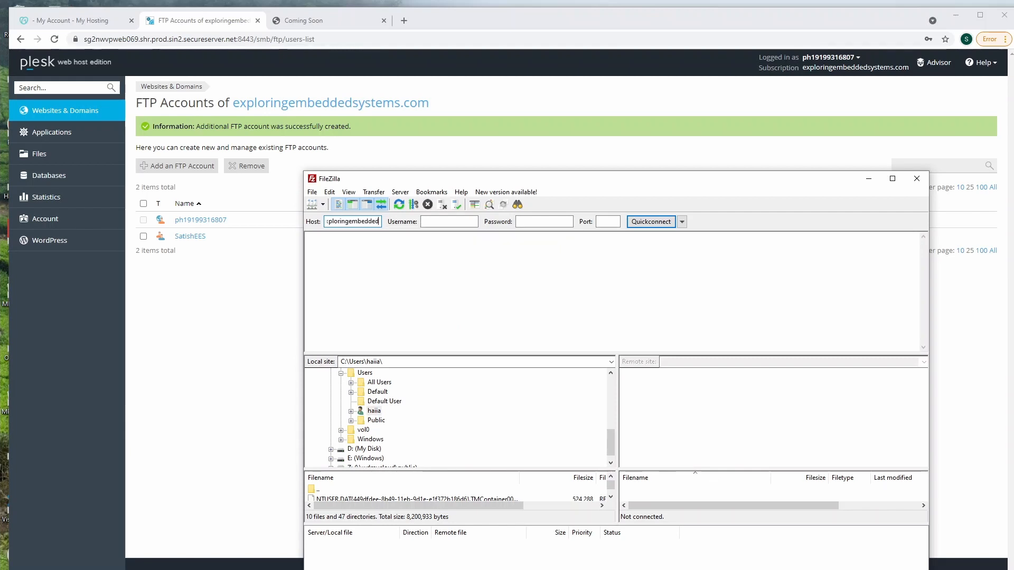
{"action": "type", "text": "systems.com"}
{"action": "key", "text": "Tab"}
{"action": "type", "text": "SatishEES"}
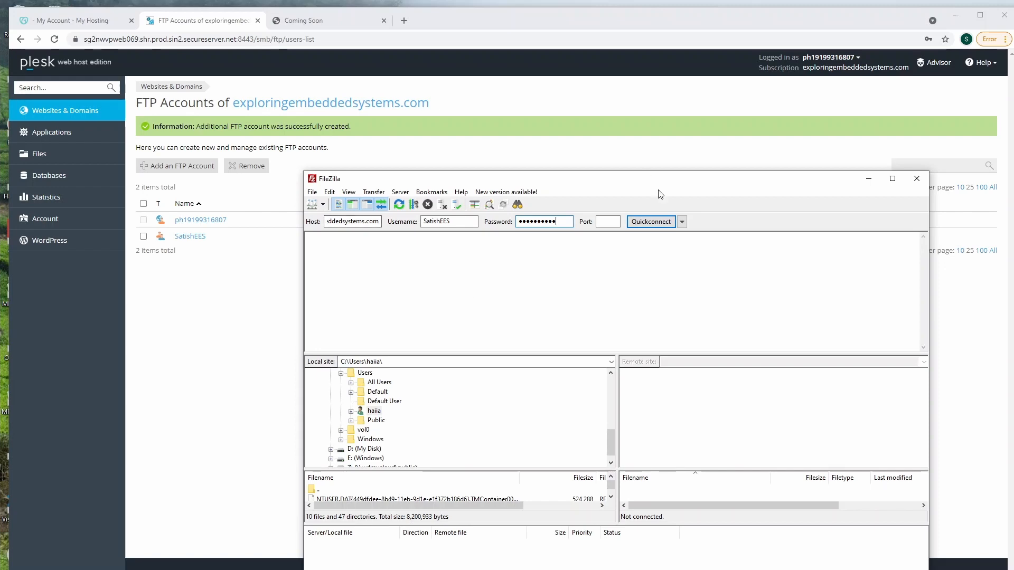
{"action": "left_click", "coordinate": [654, 222]}
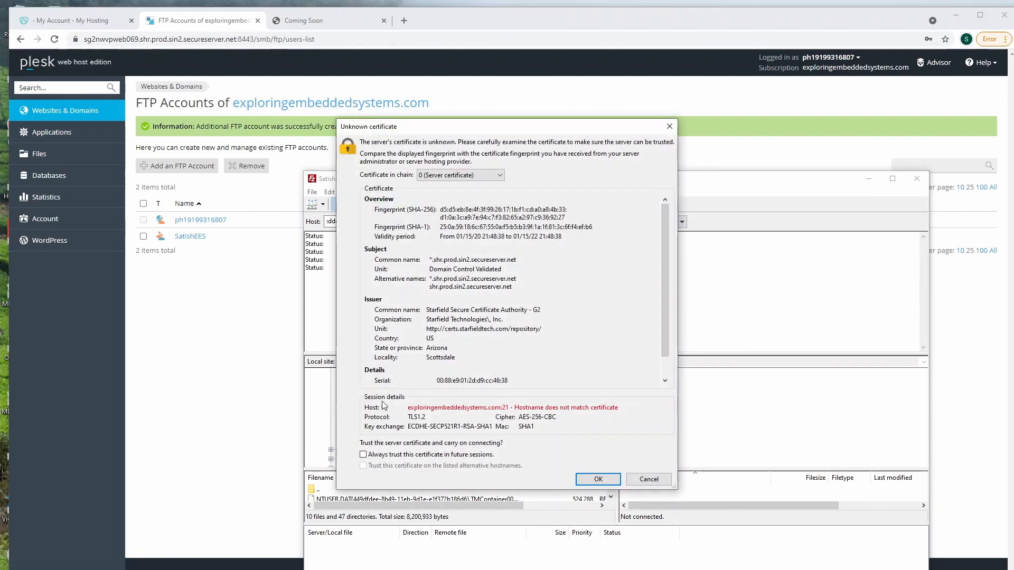
{"action": "left_click", "coordinate": [598, 479]}
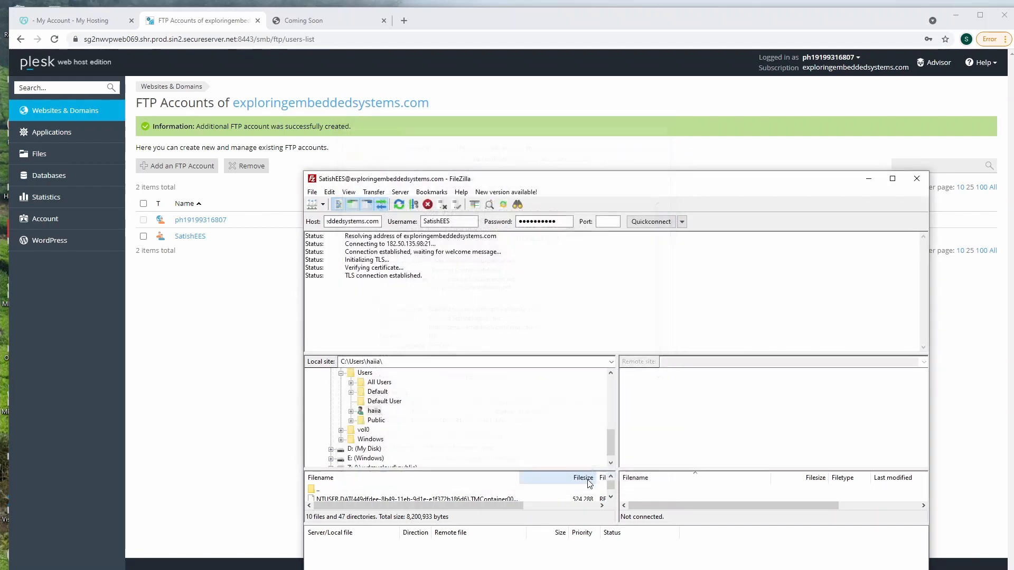
Return to Plesk and open the File Manager for exploringembeddedsystems.com
{"action": "left_click", "coordinate": [183, 330]}
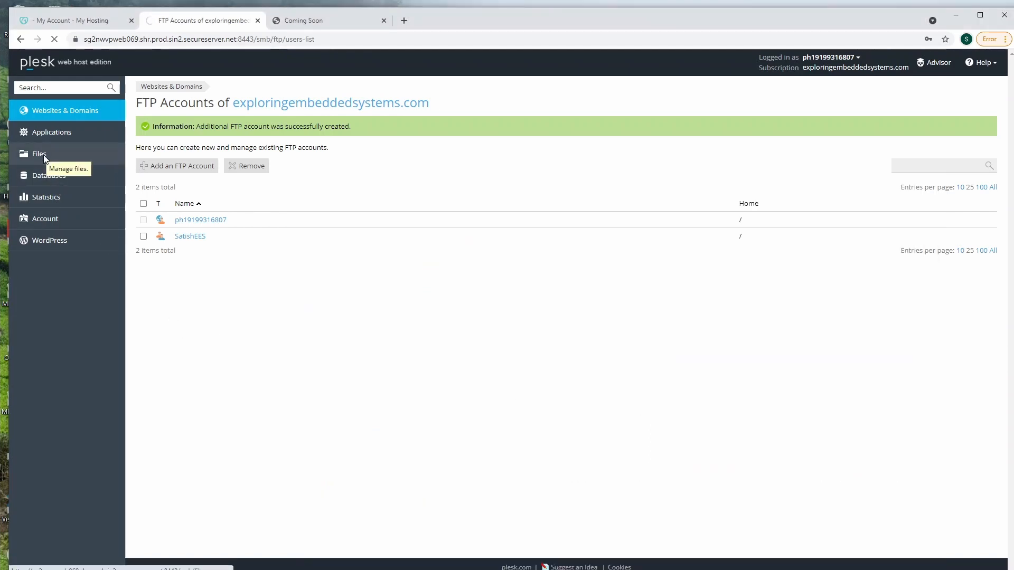
{"action": "left_click", "coordinate": [62, 109]}
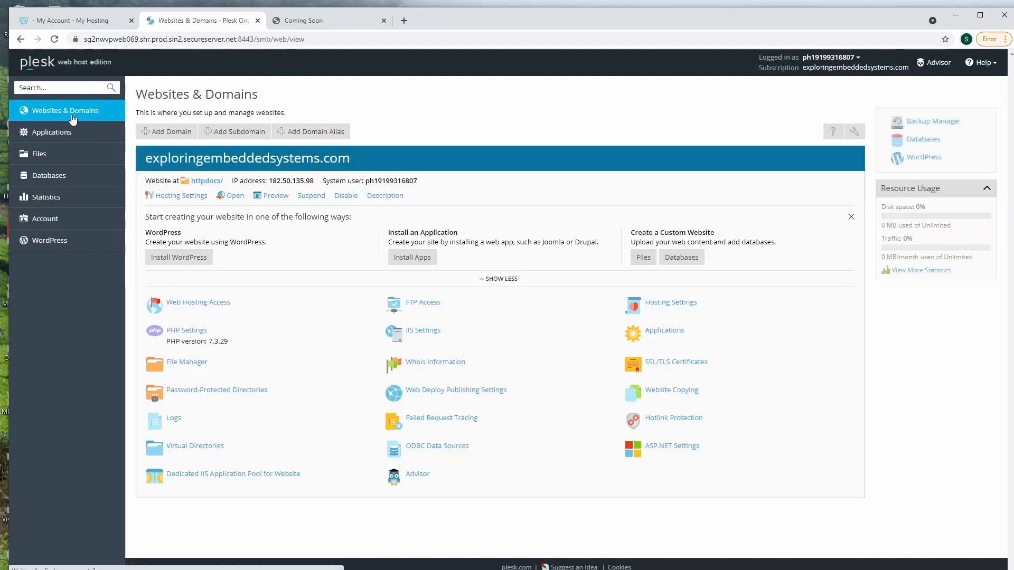
{"action": "left_click", "coordinate": [192, 369]}
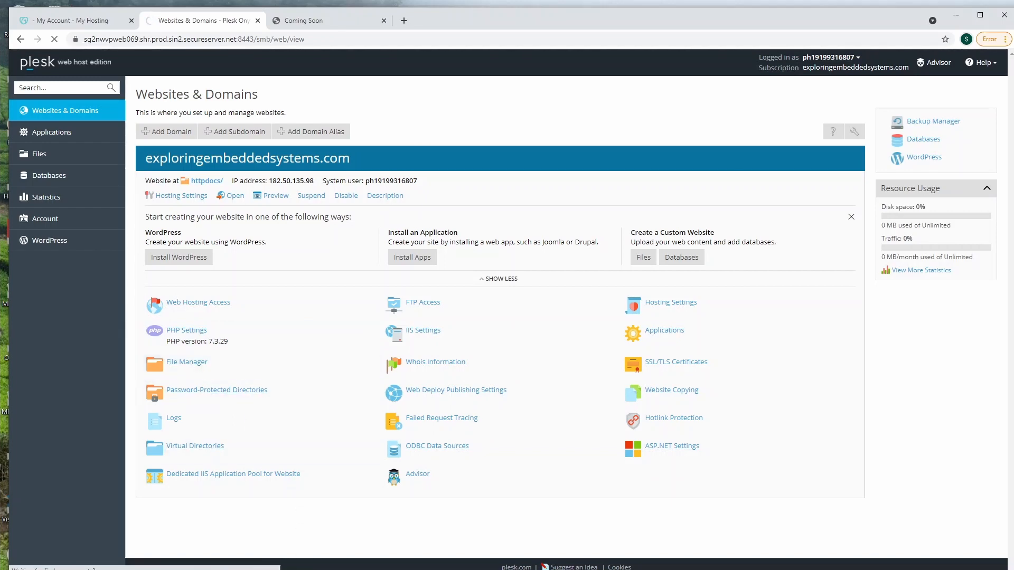
Switch back to FileZilla, open the remote httpdocs folder and enlarge the file list area
{"action": "mouse_move", "coordinate": [271, 569]}
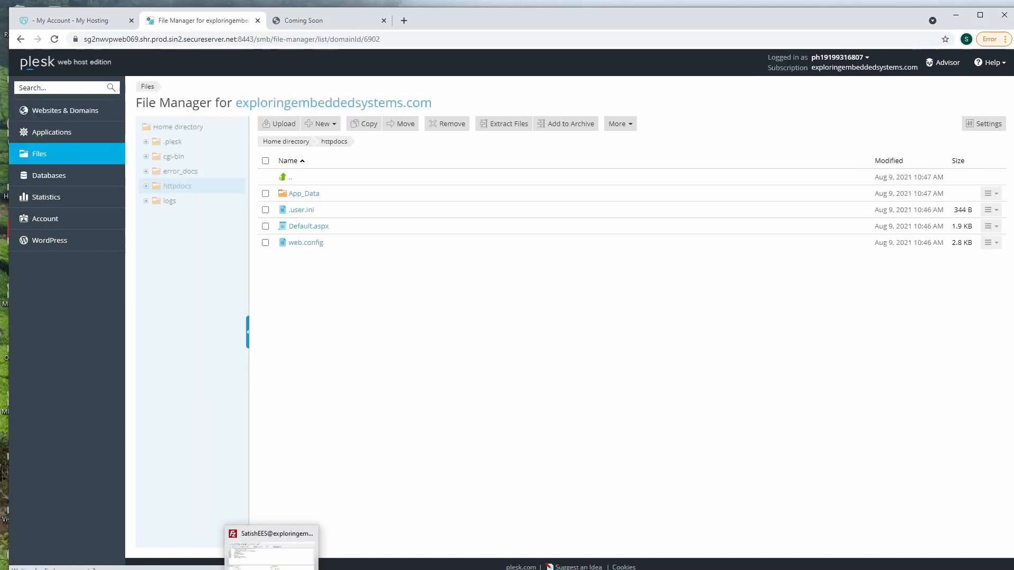
{"action": "left_click", "coordinate": [271, 547]}
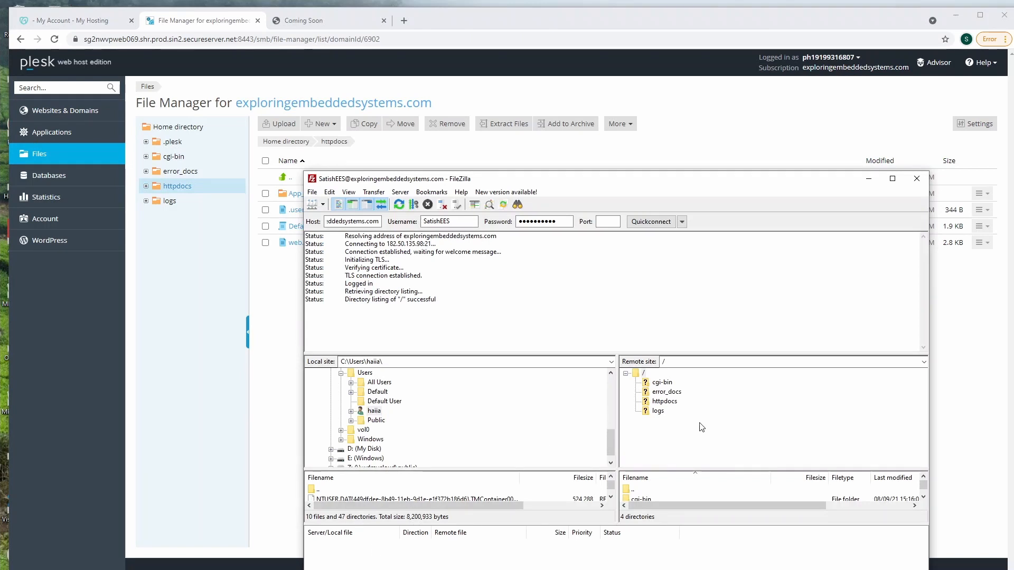
{"action": "left_click_drag", "start_coordinate": [581, 180], "coordinate": [624, 242]}
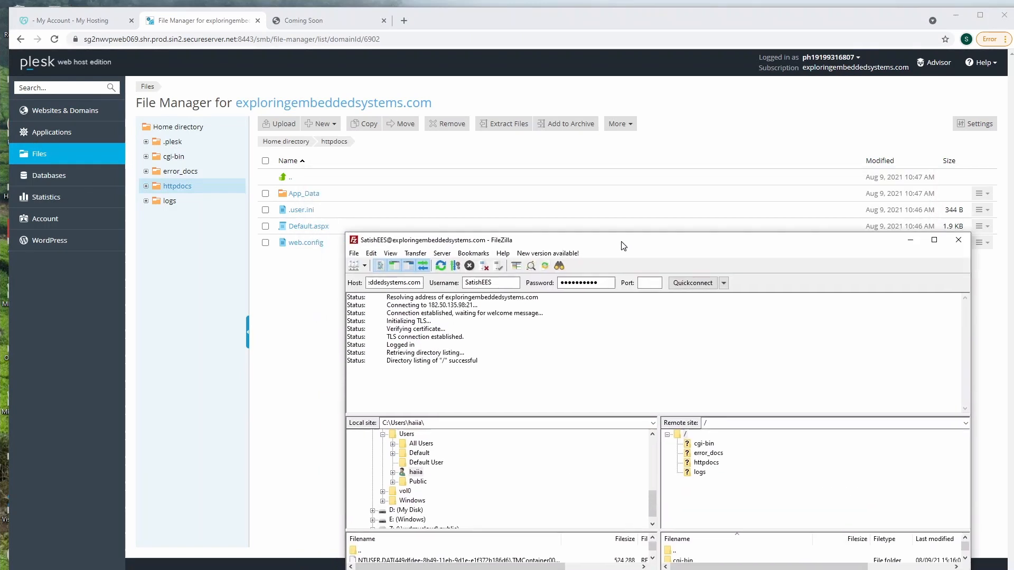
{"action": "left_click", "coordinate": [708, 464]}
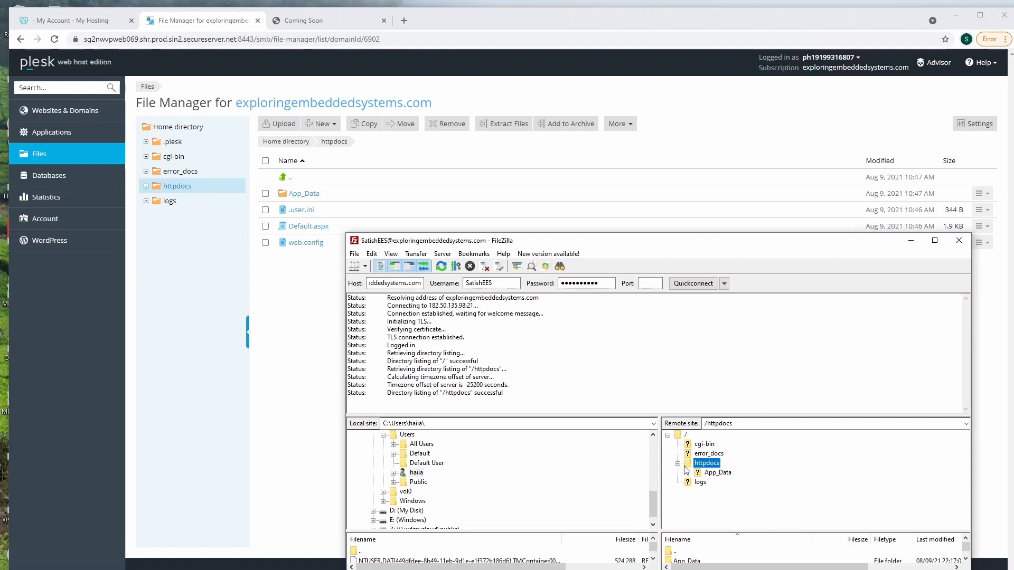
{"action": "left_click_drag", "start_coordinate": [676, 242], "coordinate": [728, 14]}
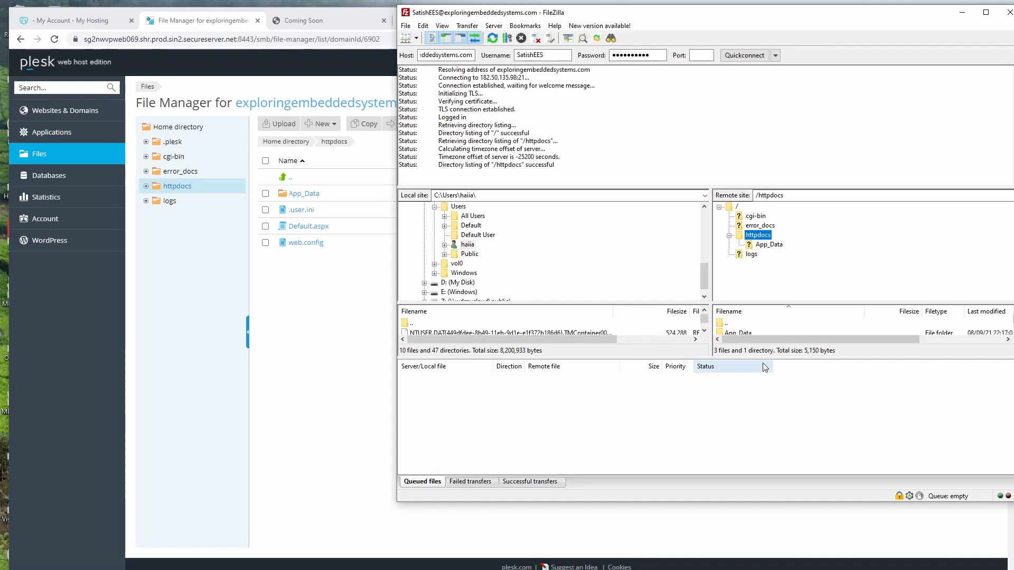
{"action": "left_click_drag", "start_coordinate": [788, 358], "coordinate": [786, 415]}
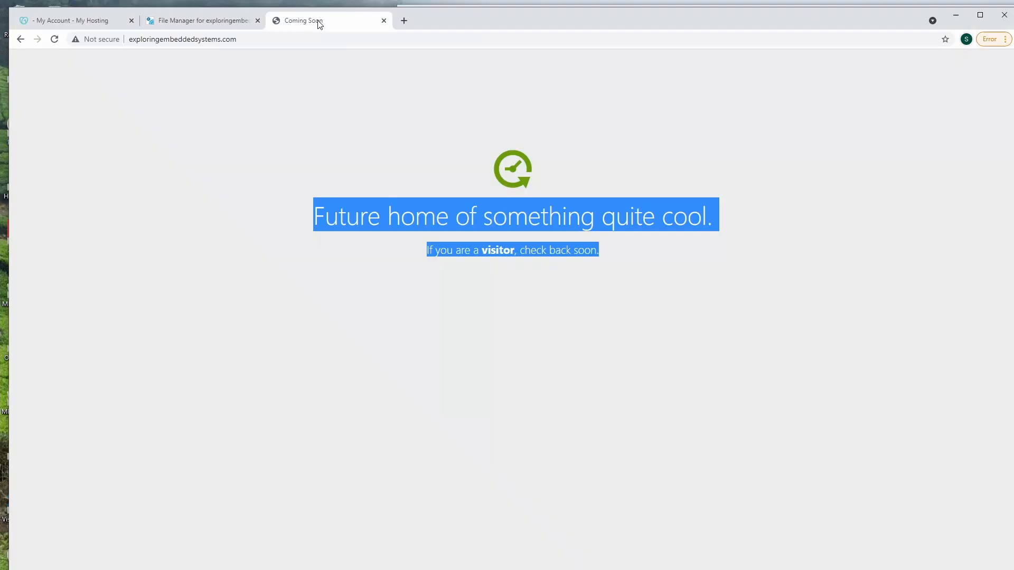
View the live website's placeholder page and highlight its heading and visitor message
{"action": "left_click", "coordinate": [319, 22]}
{"action": "left_click", "coordinate": [351, 214]}
{"action": "left_click_drag", "start_coordinate": [311, 224], "coordinate": [614, 258]}
Open the remote file Default.aspx in httpdocs for editing from FileZilla
{"action": "key", "text": "alt+Tab"}
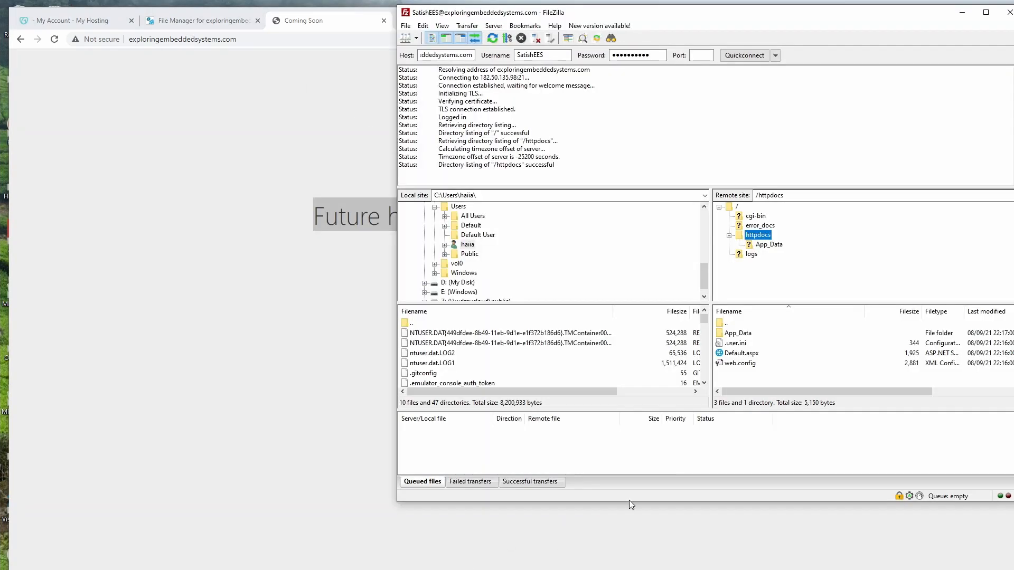
{"action": "left_click", "coordinate": [755, 353]}
{"action": "right_click", "coordinate": [757, 358]}
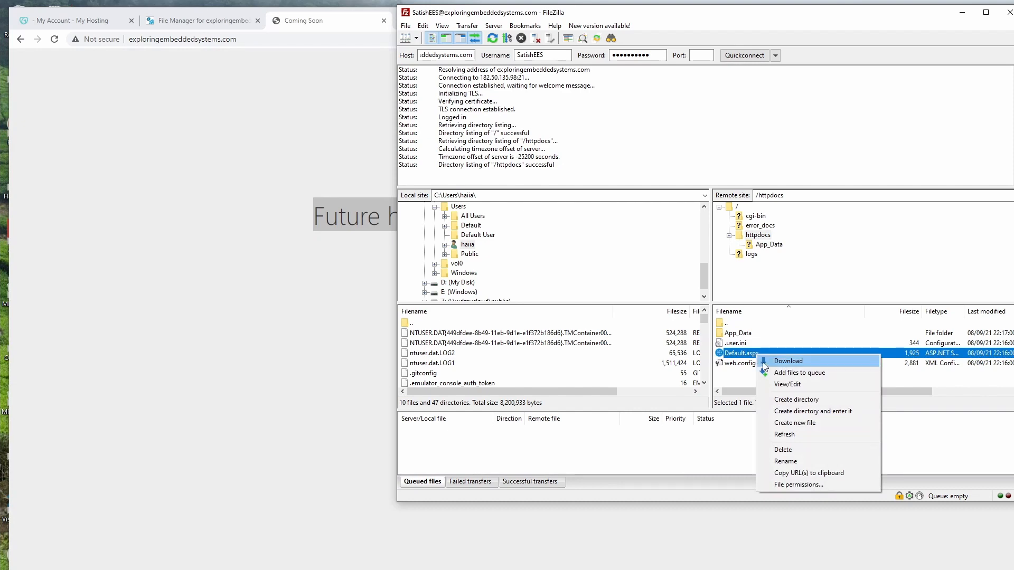
{"action": "left_click", "coordinate": [779, 381]}
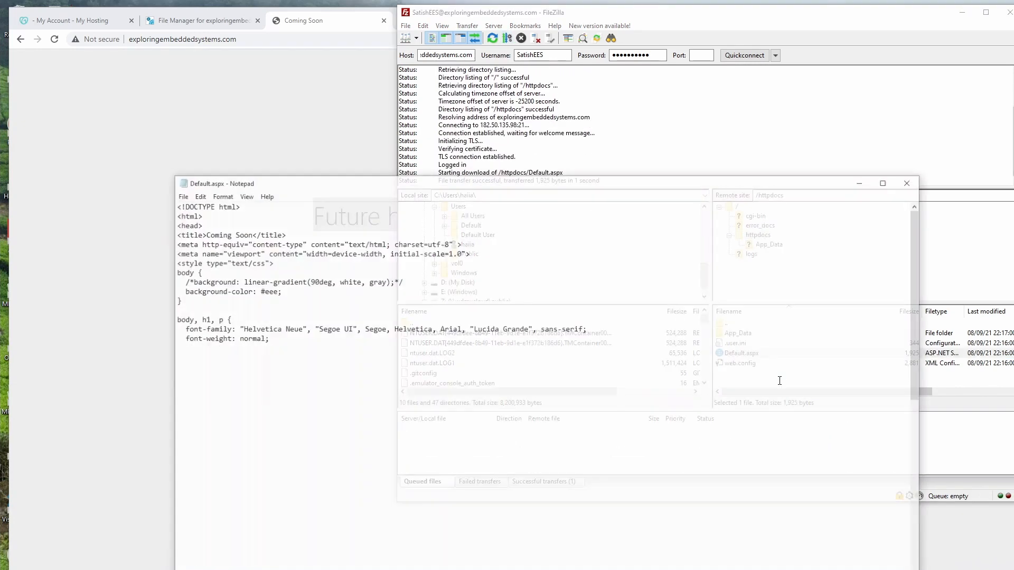
Look through the Default.aspx code and compare its heading with the one on the live page
{"action": "scroll", "coordinate": [315, 373], "scroll_direction": "down", "scroll_amount": 12}
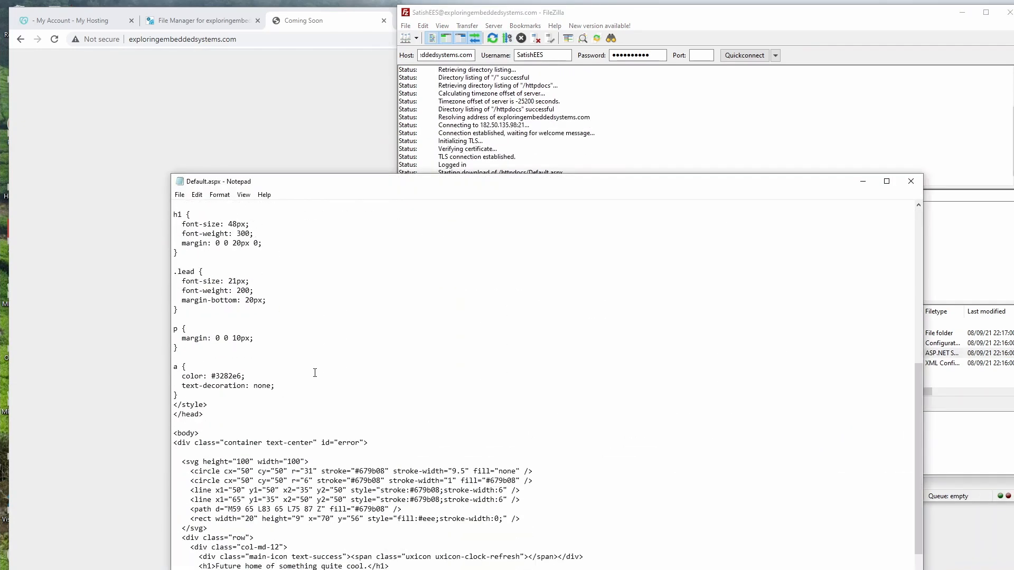
{"action": "scroll", "coordinate": [315, 372], "scroll_direction": "up", "scroll_amount": 6}
{"action": "scroll", "coordinate": [315, 372], "scroll_direction": "up", "scroll_amount": 7}
{"action": "scroll", "coordinate": [315, 372], "scroll_direction": "down", "scroll_amount": 14}
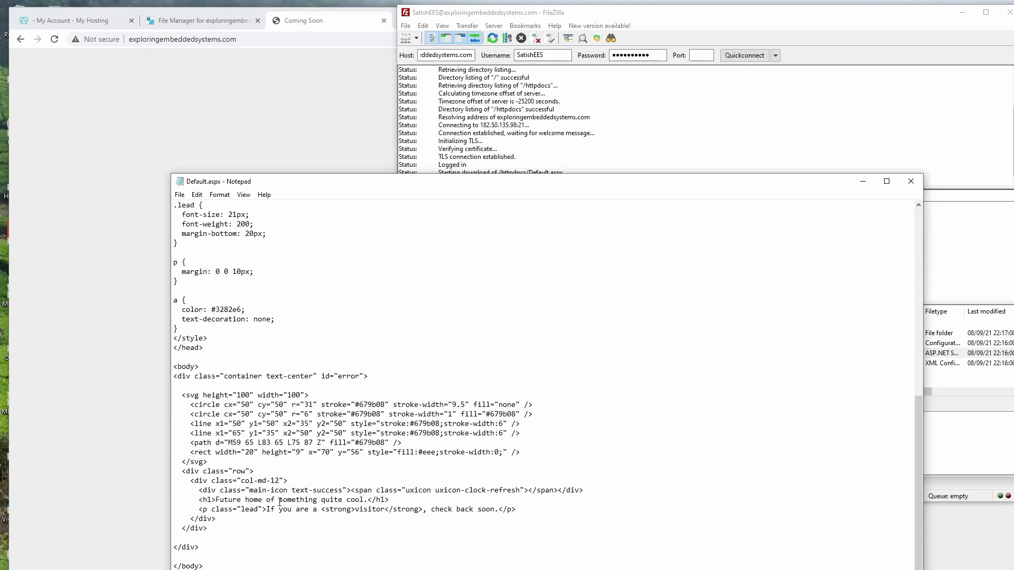
{"action": "left_click", "coordinate": [82, 207]}
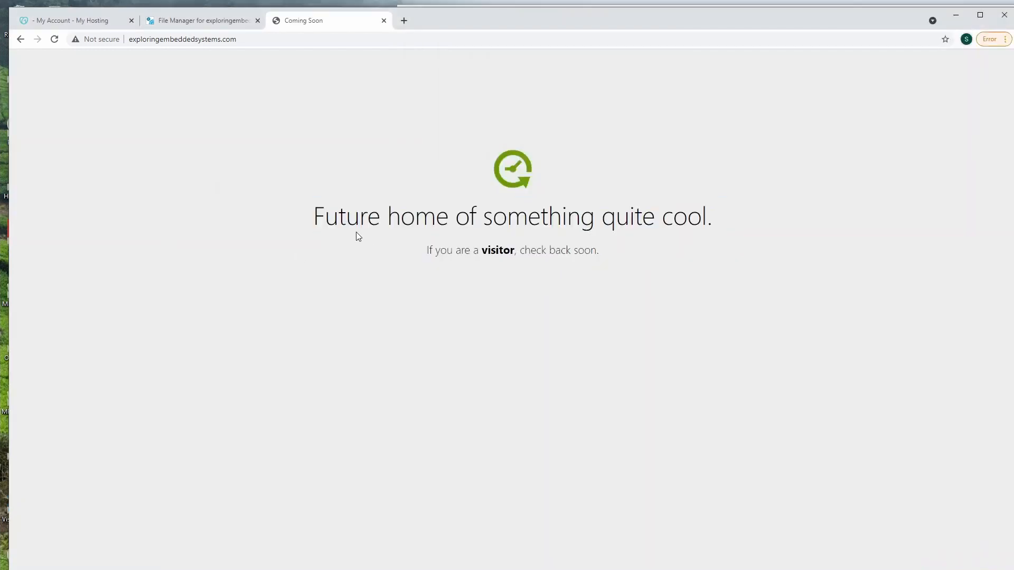
{"action": "left_click_drag", "start_coordinate": [346, 219], "coordinate": [690, 199]}
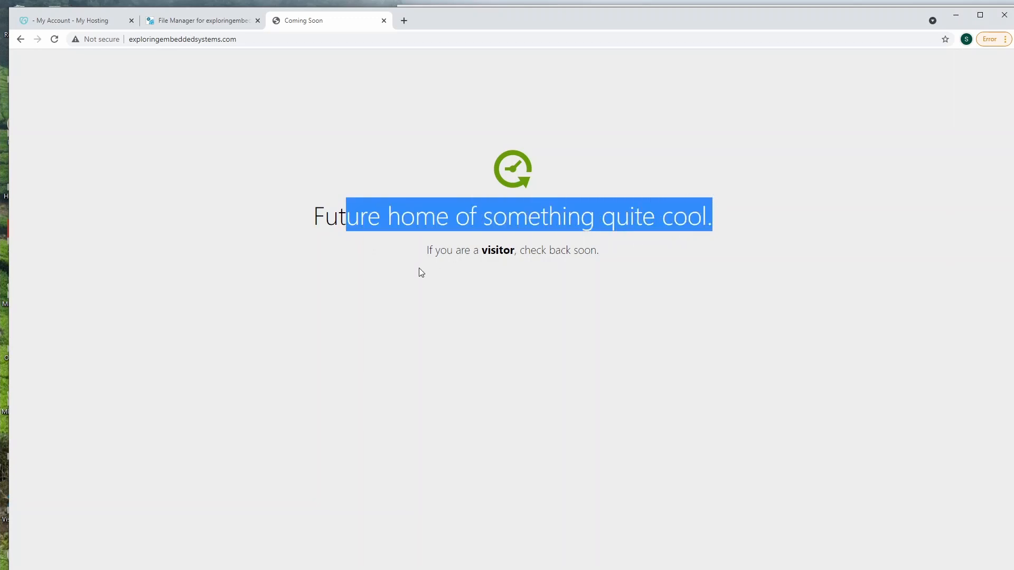
Replace the h1 heading text in Default.aspx with "Welcome to Exploring Embedded Systems"
{"action": "key", "text": "alt+Tab"}
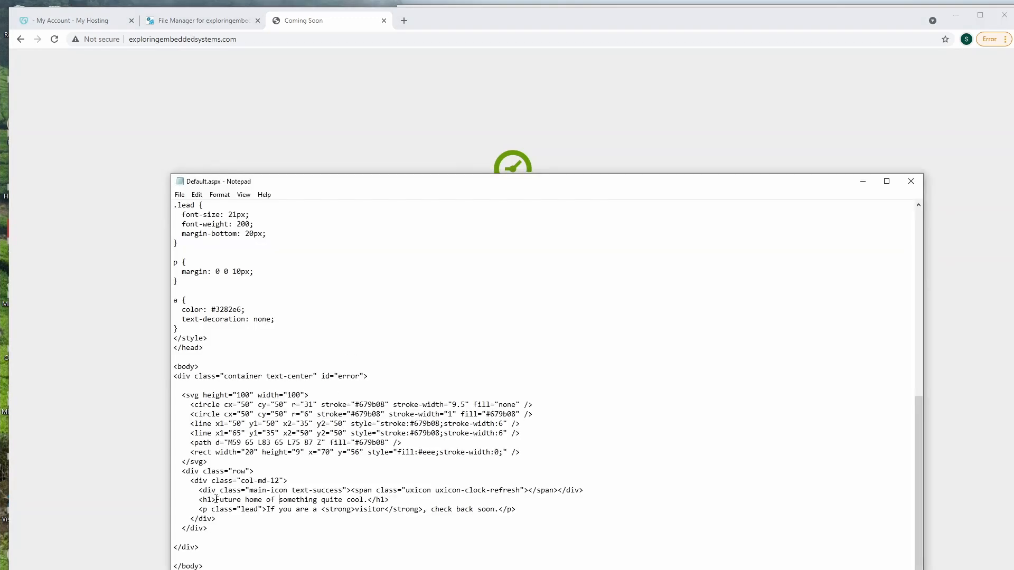
{"action": "left_click_drag", "start_coordinate": [216, 500], "coordinate": [368, 502]}
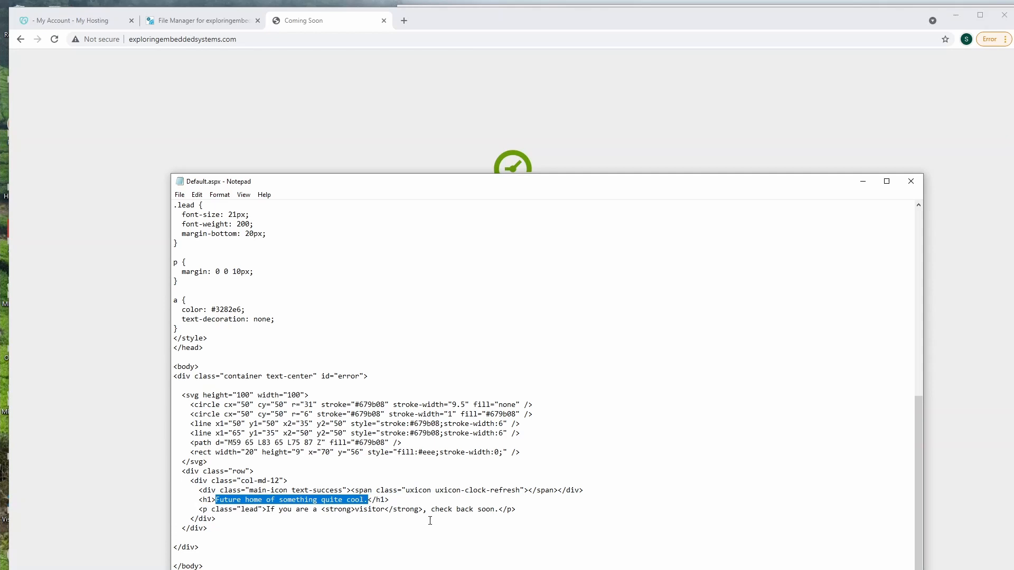
{"action": "type", "text": "Welcome to"}
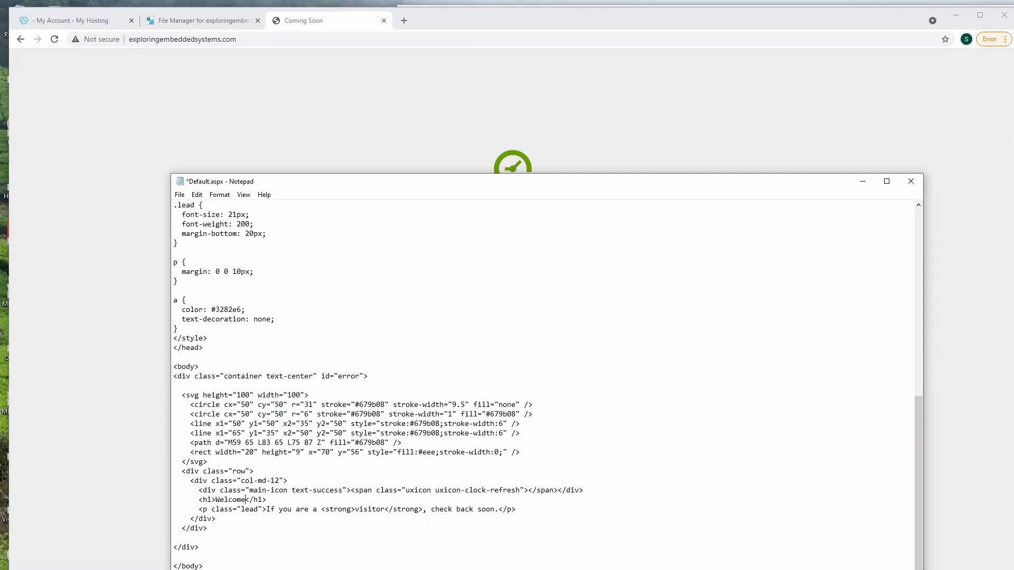
{"action": "type", "text": " Exploring Embedded Systems"}
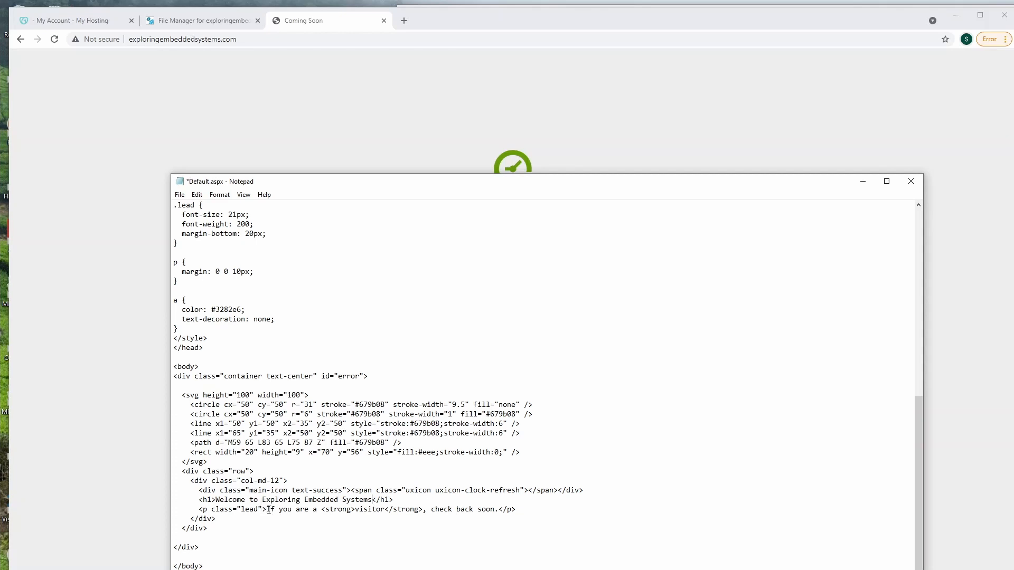
Replace the content of the "lead" paragraph in Default.aspx with "wwww.exploringembeddedsystems.com"
{"action": "left_click_drag", "start_coordinate": [269, 511], "coordinate": [500, 510]}
{"action": "type", "text": "wwww."}
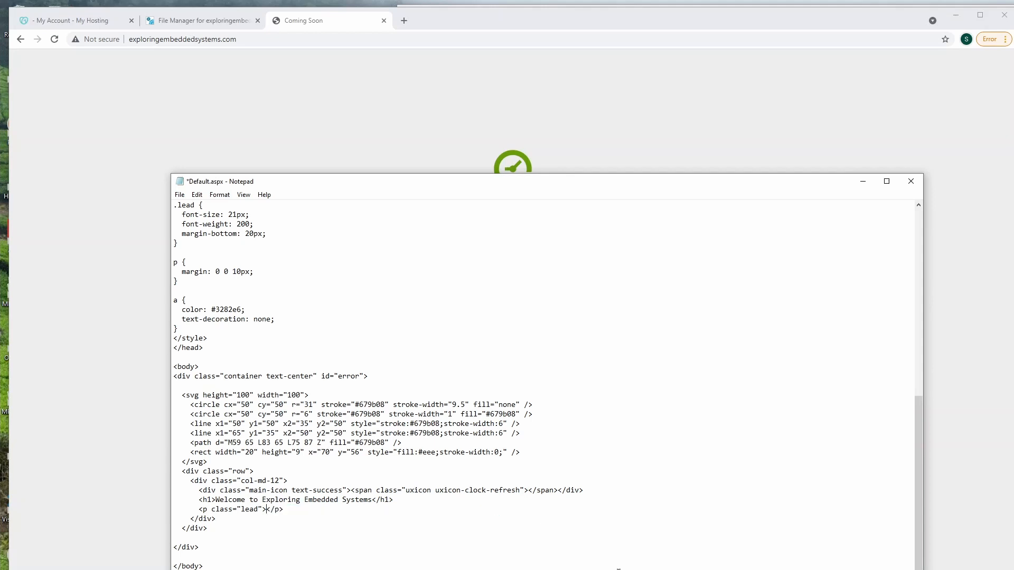
{"action": "type", "text": "es"}
{"action": "key", "text": "BackSpace"}
{"action": "type", "text": "xpl"}
{"action": "type", "text": "oring"}
{"action": "type", "text": "embedded"}
{"action": "type", "text": "systems"}
{"action": "type", "text": ".com"}
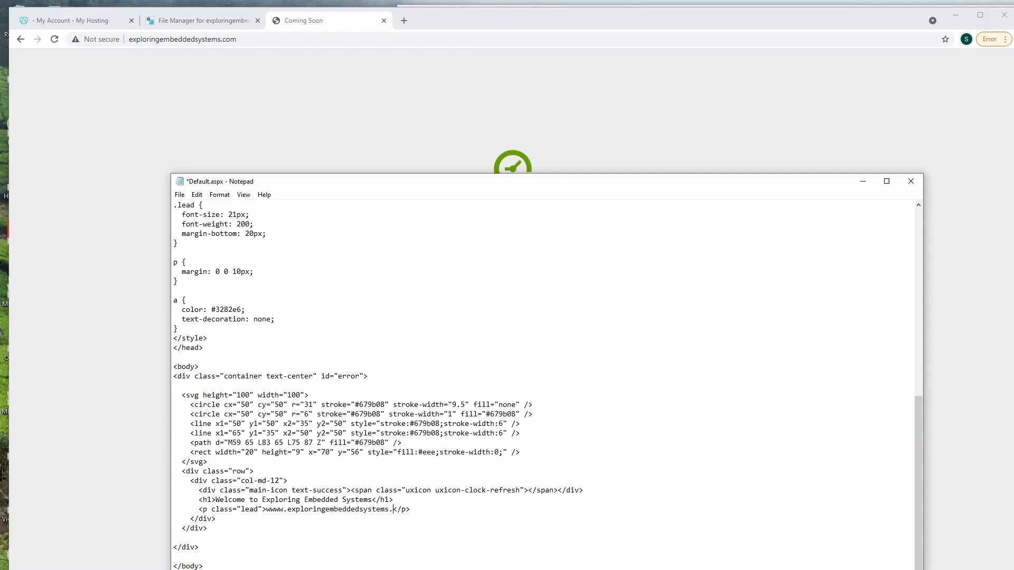
Save and close Default.aspx, then upload the changed file back to the server's httpdocs folder
{"action": "key", "text": "ctrl+s"}
{"action": "left_click", "coordinate": [908, 183]}
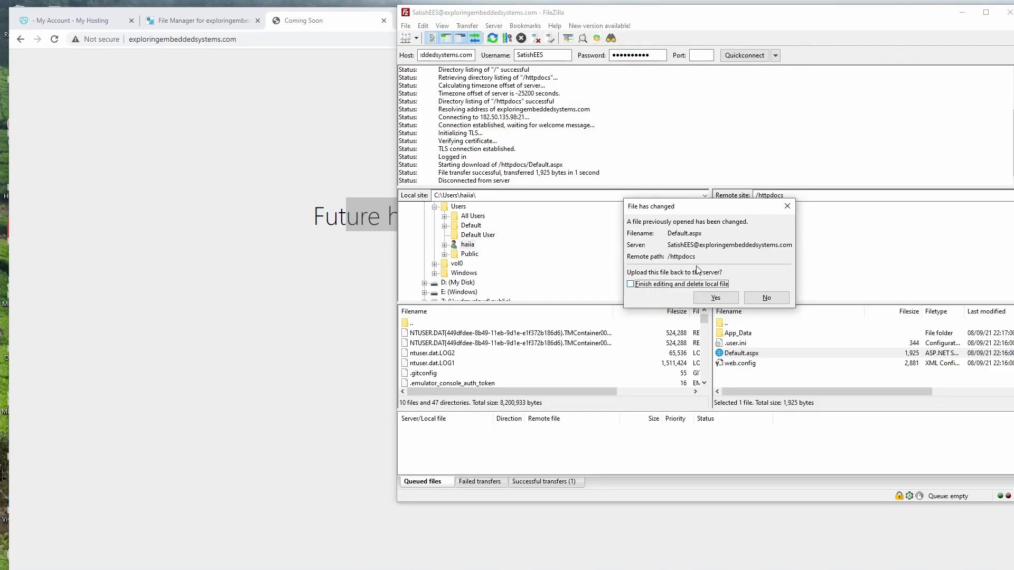
{"action": "left_click", "coordinate": [716, 299]}
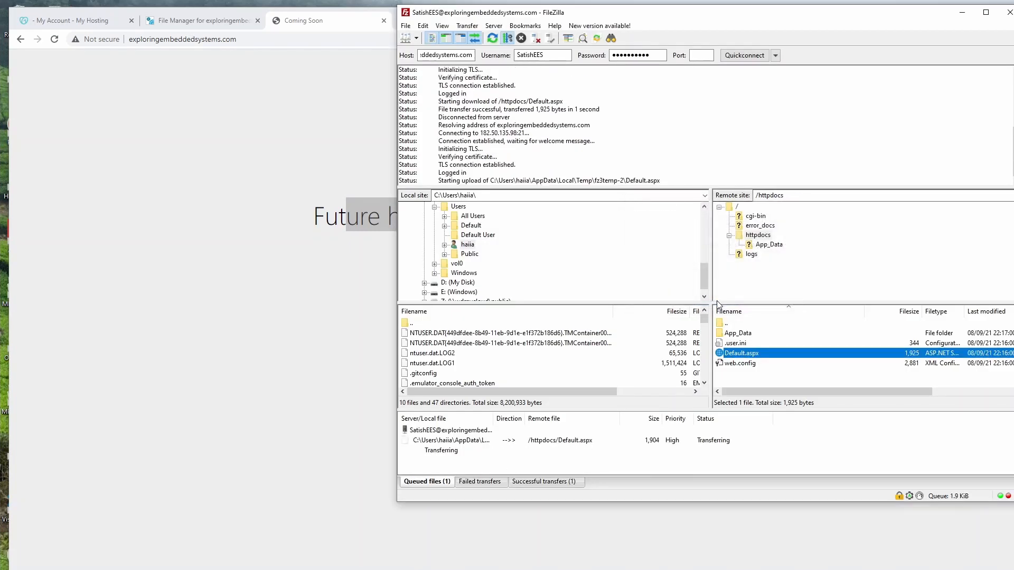
Reload exploringembeddedsystems.com in the browser to check the edited page
{"action": "left_click", "coordinate": [288, 374]}
{"action": "left_click", "coordinate": [260, 42]}
{"action": "key", "text": "Return"}
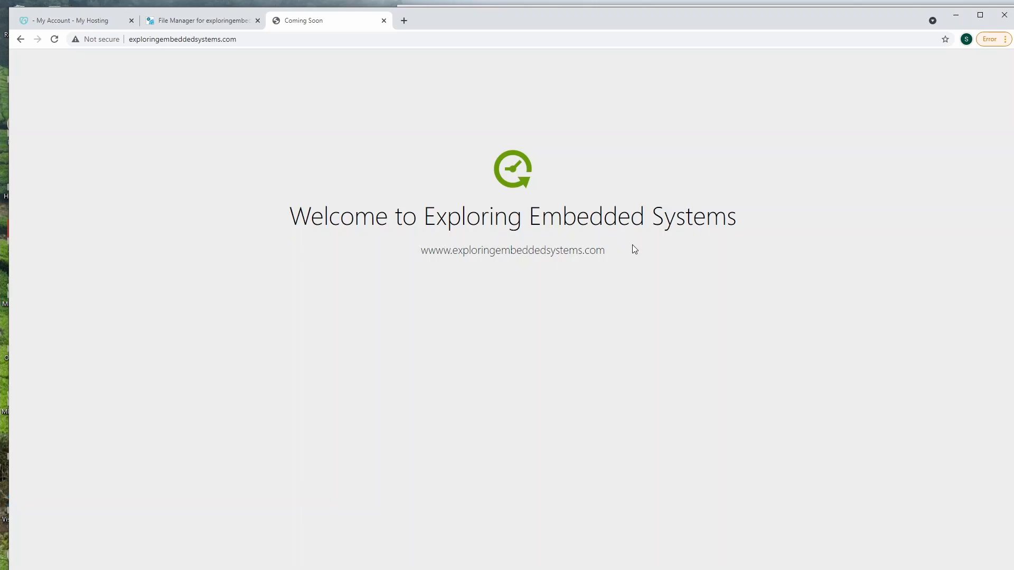
Look over the remote files in FileZilla and the live page again, then return to the GoDaddy hosting dashboard
{"action": "key", "text": "alt+Tab"}
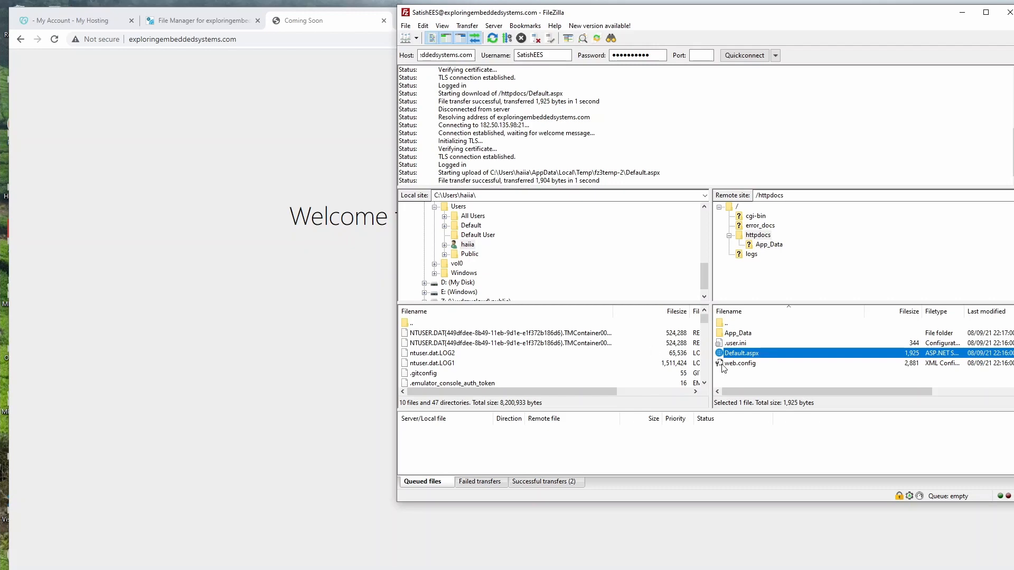
{"action": "left_click", "coordinate": [314, 300]}
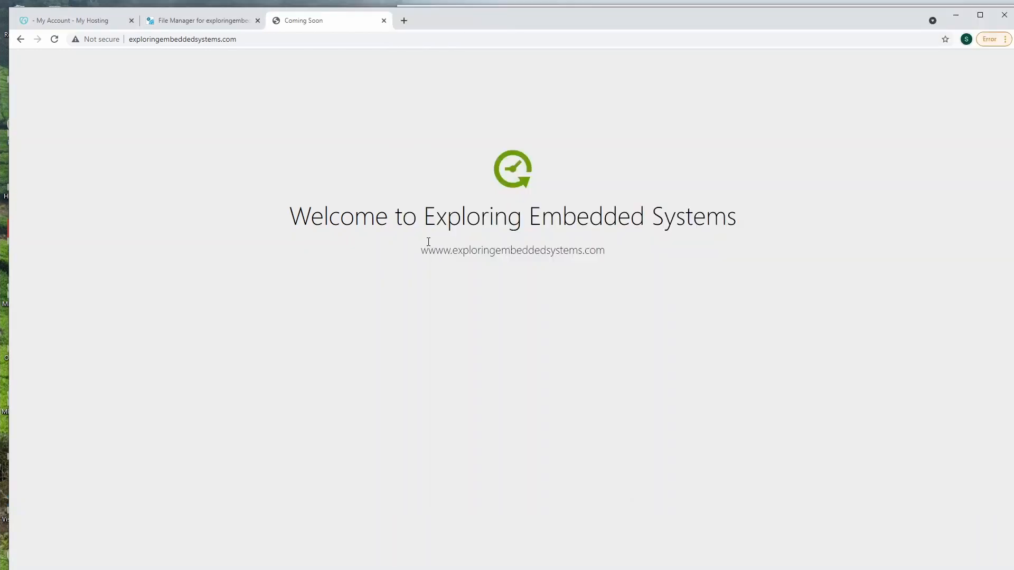
{"action": "left_click", "coordinate": [111, 21]}
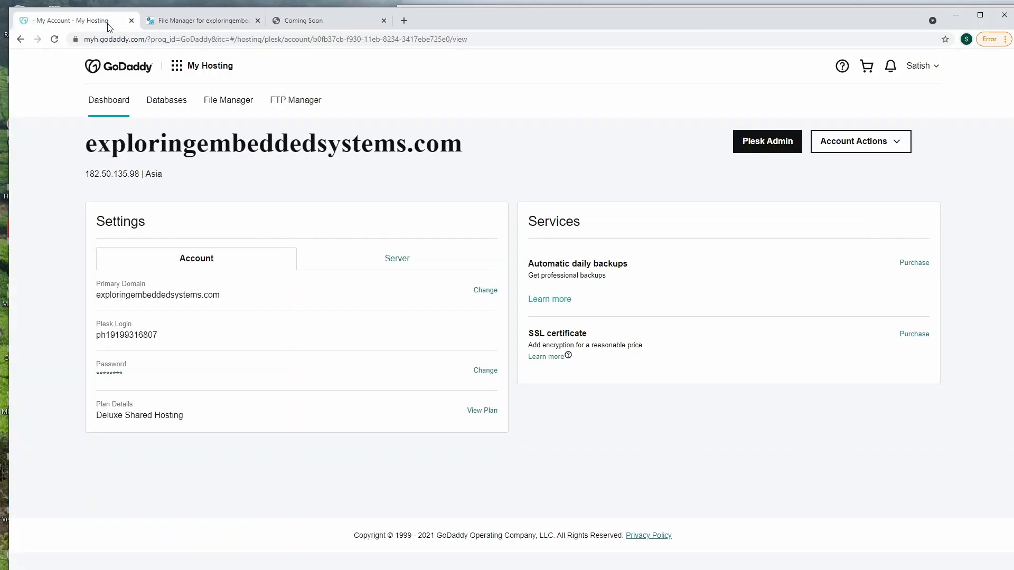
Go to Websites & Domains in Plesk and look at the form for adding a new domain, leaving it without adding one
{"action": "left_click", "coordinate": [165, 21]}
{"action": "left_click", "coordinate": [58, 113]}
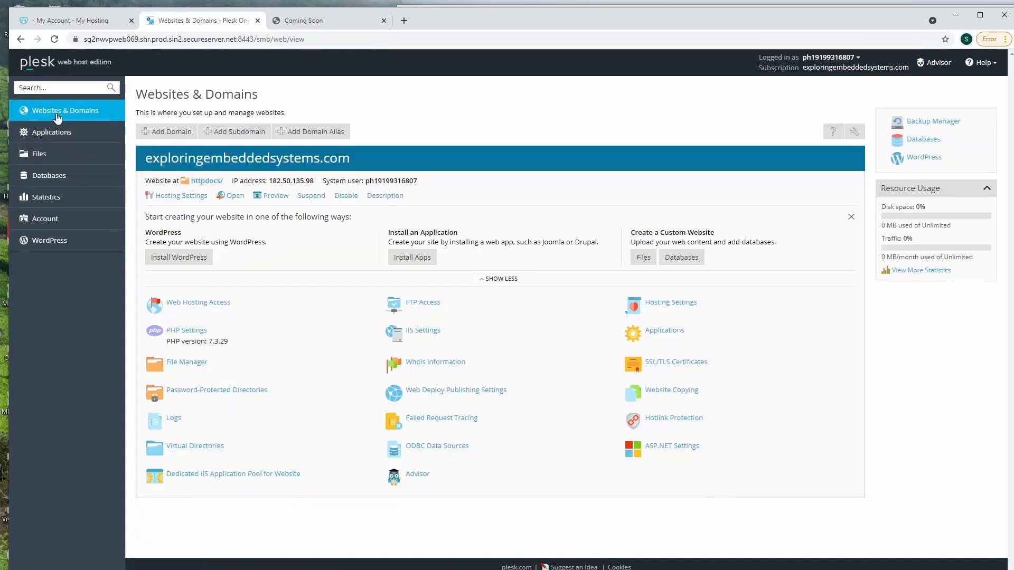
{"action": "left_click", "coordinate": [160, 140]}
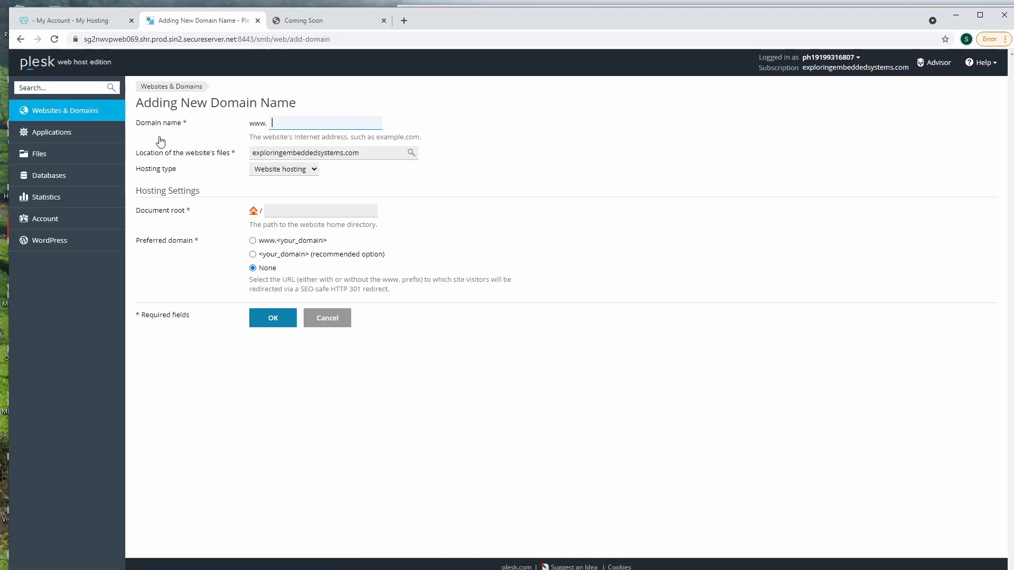
{"action": "type", "text": "ss"}
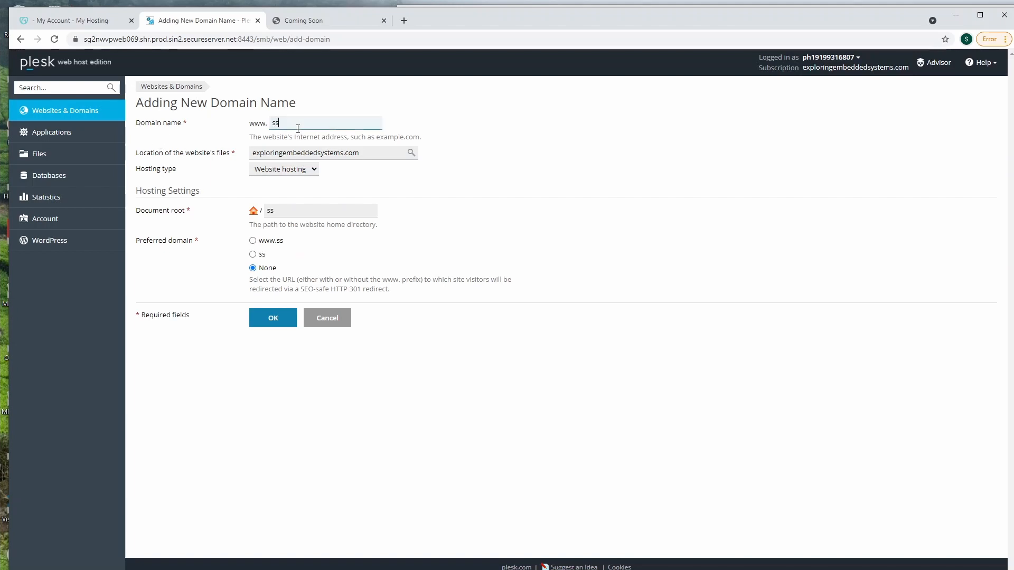
{"action": "key", "text": "BackSpace"}
{"action": "key", "text": "BackSpace"}
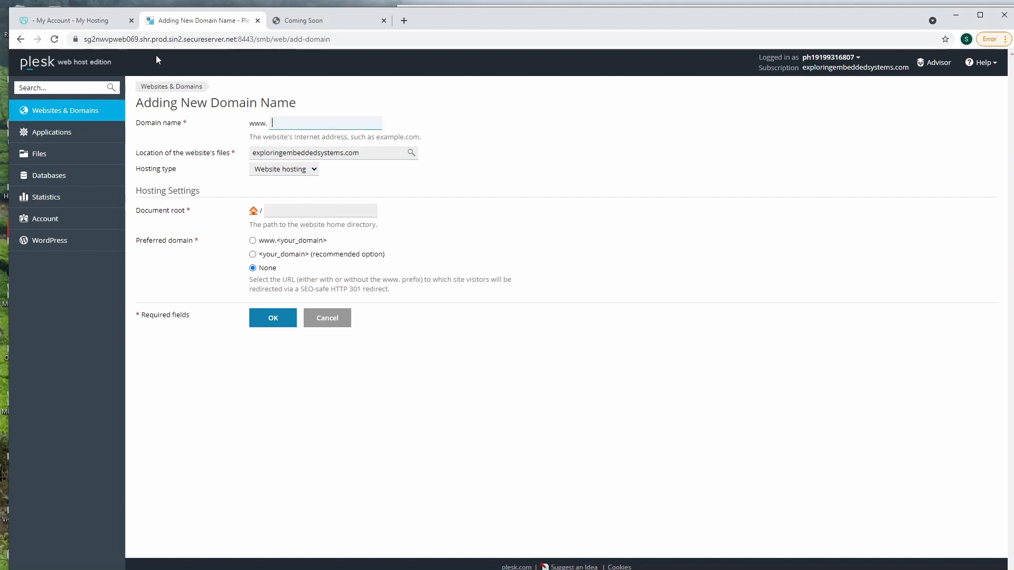
{"action": "left_click", "coordinate": [87, 121]}
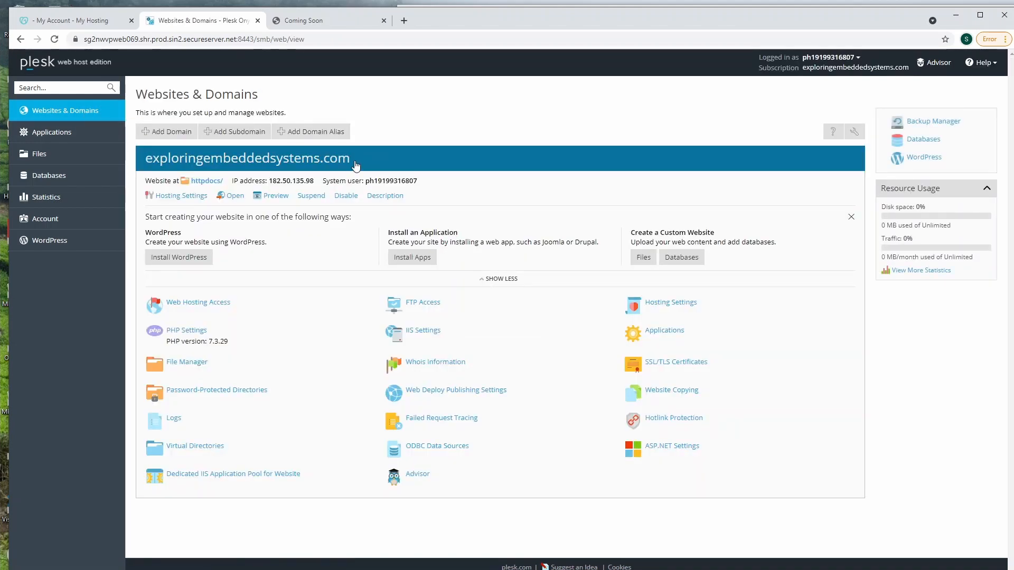
Add a subdomain named "example" under exploringembeddedsystems.com, using its matching document root
{"action": "left_click", "coordinate": [253, 133]}
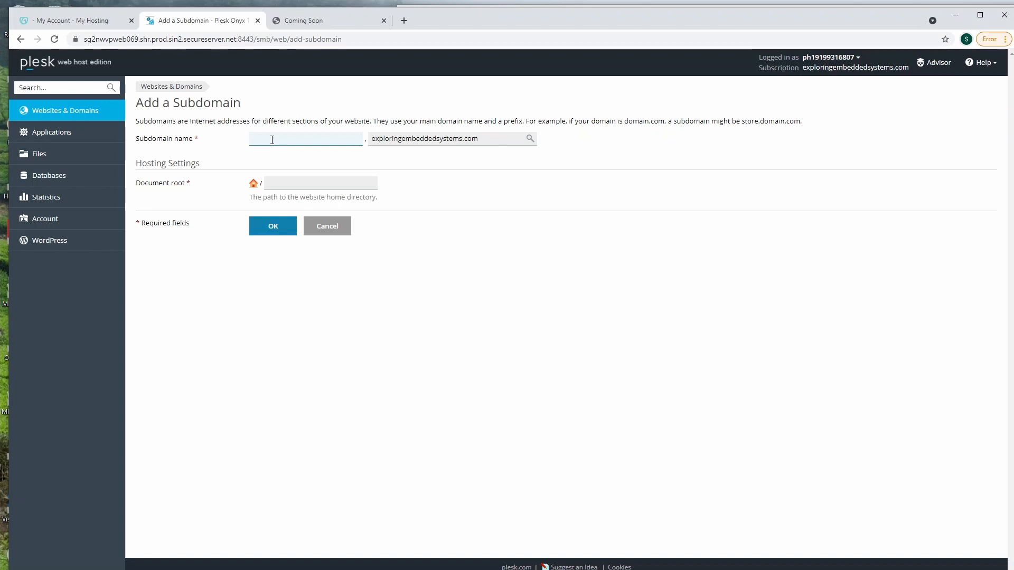
{"action": "type", "text": "subdomain"}
{"action": "left_click_drag", "start_coordinate": [295, 139], "coordinate": [219, 138]}
{"action": "type", "text": "ex"}
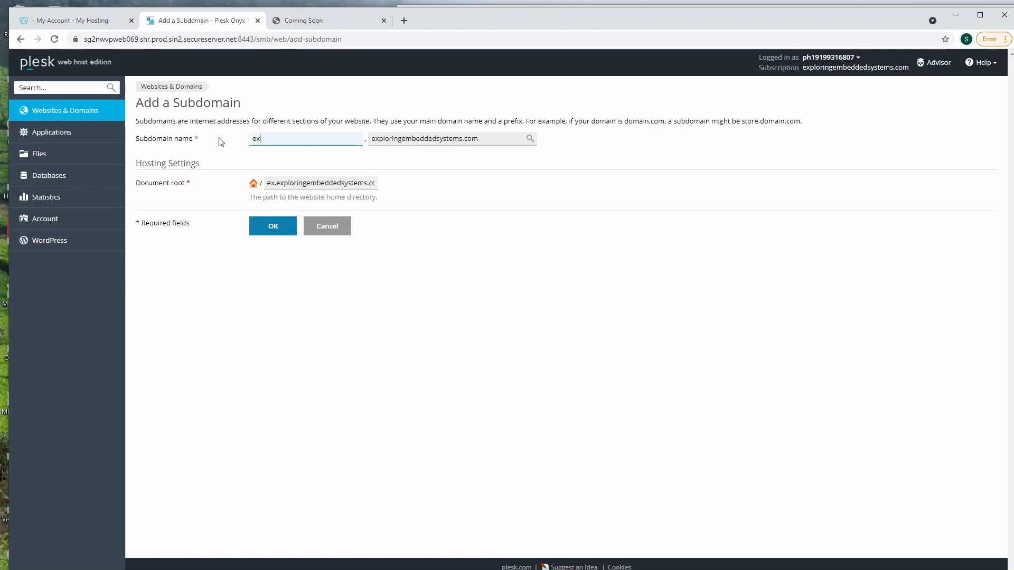
{"action": "type", "text": "ample"}
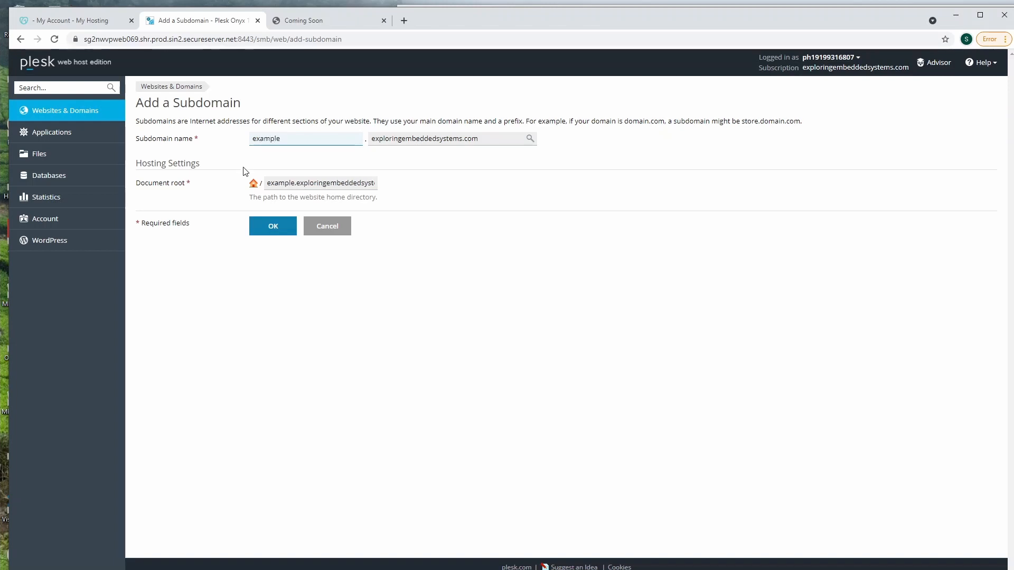
{"action": "left_click", "coordinate": [269, 227]}
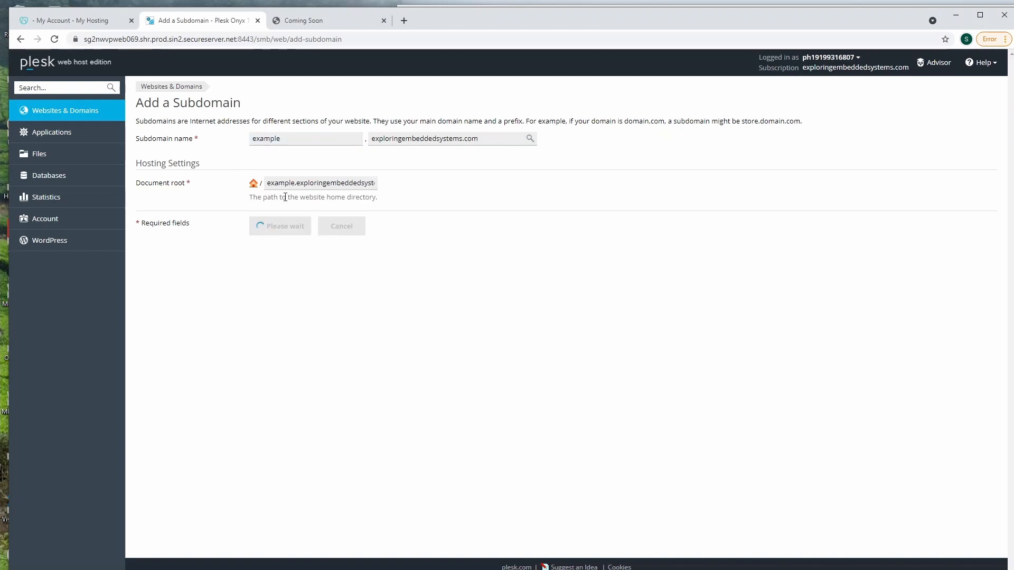
Switch to FileZilla, refresh the remote root directory and open the example.exploringembeddedsystems.com folder
{"action": "left_click", "coordinate": [380, 569]}
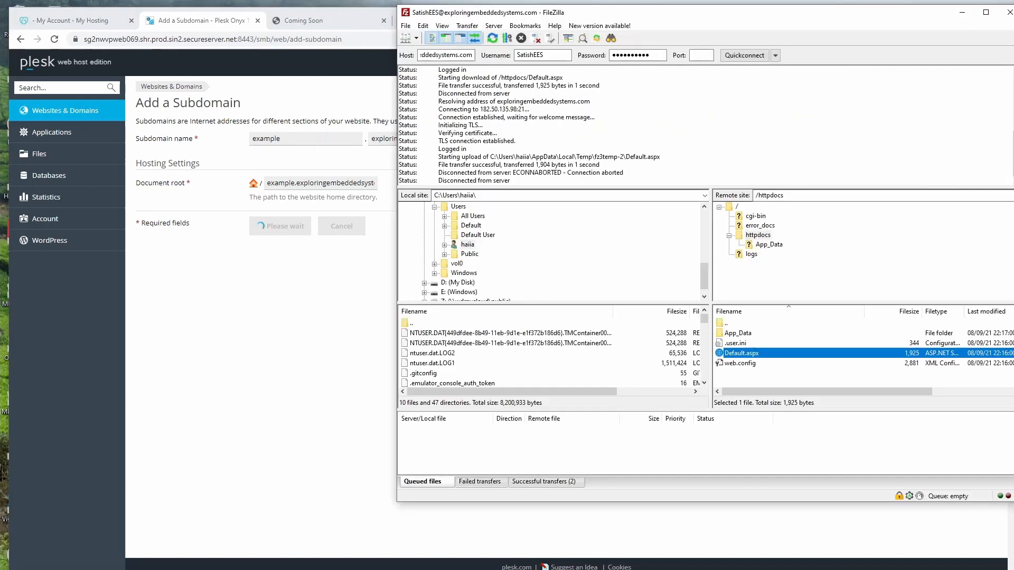
{"action": "double_click", "coordinate": [752, 320]}
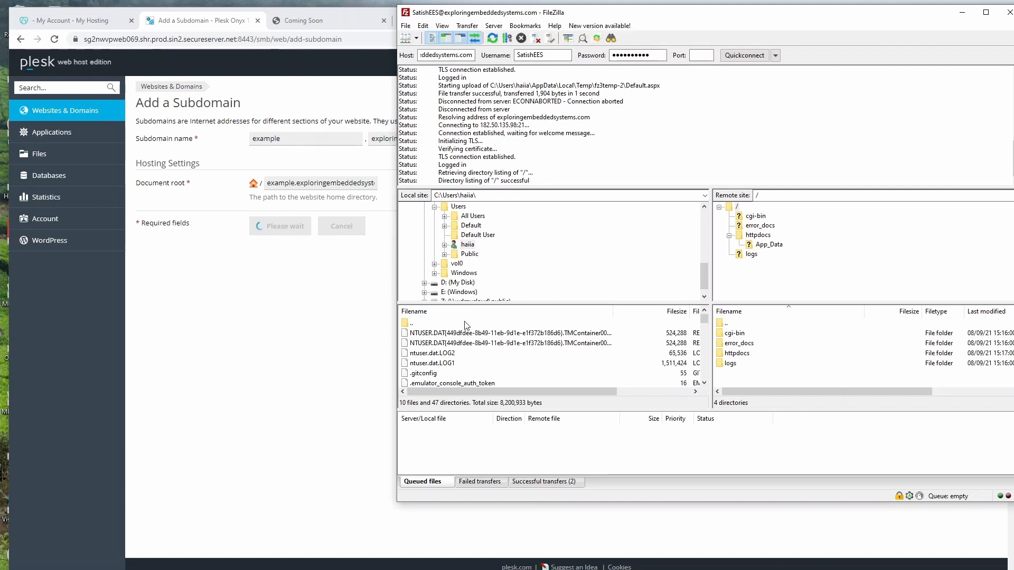
{"action": "right_click", "coordinate": [767, 374]}
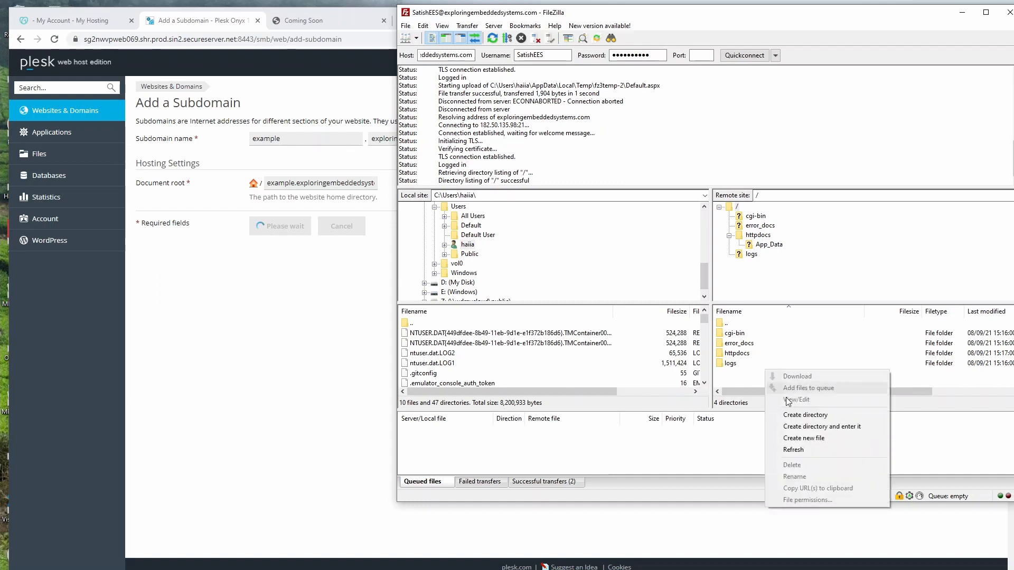
{"action": "left_click", "coordinate": [810, 448]}
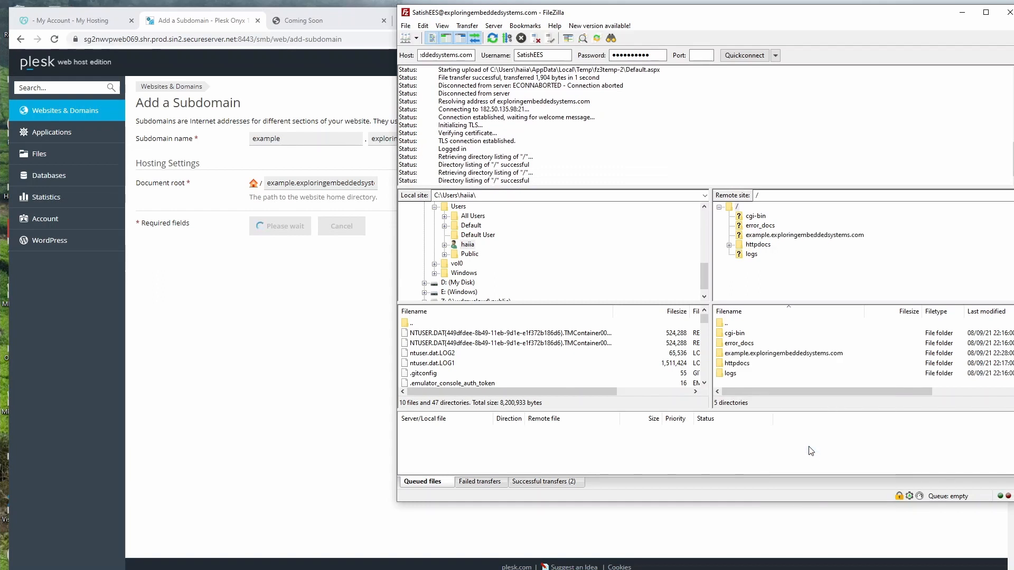
{"action": "double_click", "coordinate": [745, 356]}
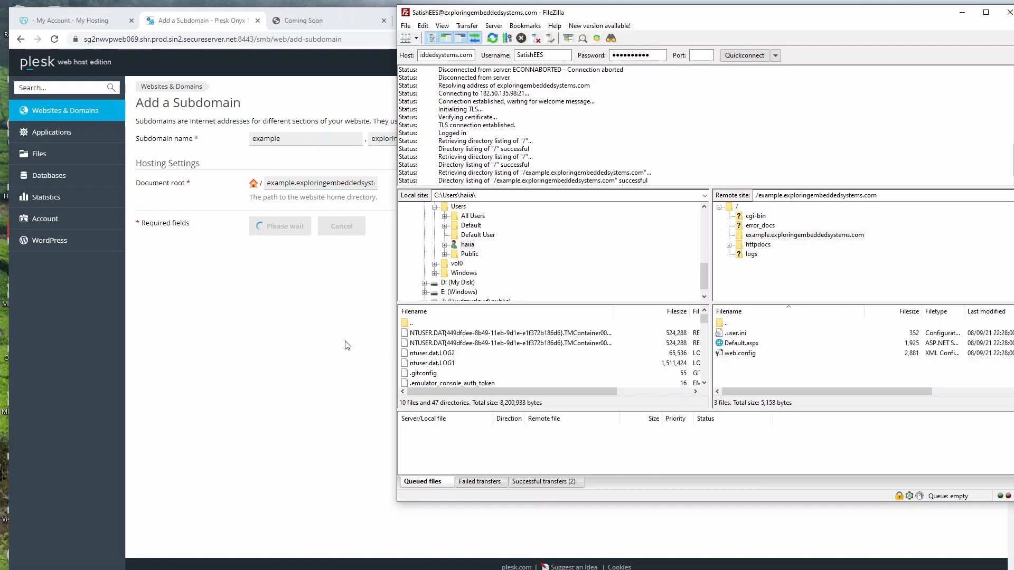
Switch back to the browser and load example.exploringembeddedsystems.com in a new tab
{"action": "left_click", "coordinate": [324, 324]}
{"action": "left_click", "coordinate": [310, 24]}
{"action": "left_click", "coordinate": [324, 35]}
{"action": "key", "text": "ctrl+c"}
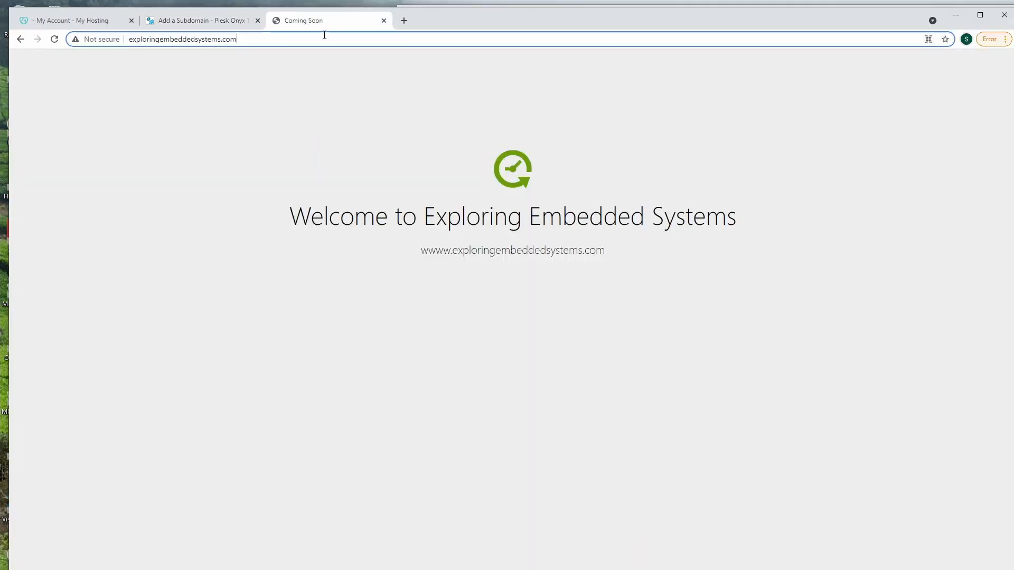
{"action": "left_click", "coordinate": [405, 21]}
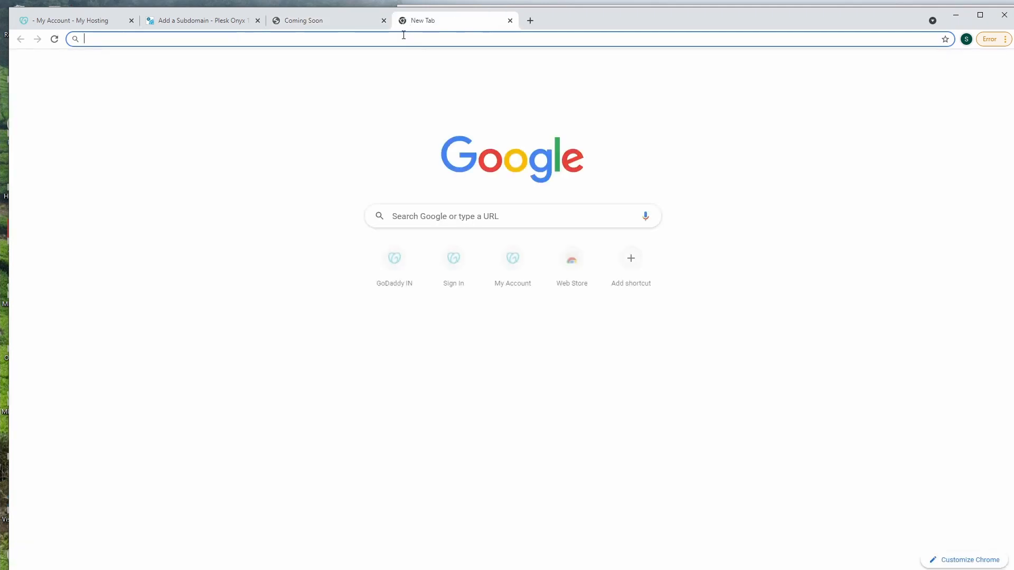
{"action": "type", "text": "example"}
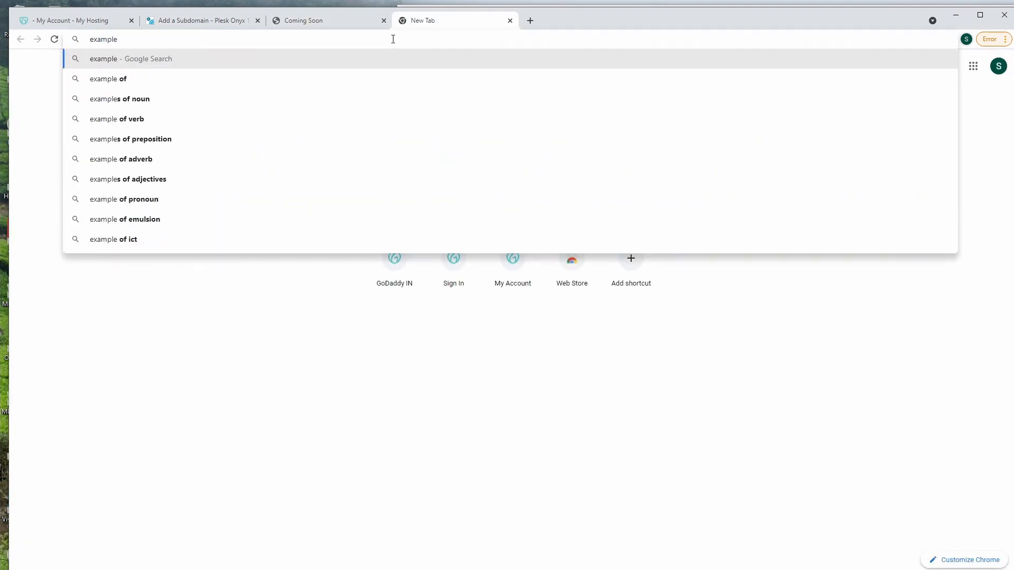
{"action": "type", "text": "."}
{"action": "key", "text": "ctrl+v"}
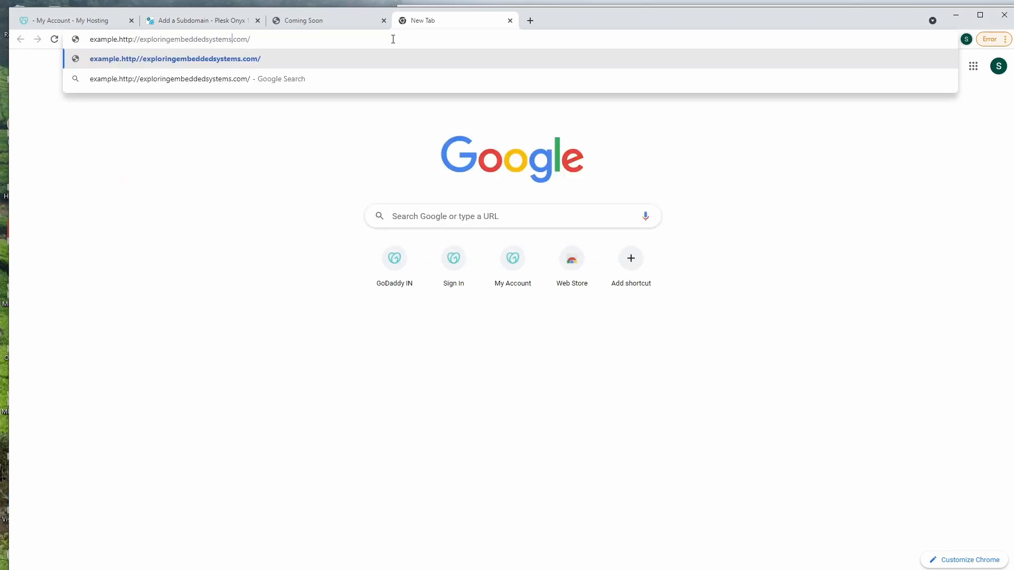
{"action": "key", "text": "shift+Left"}
{"action": "key", "text": "shift+Left"}
{"action": "key", "text": "shift+Left"}
{"action": "key", "text": "BackSpace"}
{"action": "key", "text": "Return"}
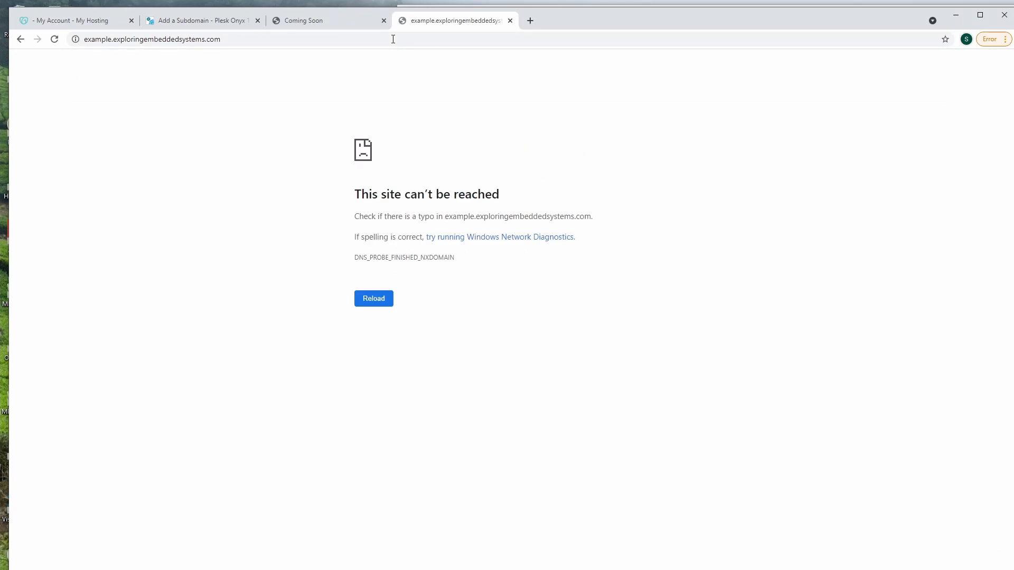
Check the progress of the subdomain's creation in Plesk, switching between it and the open site pages
{"action": "key", "text": "ctrl+2"}
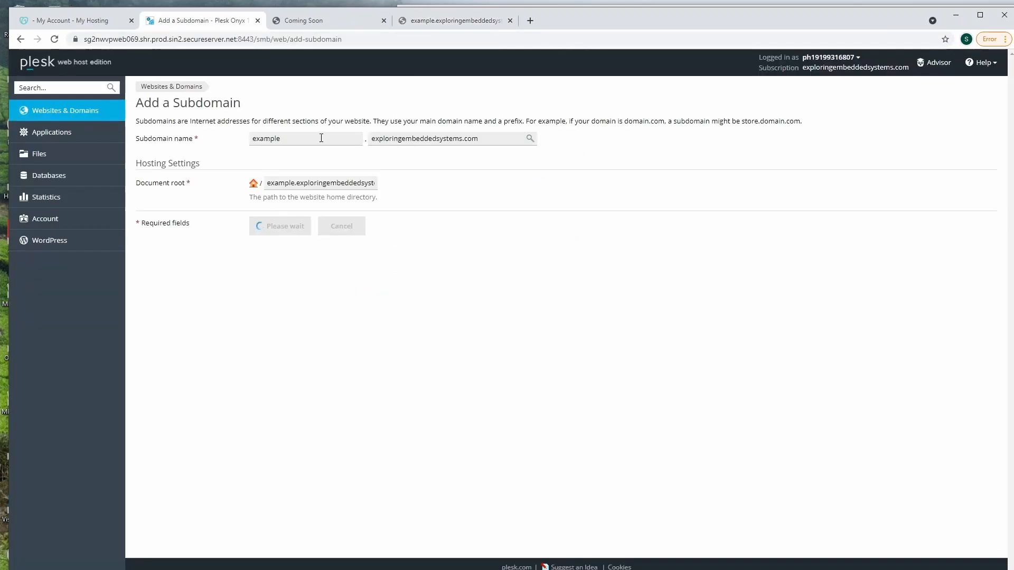
{"action": "left_click", "coordinate": [411, 22]}
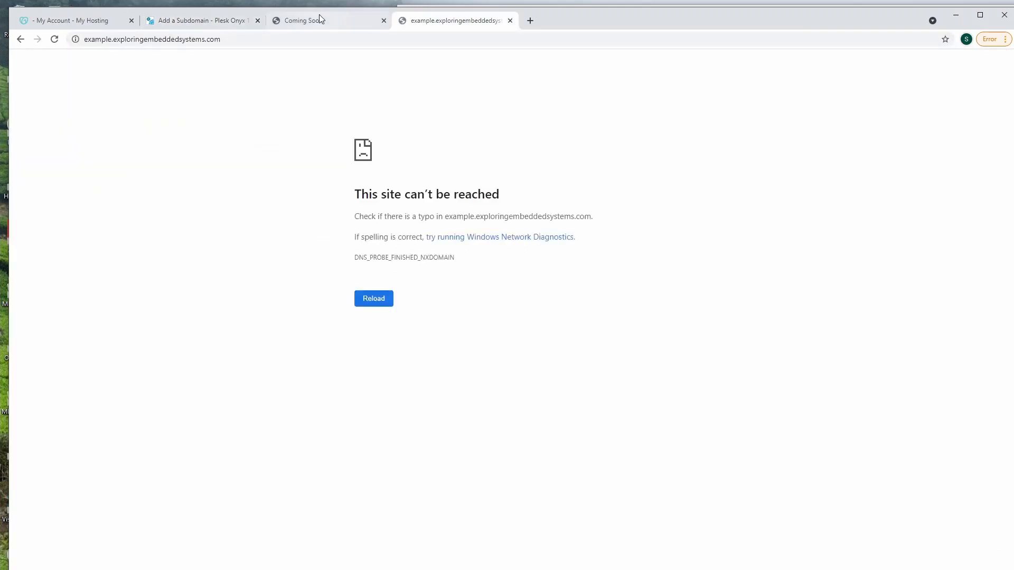
{"action": "left_click", "coordinate": [319, 18]}
{"action": "left_click", "coordinate": [217, 27]}
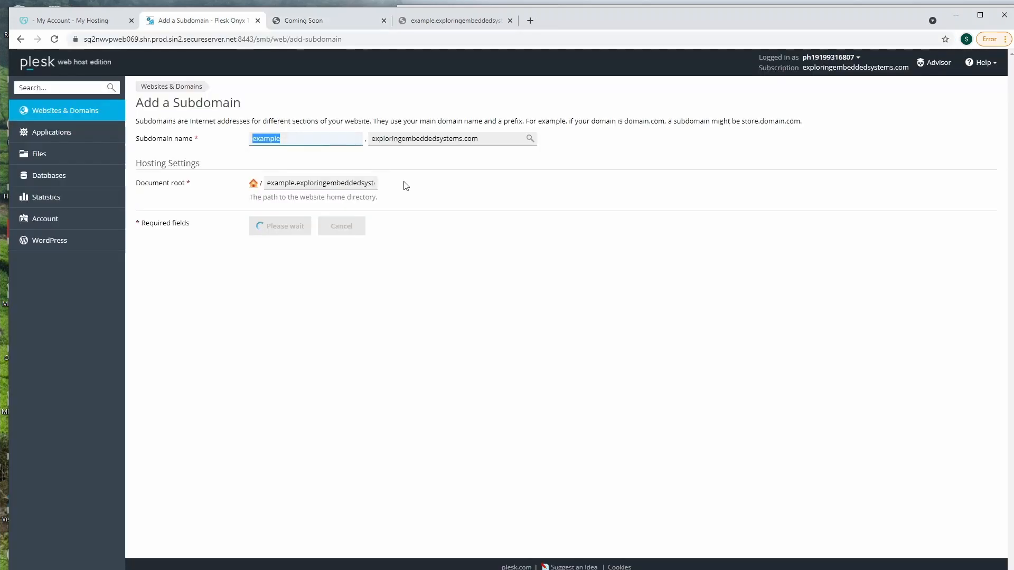
{"action": "left_click", "coordinate": [456, 23]}
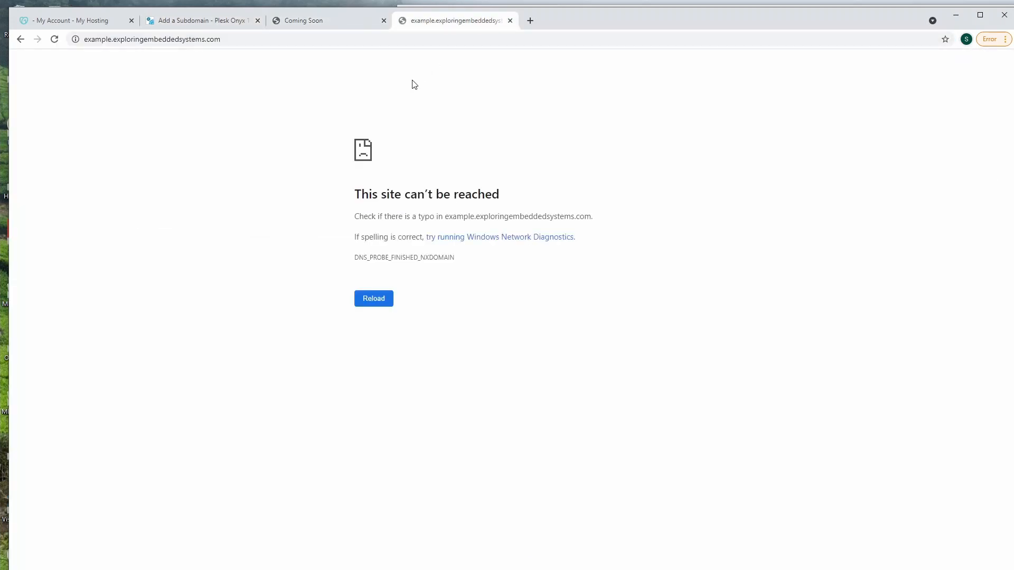
{"action": "left_click", "coordinate": [201, 20]}
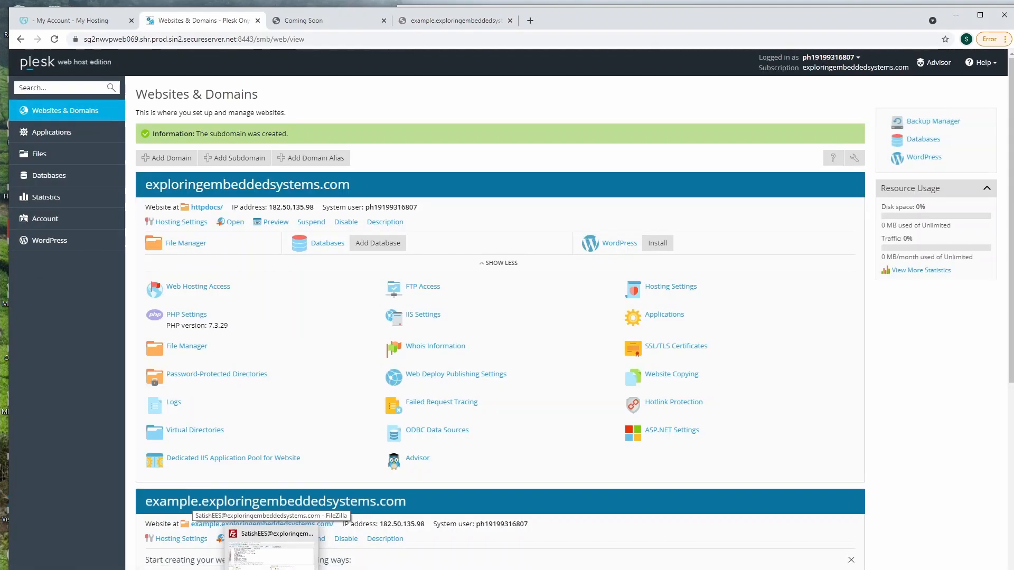
Load example.exploringembeddedsystems.com again to check whether the subdomain responds
{"action": "left_click", "coordinate": [435, 21]}
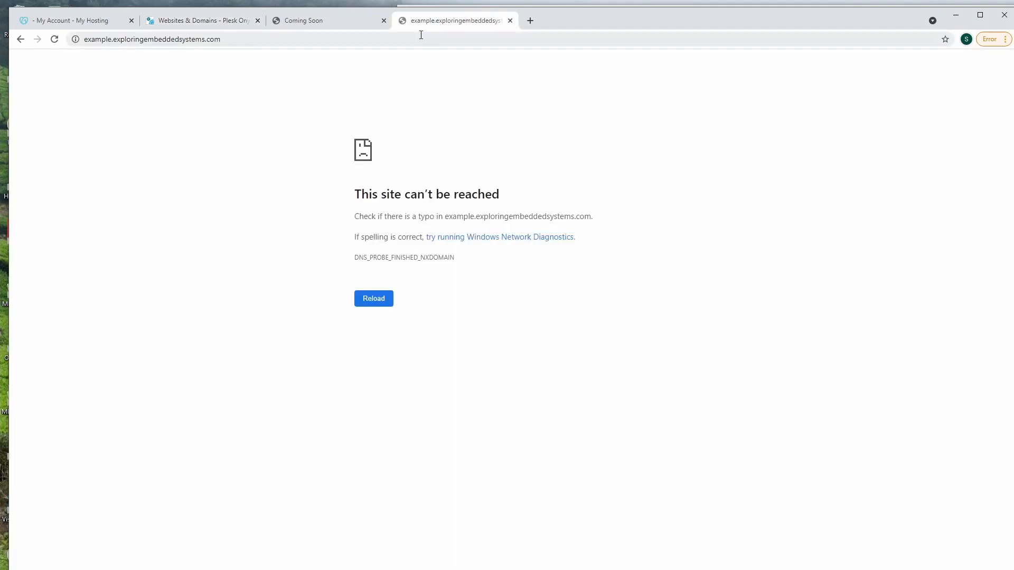
{"action": "left_click", "coordinate": [418, 38]}
{"action": "key", "text": "Return"}
{"action": "left_click", "coordinate": [416, 37]}
{"action": "key", "text": "Return"}
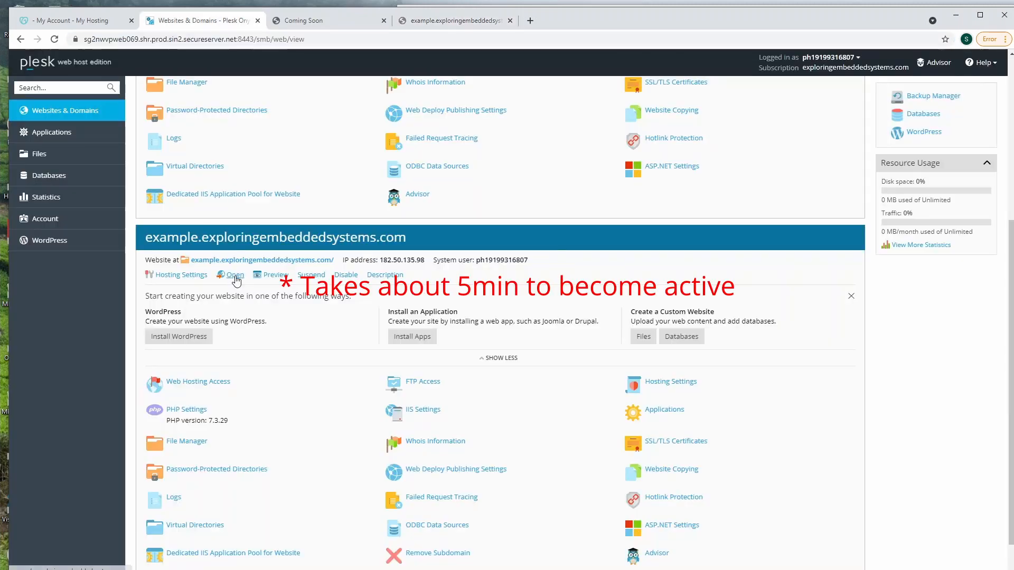
Preview the example.exploringembeddedsystems.com site from Plesk, then return to its Websites & Domains entry
{"action": "left_click", "coordinate": [262, 276]}
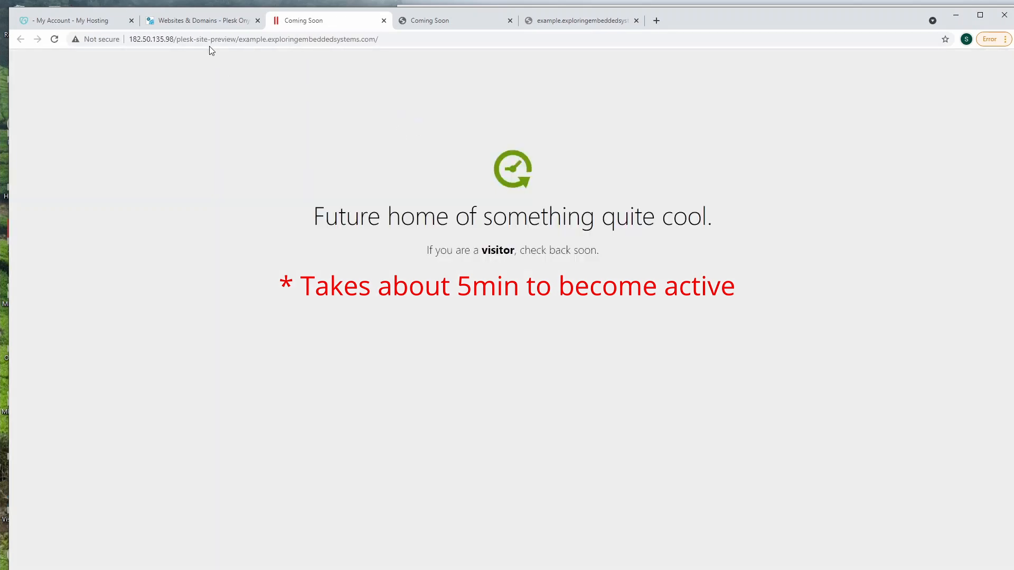
{"action": "left_click", "coordinate": [200, 20]}
{"action": "scroll", "coordinate": [311, 277], "scroll_direction": "down", "scroll_amount": 1}
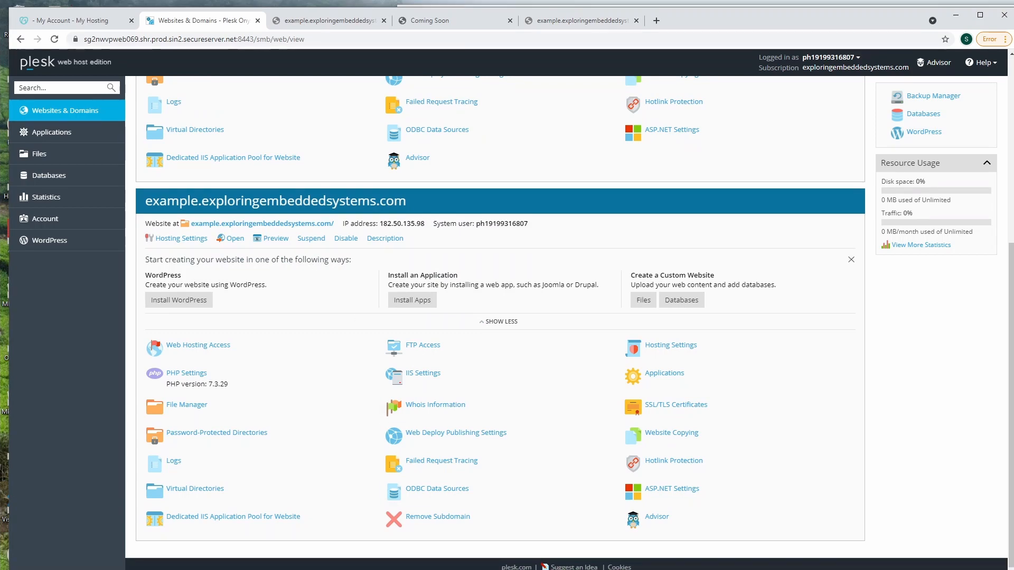
In FileZilla, compare the remote contents of the httpdocs and example.exploringembeddedsystems.com folders
{"action": "key", "text": "alt+Tab"}
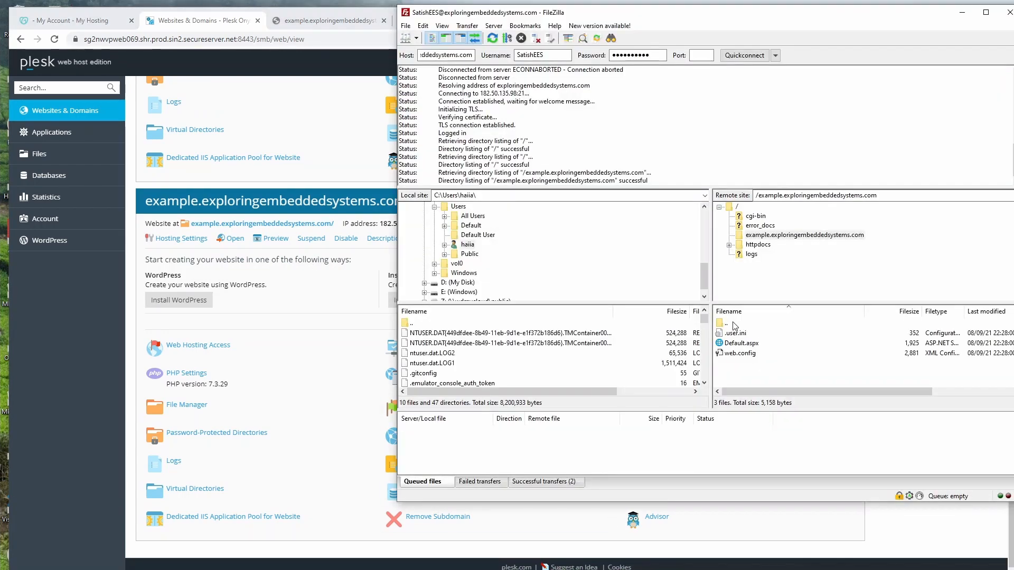
{"action": "left_click", "coordinate": [781, 236]}
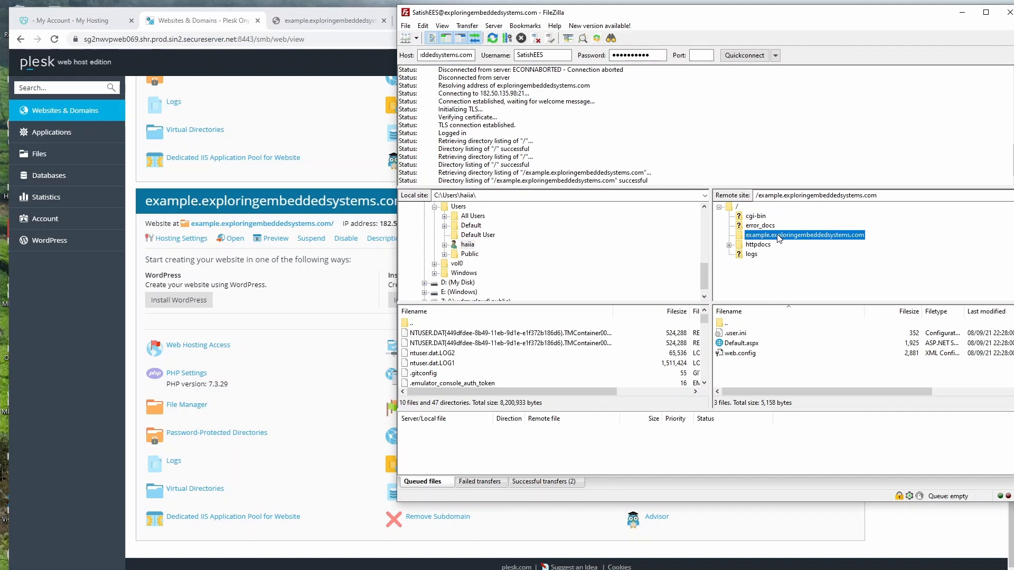
{"action": "left_click", "coordinate": [766, 245]}
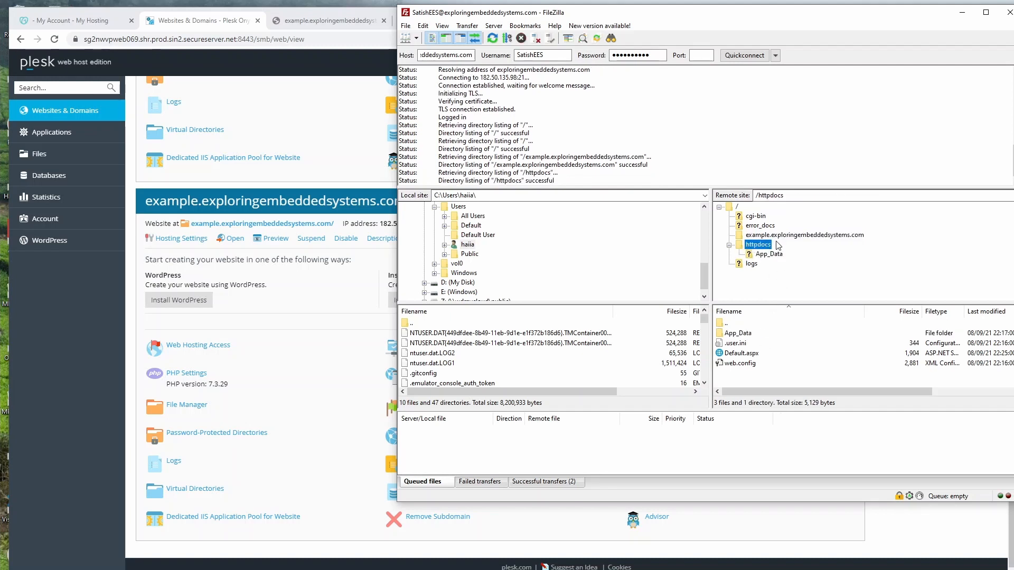
{"action": "left_click", "coordinate": [778, 237]}
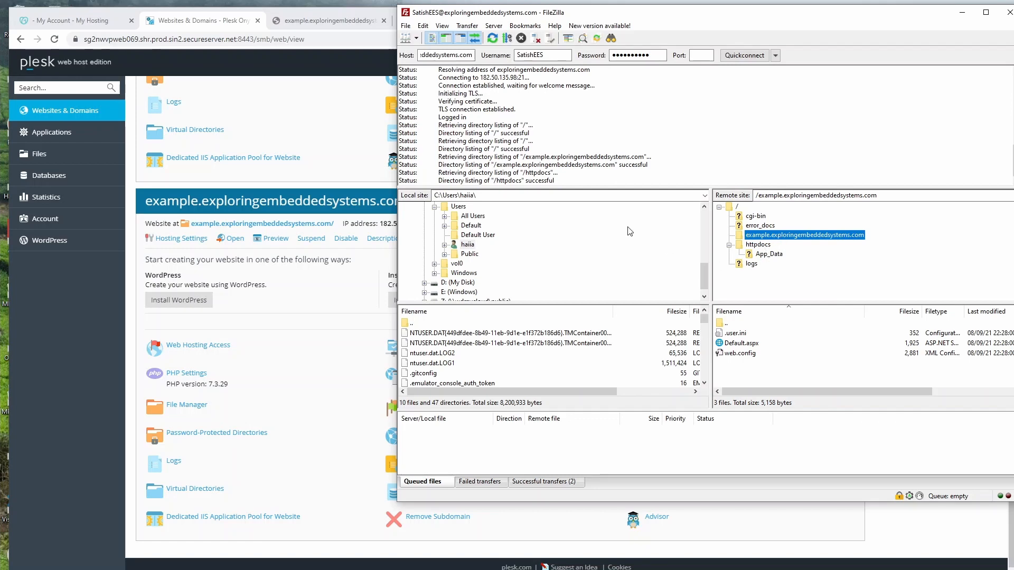
Return to the browser and reload the example.exploringembeddedsystems.com page to check the live subdomain
{"action": "left_click", "coordinate": [105, 281]}
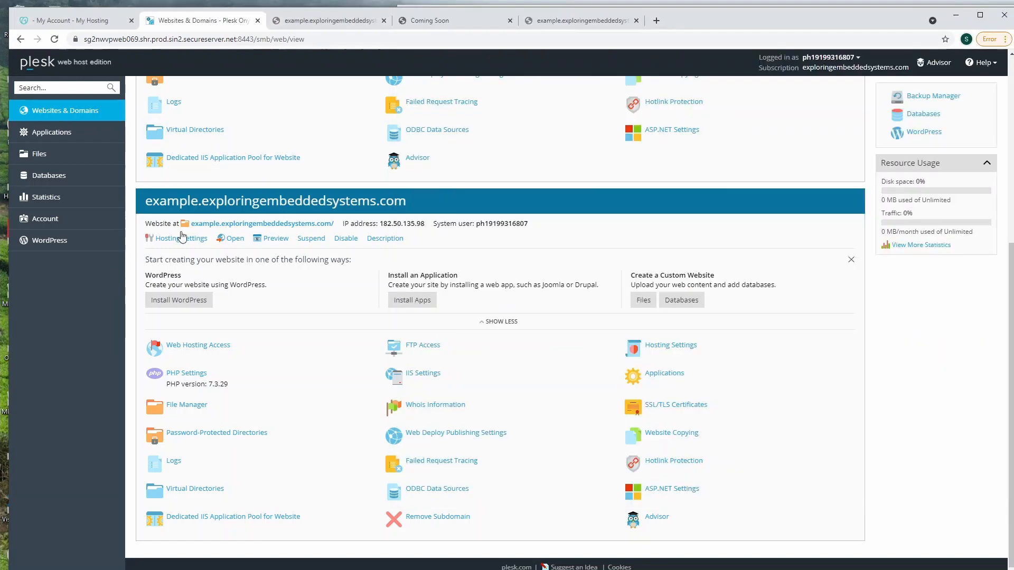
{"action": "left_click", "coordinate": [556, 22]}
{"action": "left_click", "coordinate": [546, 34]}
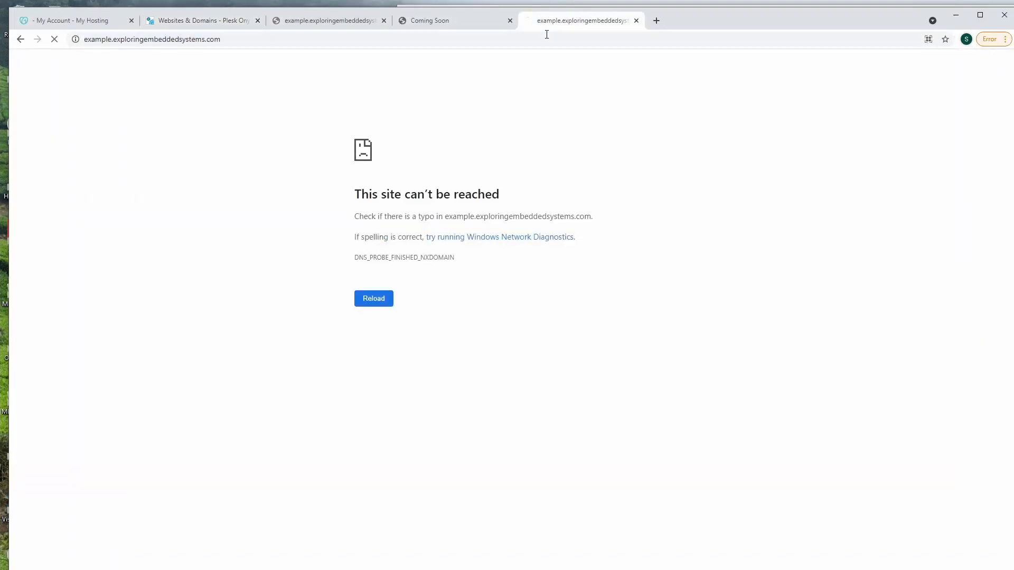
{"action": "key", "text": "Return"}
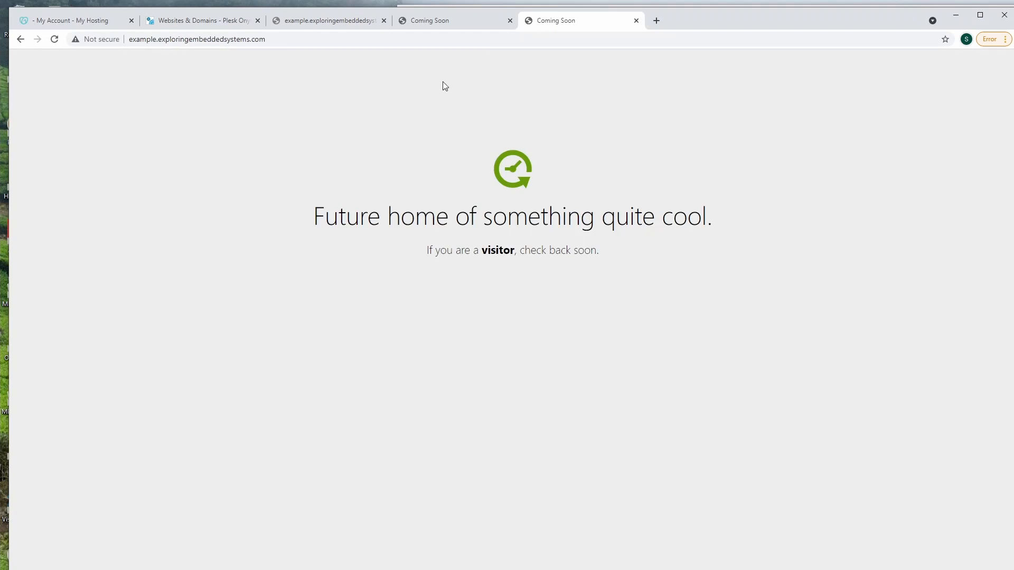
Revisit the main site page and close the example subdomain's preview page
{"action": "left_click", "coordinate": [437, 24]}
{"action": "left_click", "coordinate": [332, 24]}
{"action": "key", "text": "ctrl+w"}
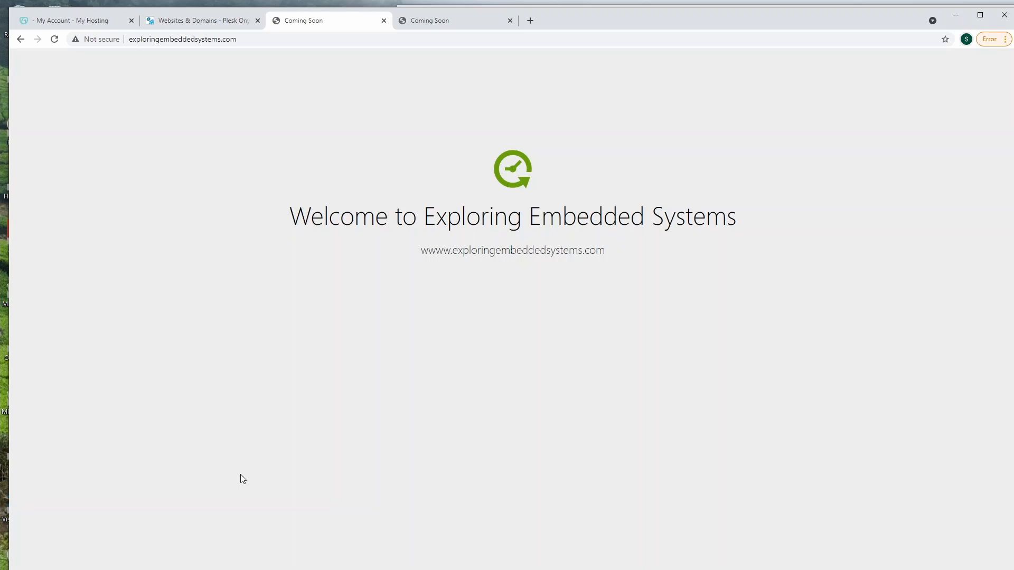
Return to Plesk and open the form for adding a new database
{"action": "key", "text": "ctrl+shift+Tab"}
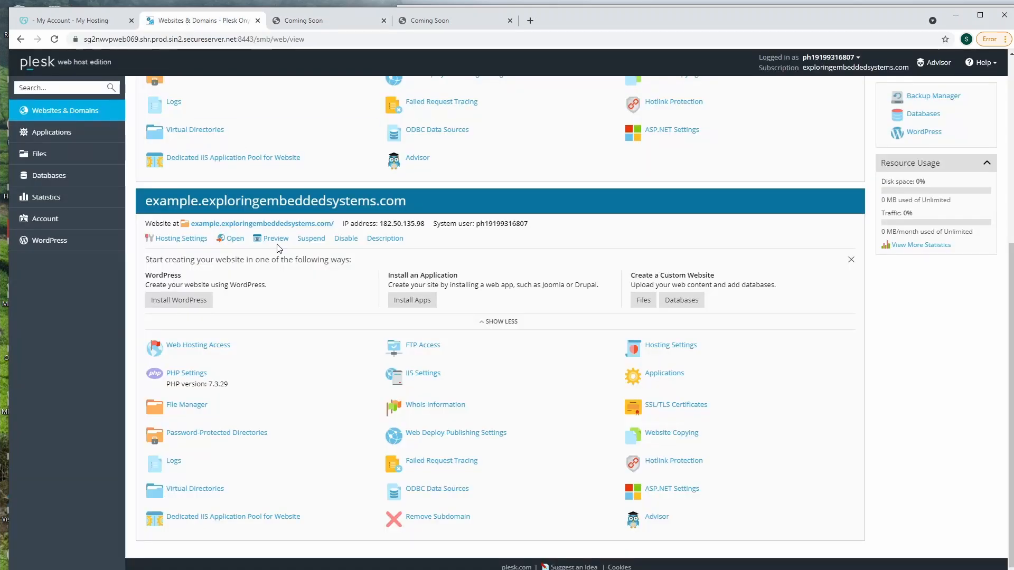
{"action": "scroll", "coordinate": [278, 250], "scroll_direction": "up", "scroll_amount": 2}
{"action": "scroll", "coordinate": [279, 249], "scroll_direction": "up", "scroll_amount": 4}
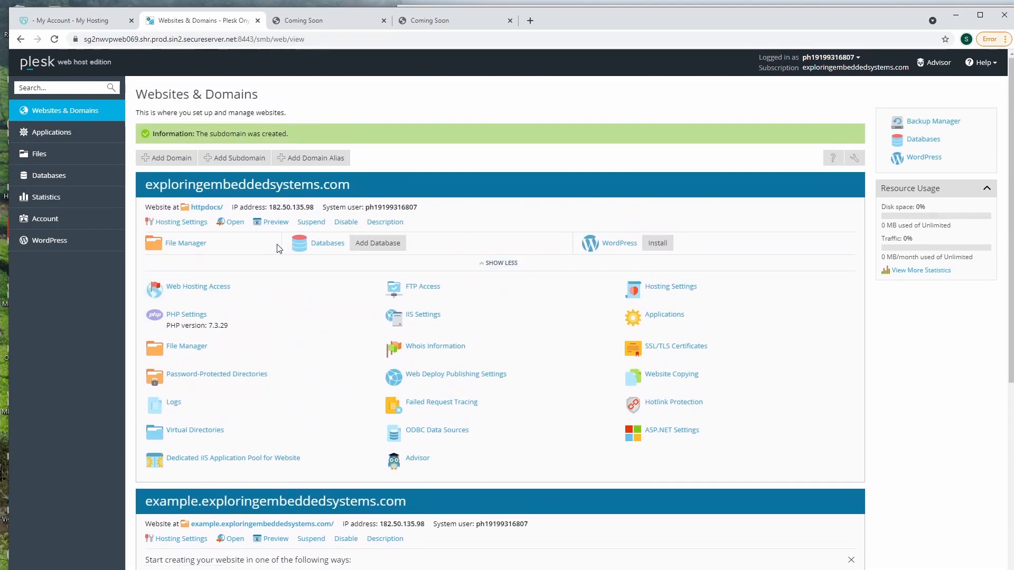
{"action": "left_click", "coordinate": [78, 176]}
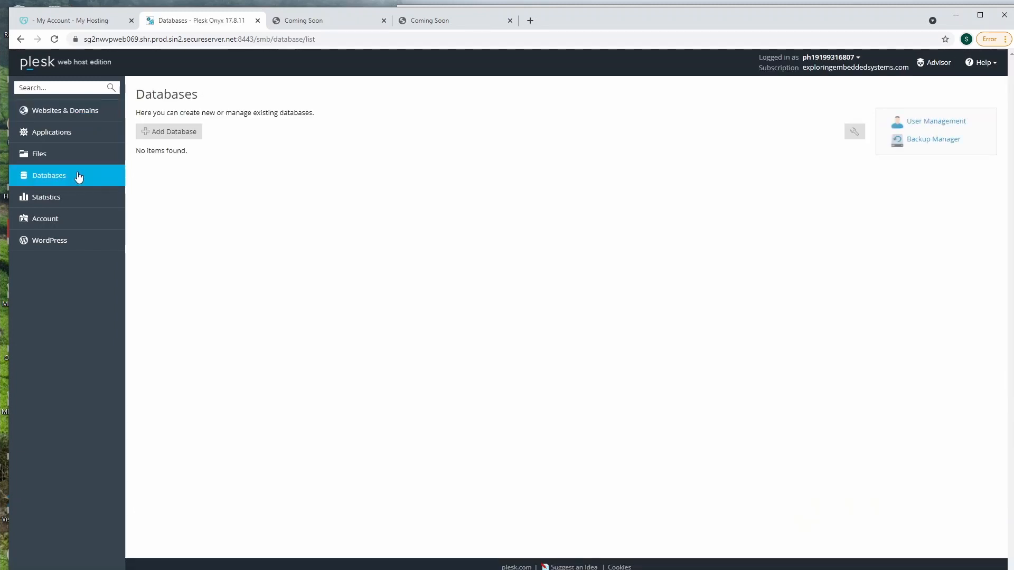
{"action": "left_click", "coordinate": [183, 133]}
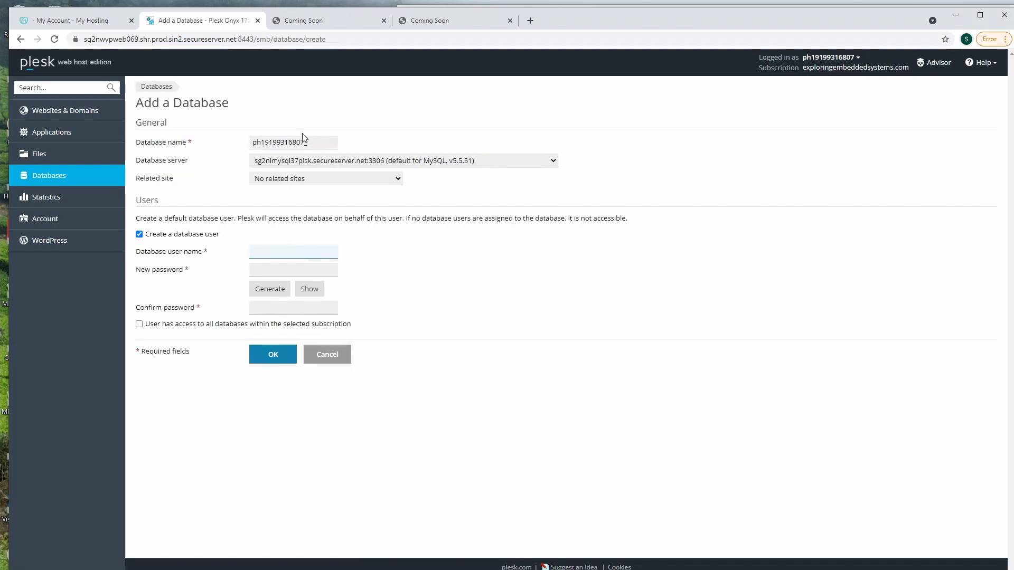
Enter eesGeneralPurpose as both the database name and the database user name
{"action": "double_click", "coordinate": [327, 143]}
{"action": "type", "text": "eesGeneralPurpose"}
{"action": "left_click", "coordinate": [267, 252]}
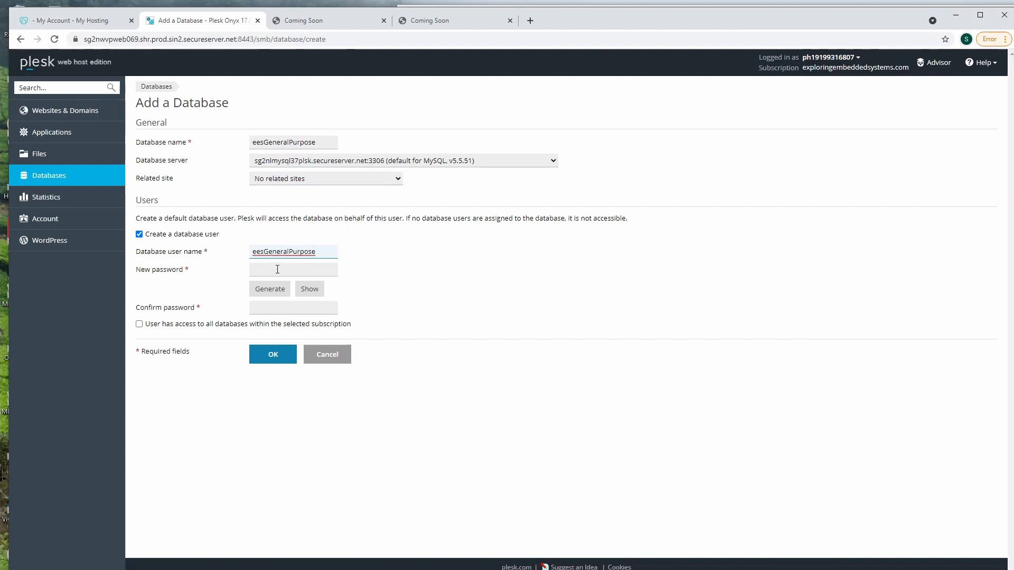
Enter and confirm the database user's password, and give the user access to all databases within the selected subscription
{"action": "left_click", "coordinate": [277, 270]}
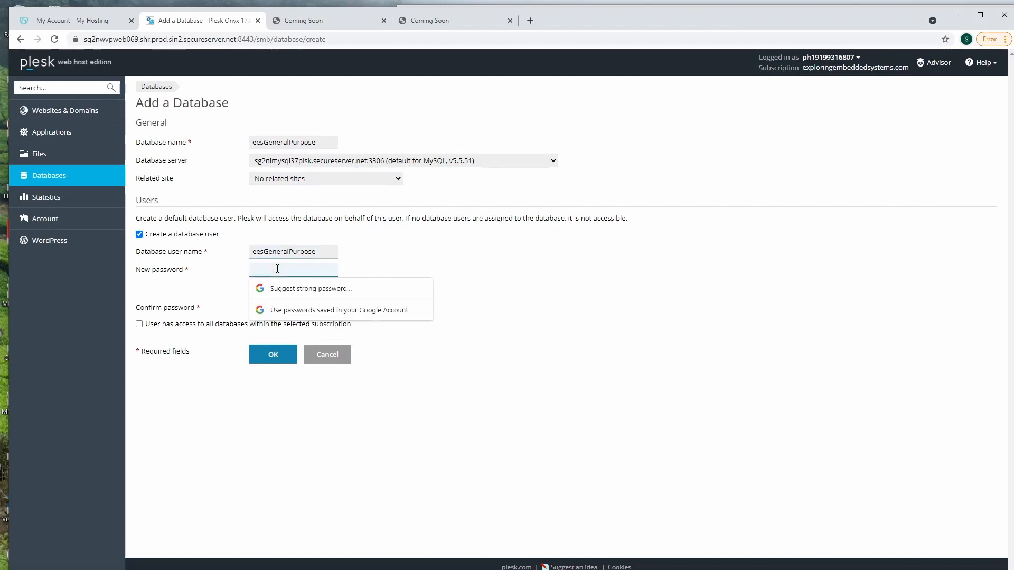
{"action": "type", "text": "**********"}
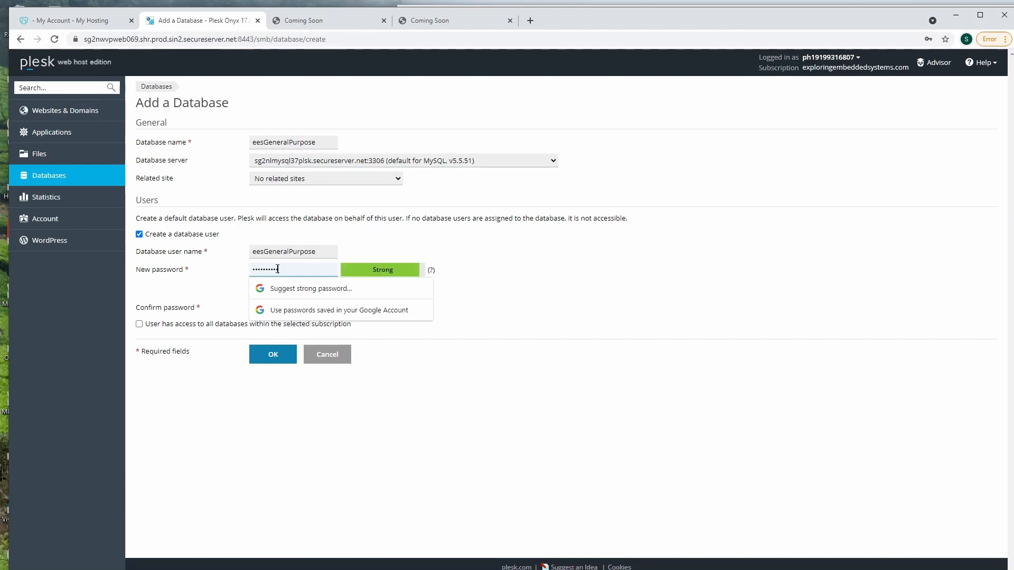
{"action": "left_click", "coordinate": [334, 338]}
{"action": "left_click", "coordinate": [289, 306]}
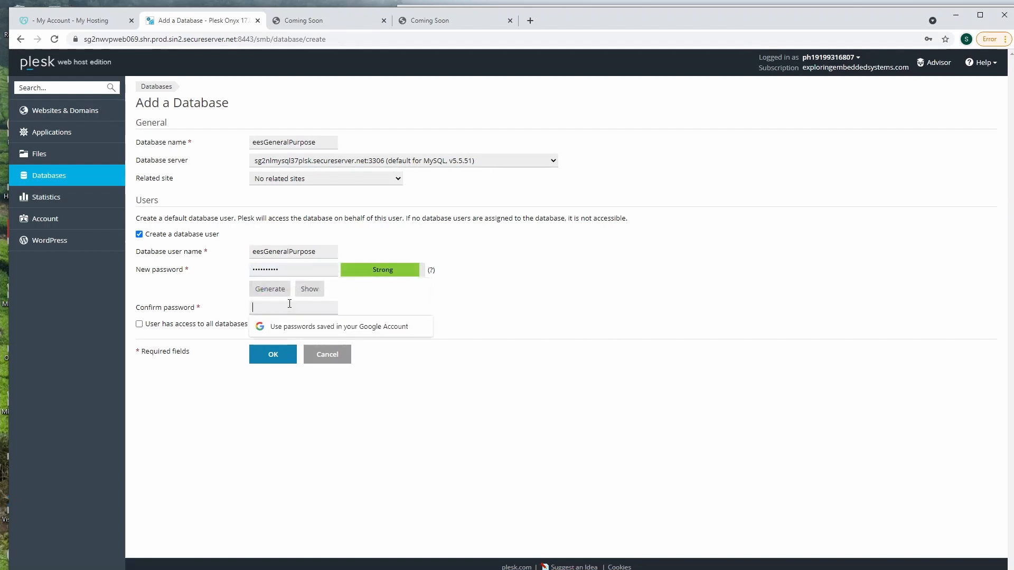
{"action": "type", "text": "********"}
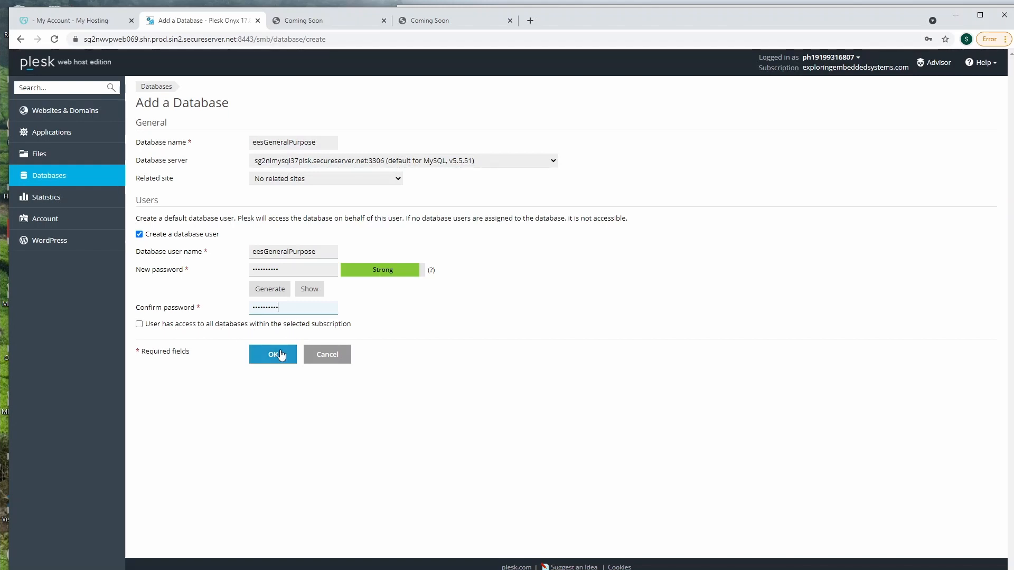
{"action": "left_click", "coordinate": [238, 324]}
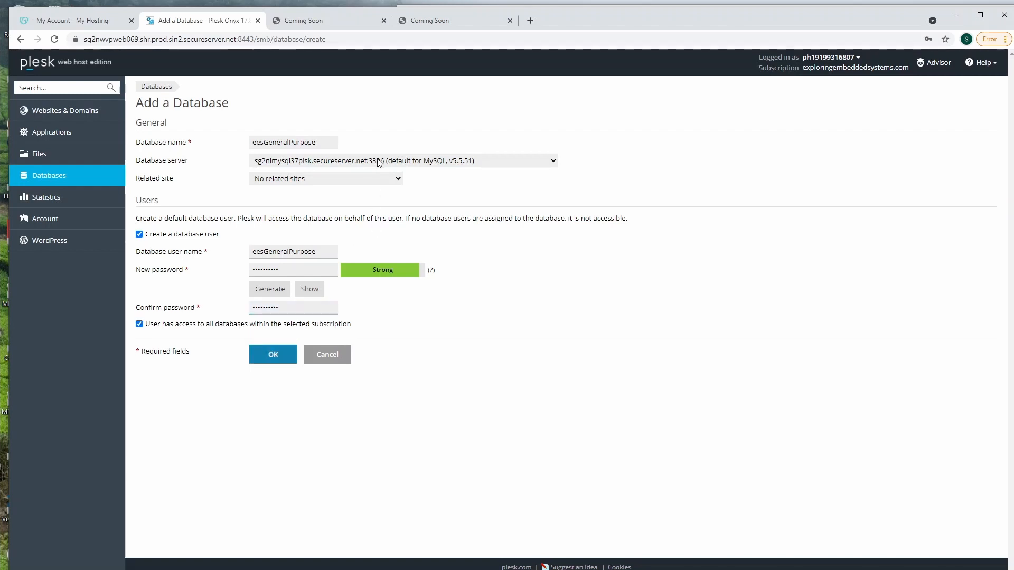
Look through the related site options and compare them with the httpdocs folder in FileZilla before returning to the database form
{"action": "left_click", "coordinate": [398, 181]}
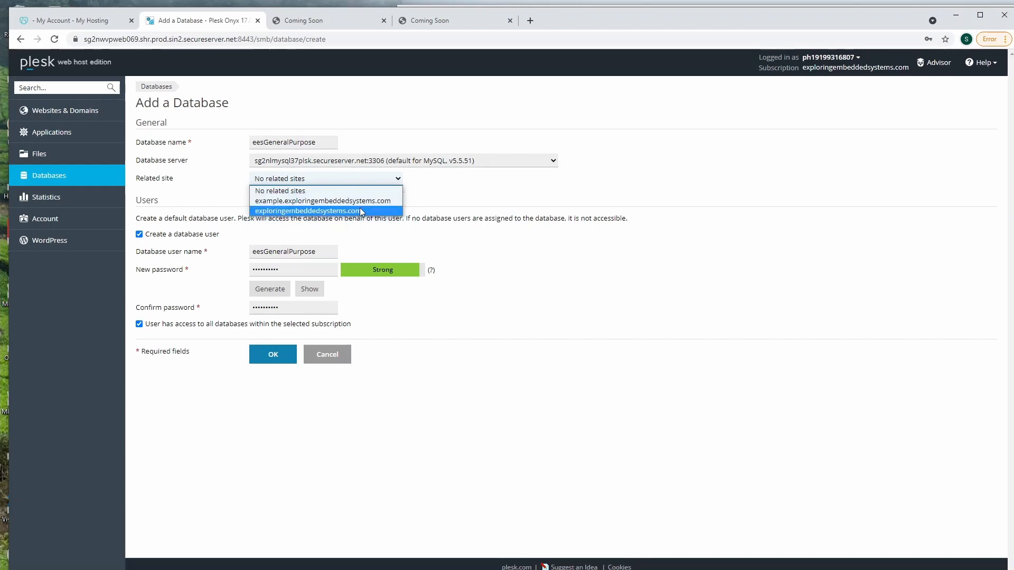
{"action": "mouse_move", "coordinate": [269, 552]}
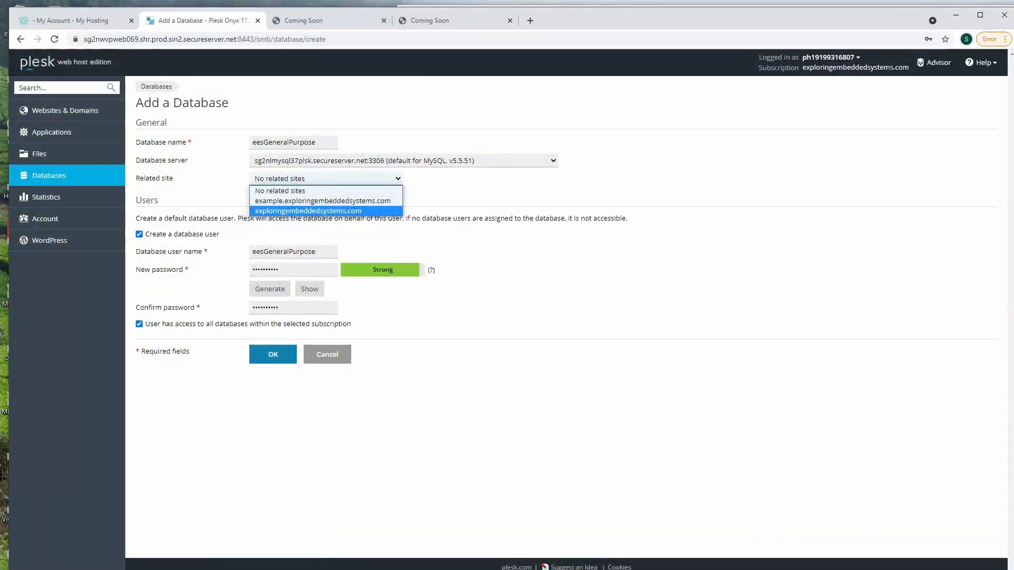
{"action": "left_click", "coordinate": [269, 569]}
{"action": "left_click", "coordinate": [767, 256]}
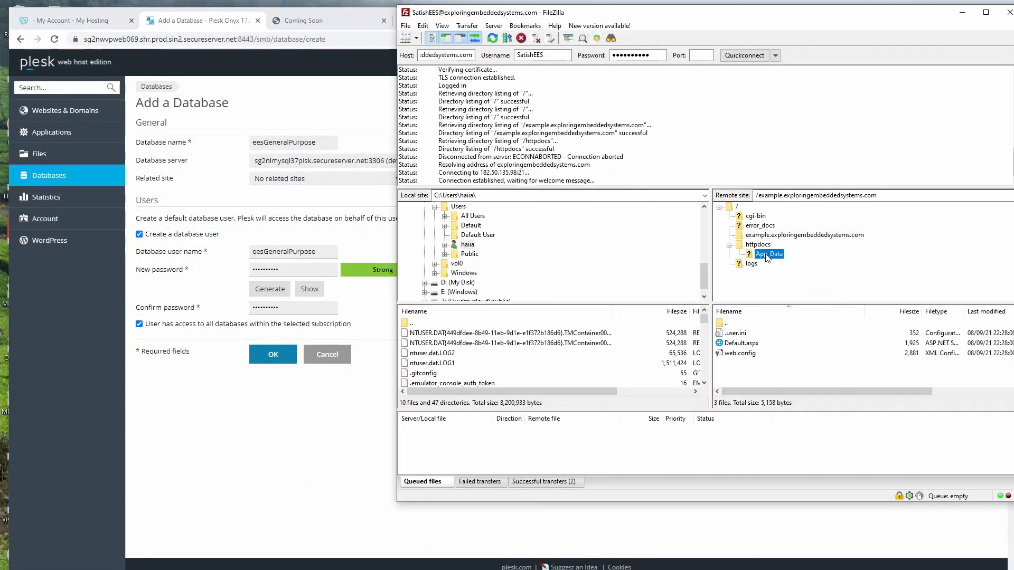
{"action": "double_click", "coordinate": [769, 245]}
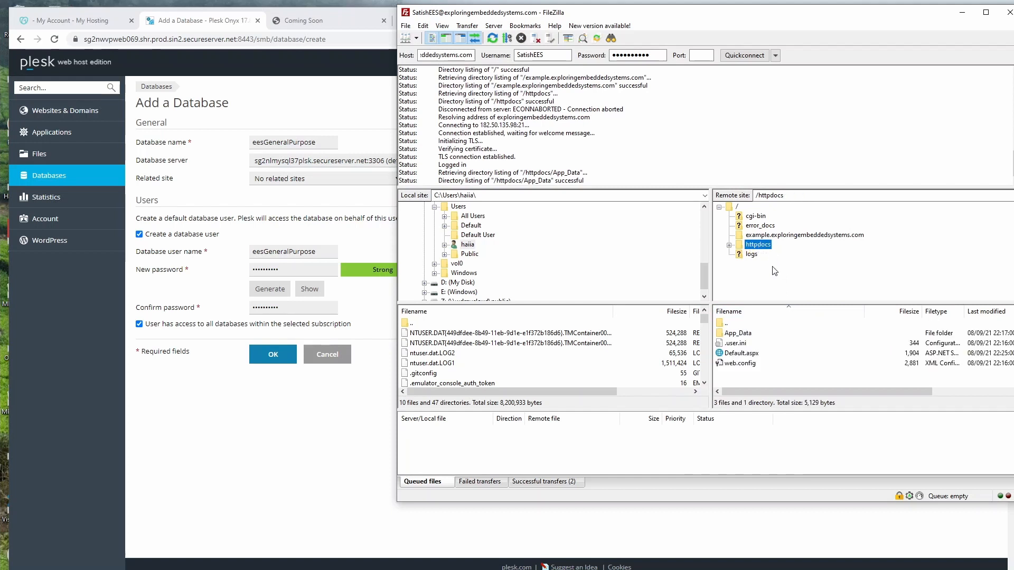
{"action": "left_click", "coordinate": [303, 437]}
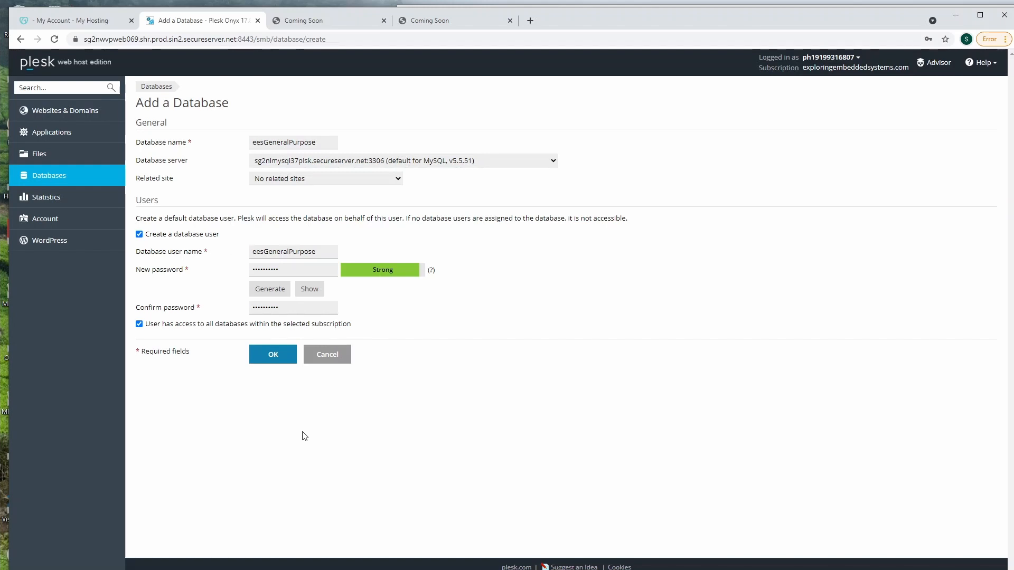
Choose No related sites for the database and try to create it
{"action": "left_click", "coordinate": [327, 178]}
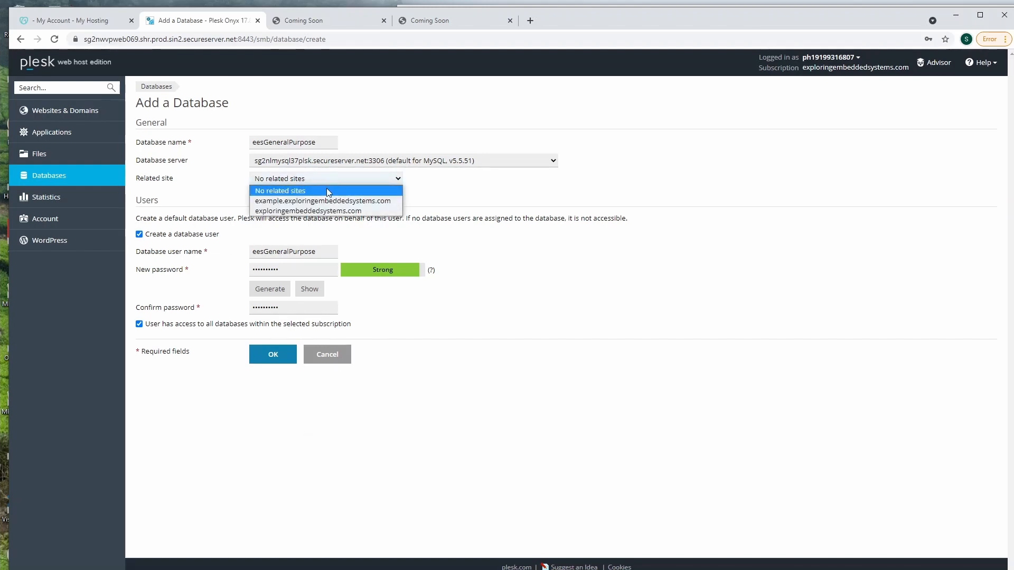
{"action": "left_click", "coordinate": [328, 192]}
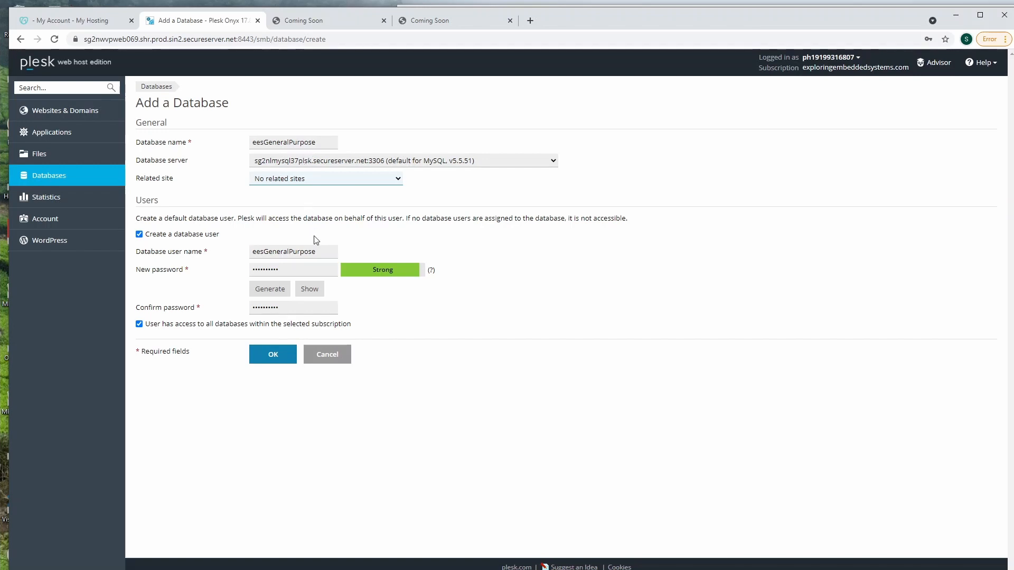
{"action": "left_click", "coordinate": [287, 356]}
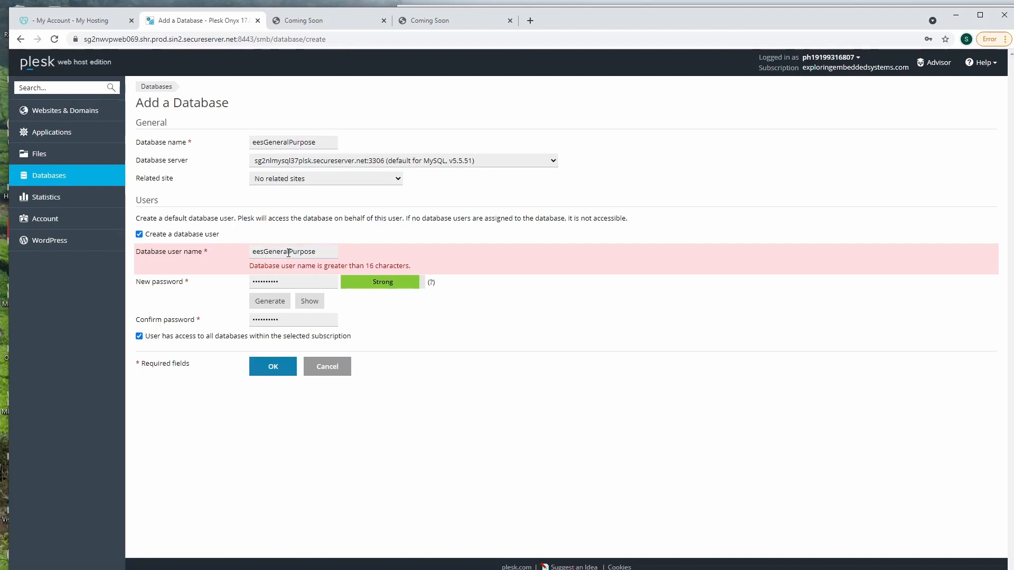
Set both the database name and the database user name to eesTracking, and create the database
{"action": "left_click", "coordinate": [288, 252]}
{"action": "left_click_drag", "start_coordinate": [289, 252], "coordinate": [338, 253]}
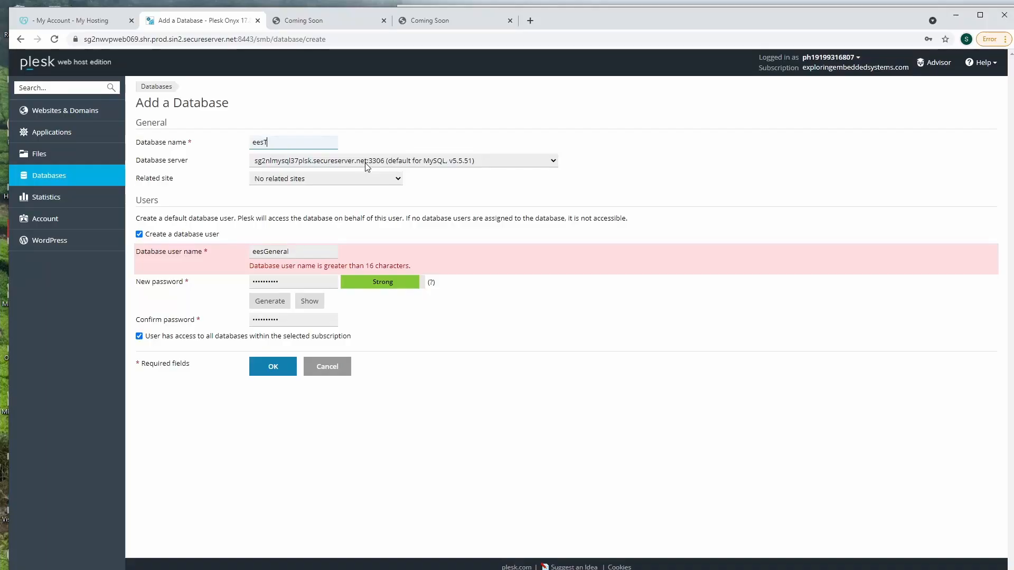
{"action": "type", "text": "racking"}
{"action": "left_click_drag", "start_coordinate": [294, 143], "coordinate": [253, 137]}
{"action": "key", "text": "ctrl+c"}
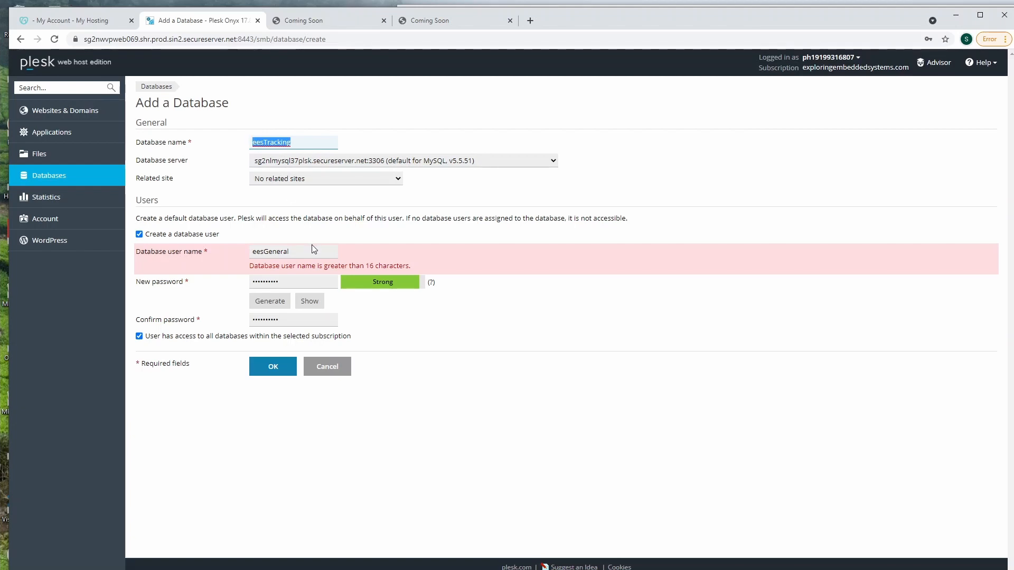
{"action": "left_click_drag", "start_coordinate": [312, 251], "coordinate": [245, 257]}
{"action": "key", "text": "ctrl+v"}
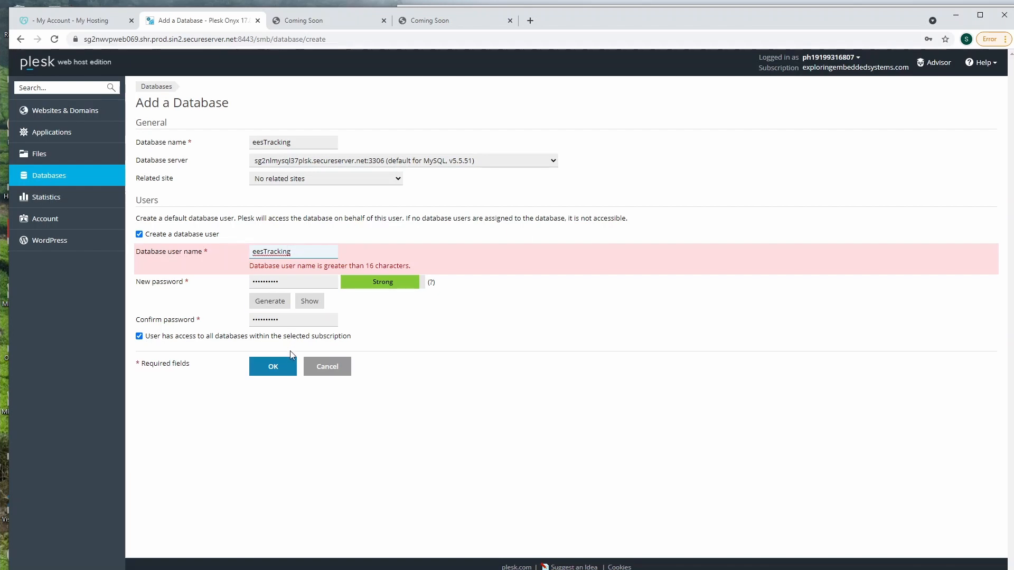
{"action": "left_click", "coordinate": [285, 369]}
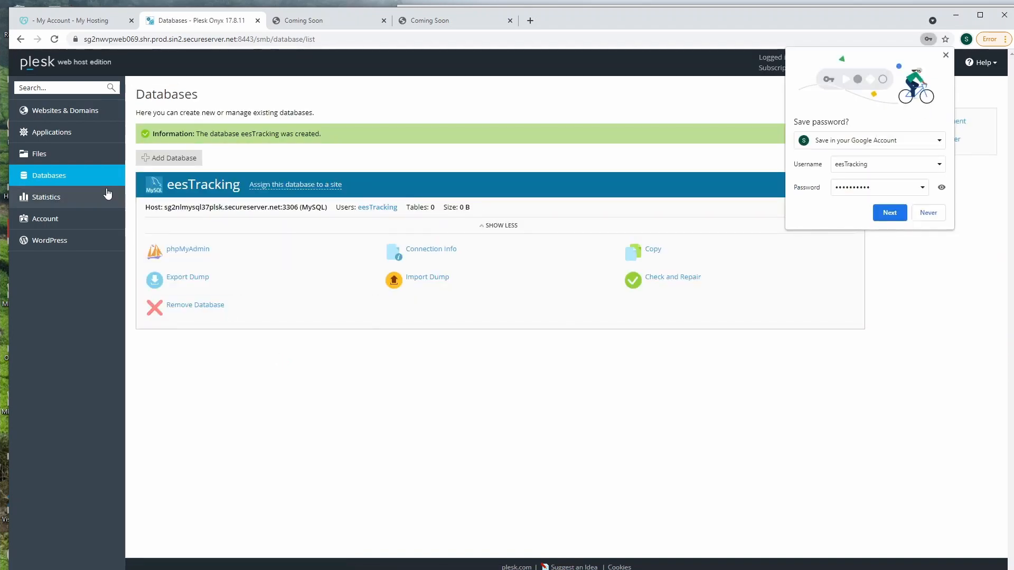
Accept the browser's offer to save the database login and open the eesTracking database in phpMyAdmin
{"action": "left_click", "coordinate": [899, 218]}
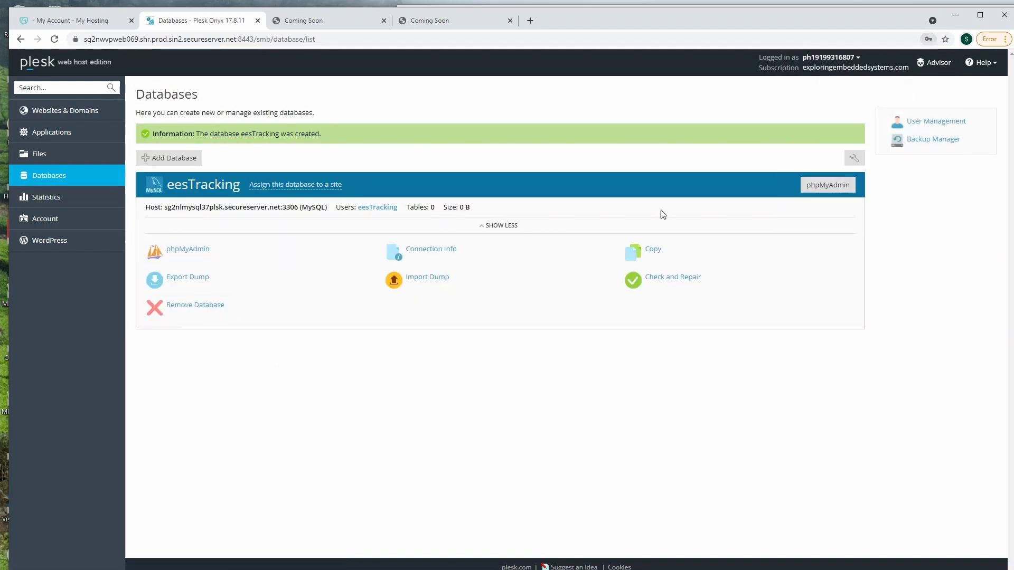
{"action": "left_click", "coordinate": [194, 251]}
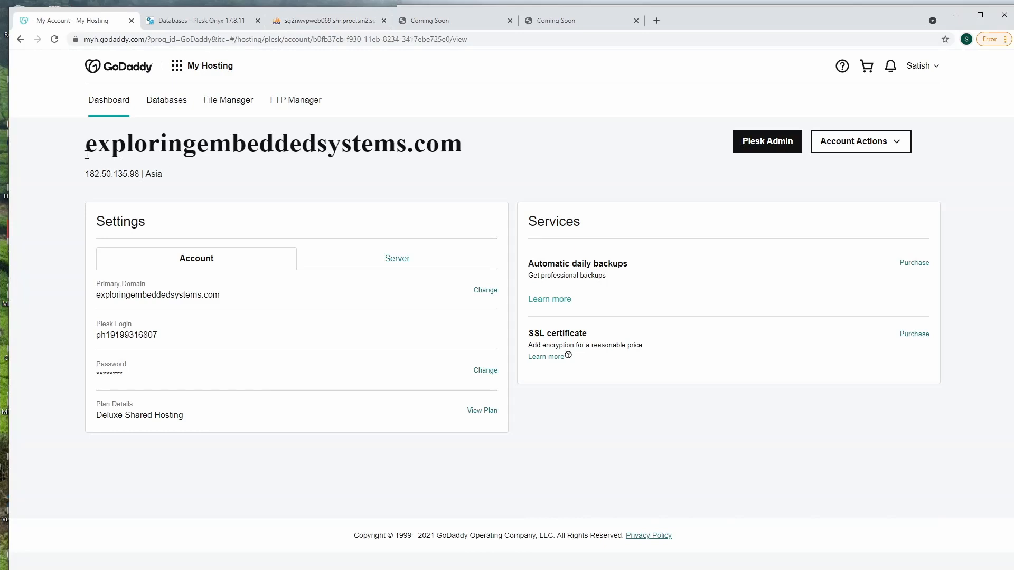
Review the GoDaddy hosting dashboard, the httpdocs files in FileZilla and the live main site, and return to the eesTracking database in phpMyAdmin
{"action": "left_click_drag", "start_coordinate": [86, 154], "coordinate": [473, 147]}
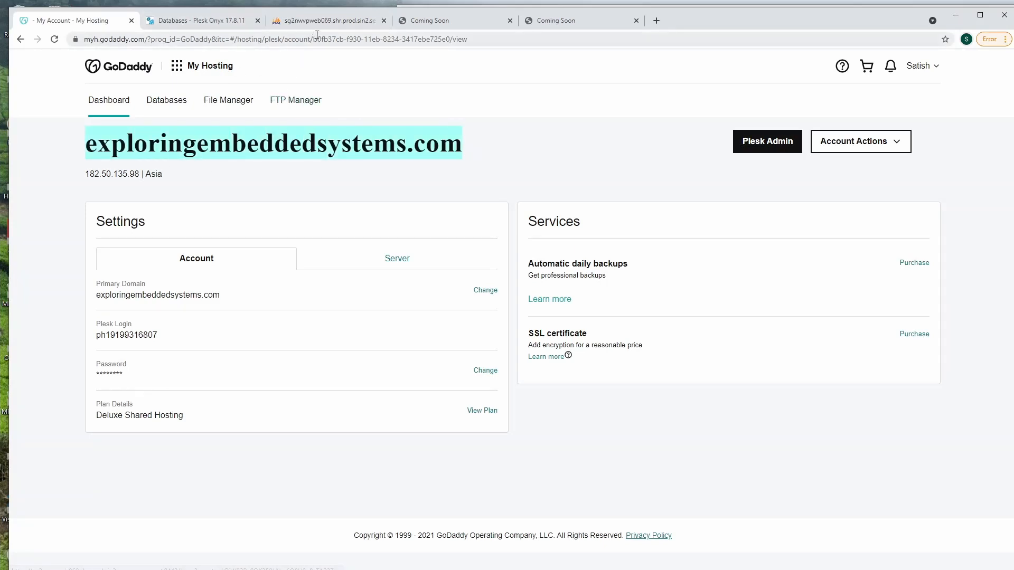
{"action": "key", "text": "alt+Tab"}
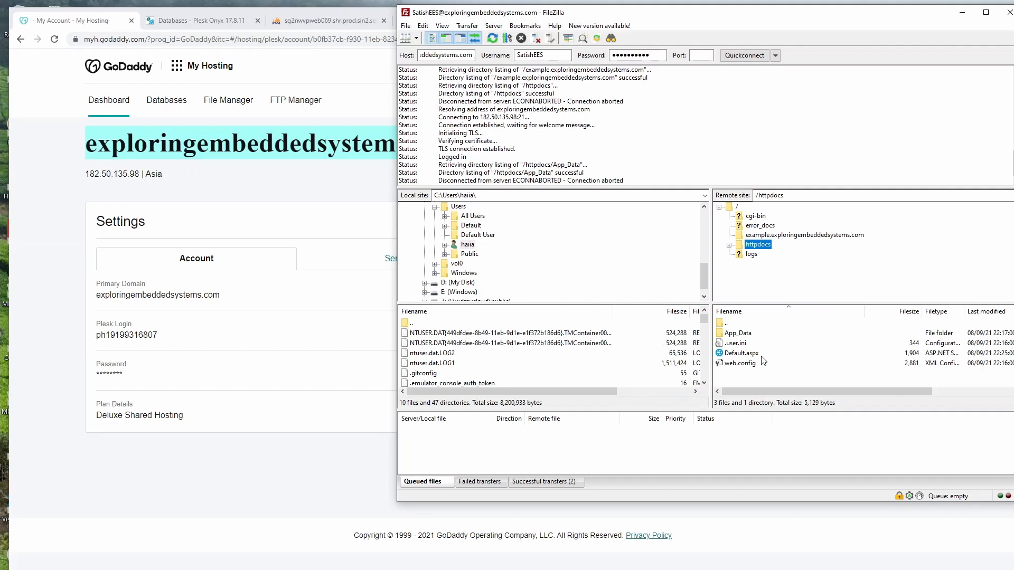
{"action": "left_click", "coordinate": [363, 70]}
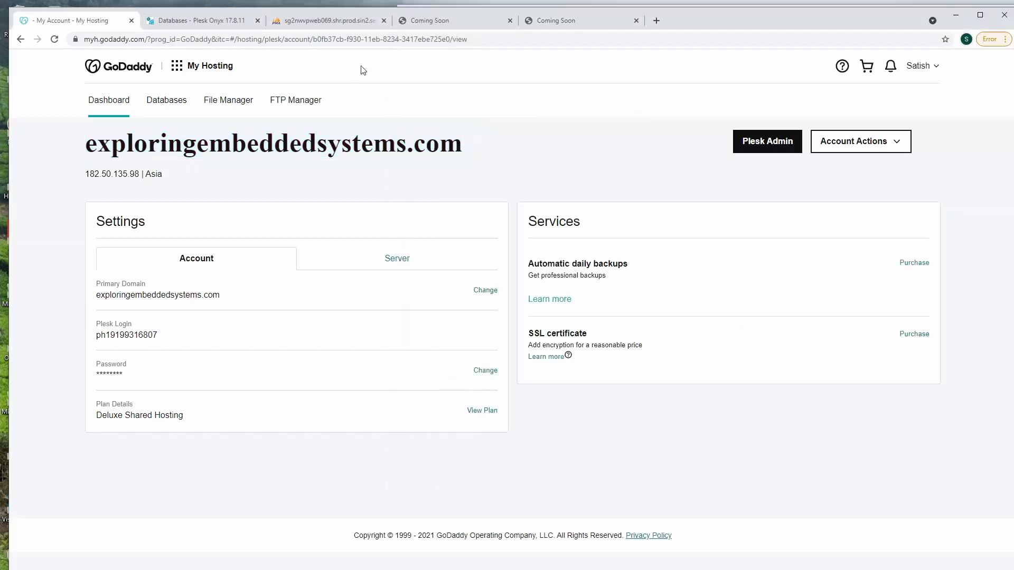
{"action": "left_click", "coordinate": [464, 24]}
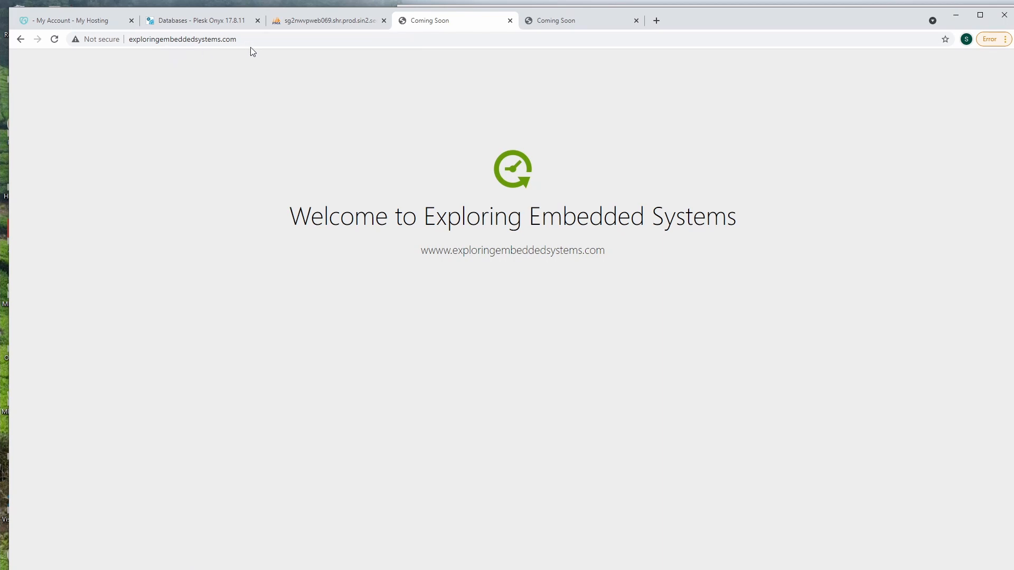
{"action": "left_click", "coordinate": [307, 27]}
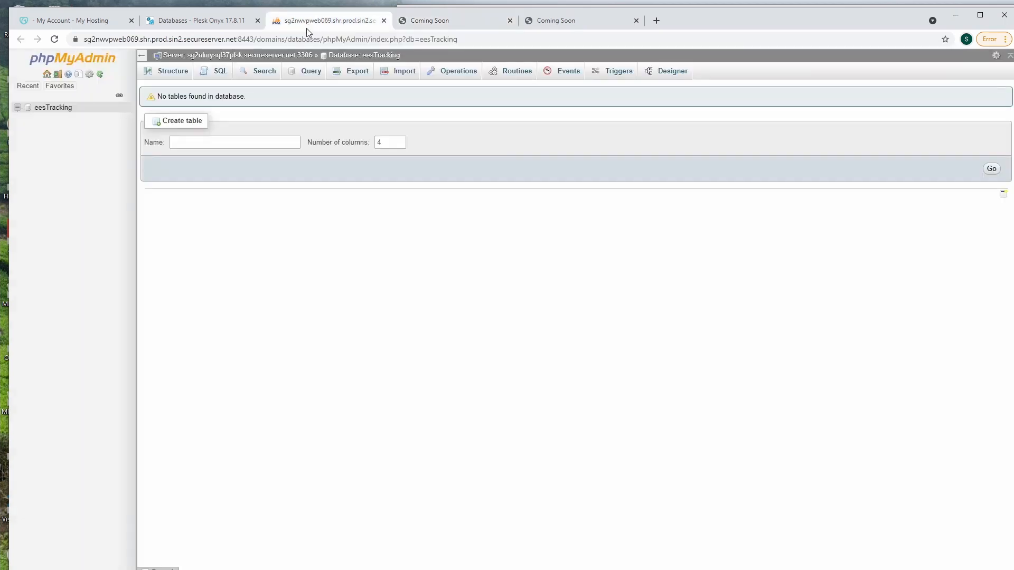